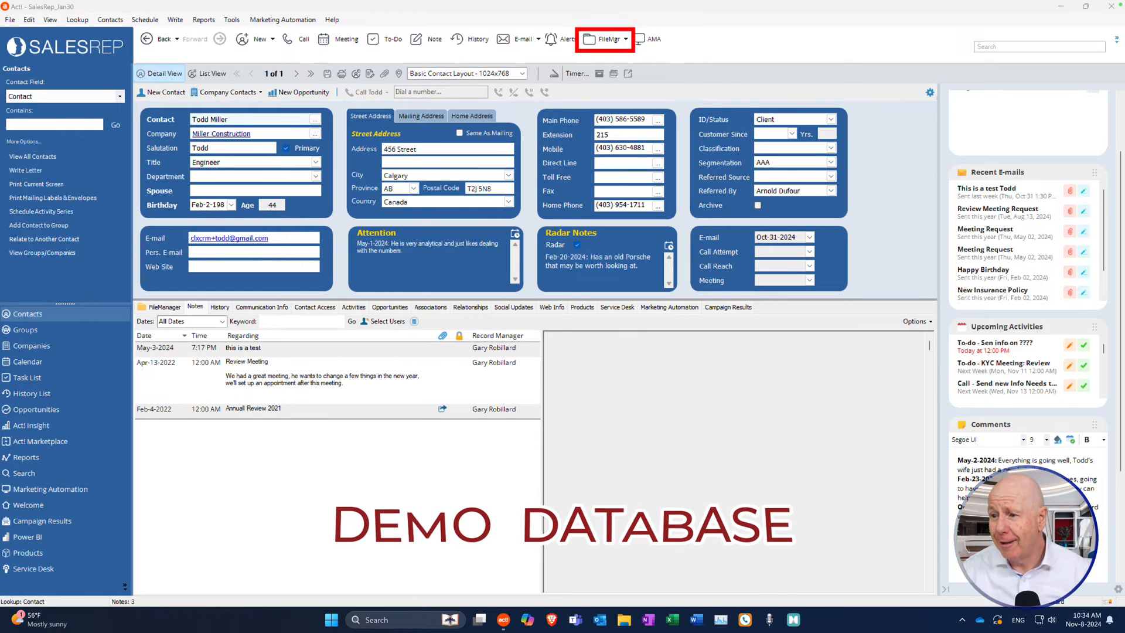
Open the contact's linked Miller Construction document folder from FileManager, then close it.
left_click(626, 39)
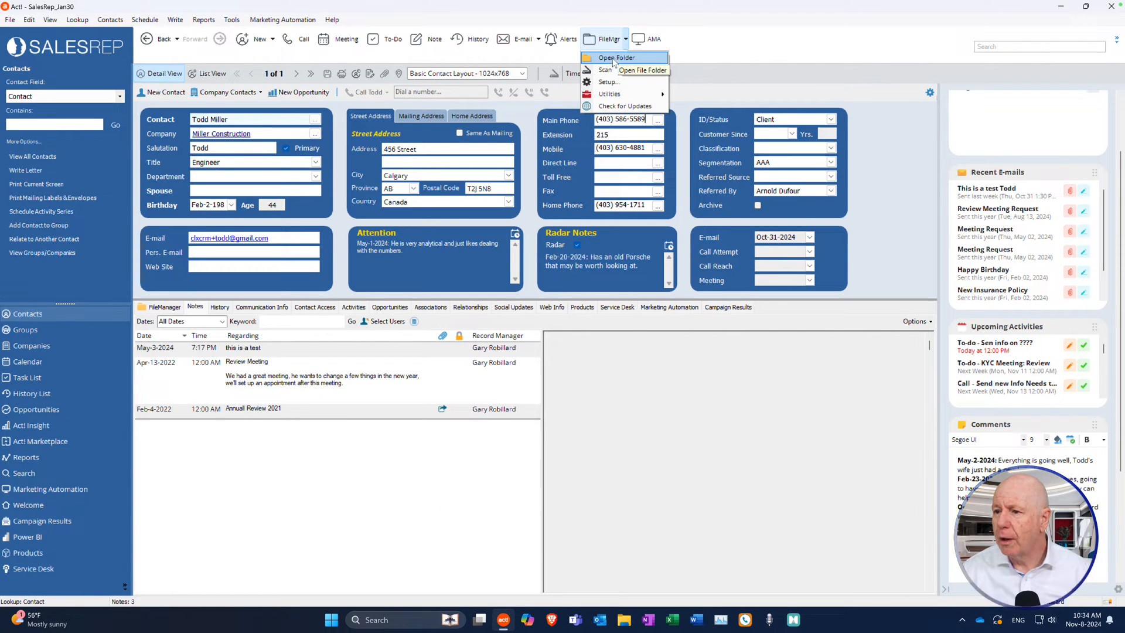
left_click(616, 60)
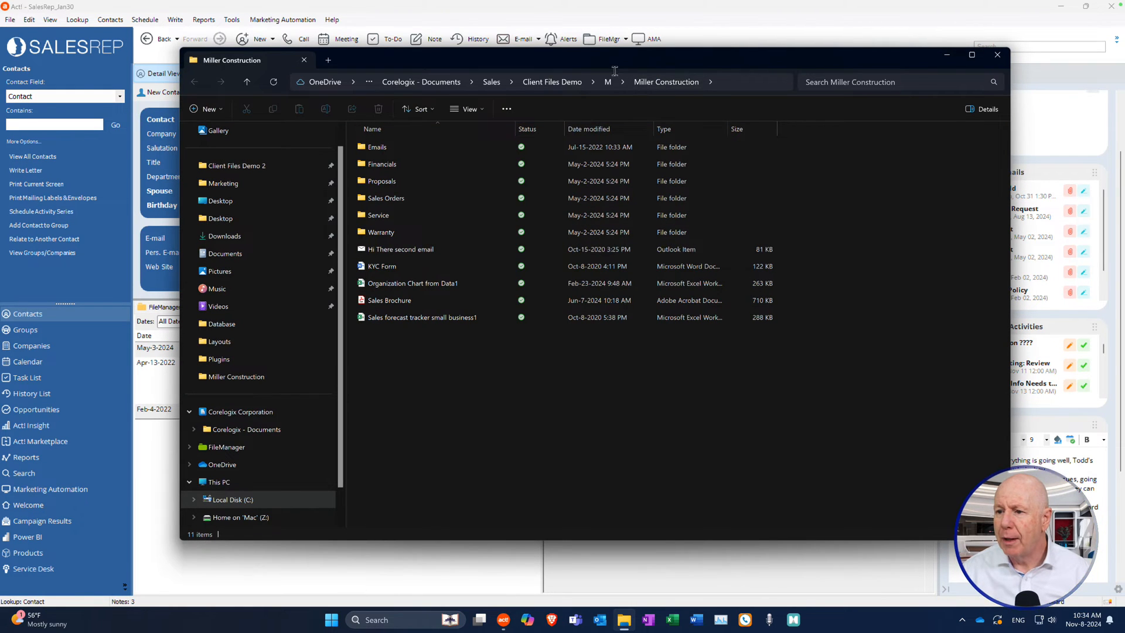
mouse_move(602, 58)
left_mouse_down()
mouse_move(572, 79)
mouse_move(610, 68)
mouse_move(568, 61)
mouse_move(607, 64)
left_mouse_up()
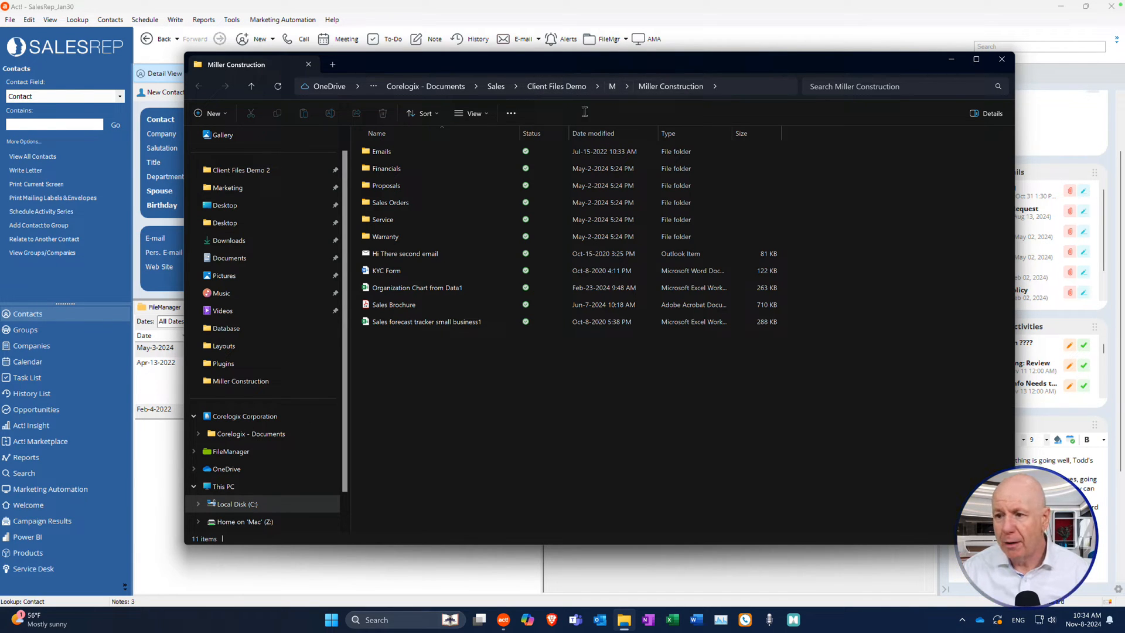
left_click(1001, 59)
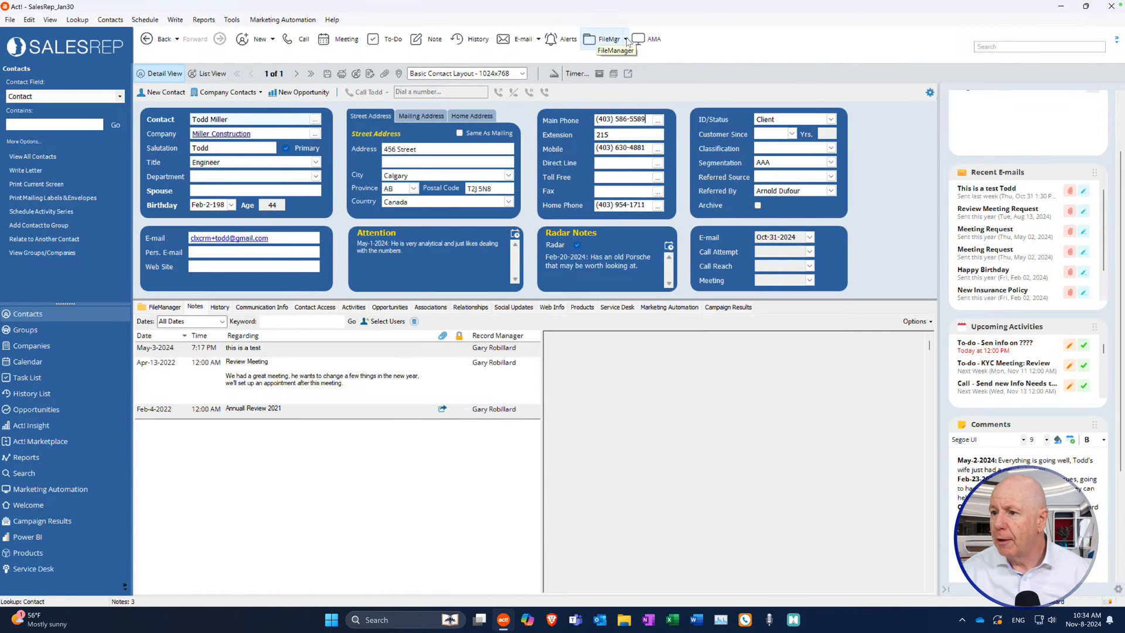
Launch FileManager's Create File Structure command from the Utilities submenu.
left_click(626, 38)
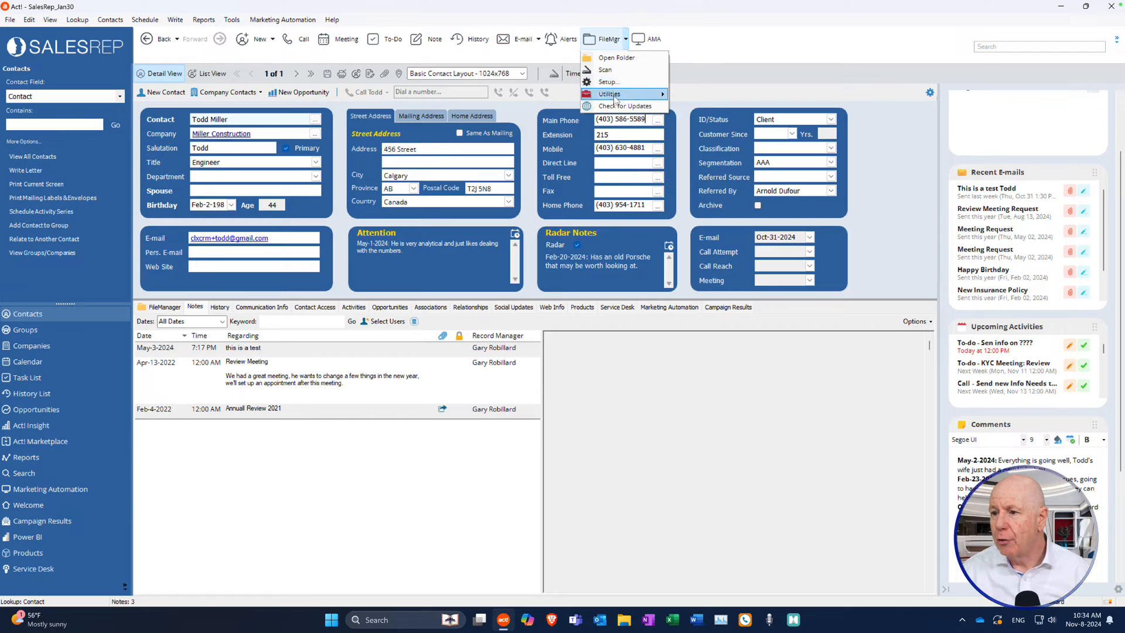
mouse_move(614, 98)
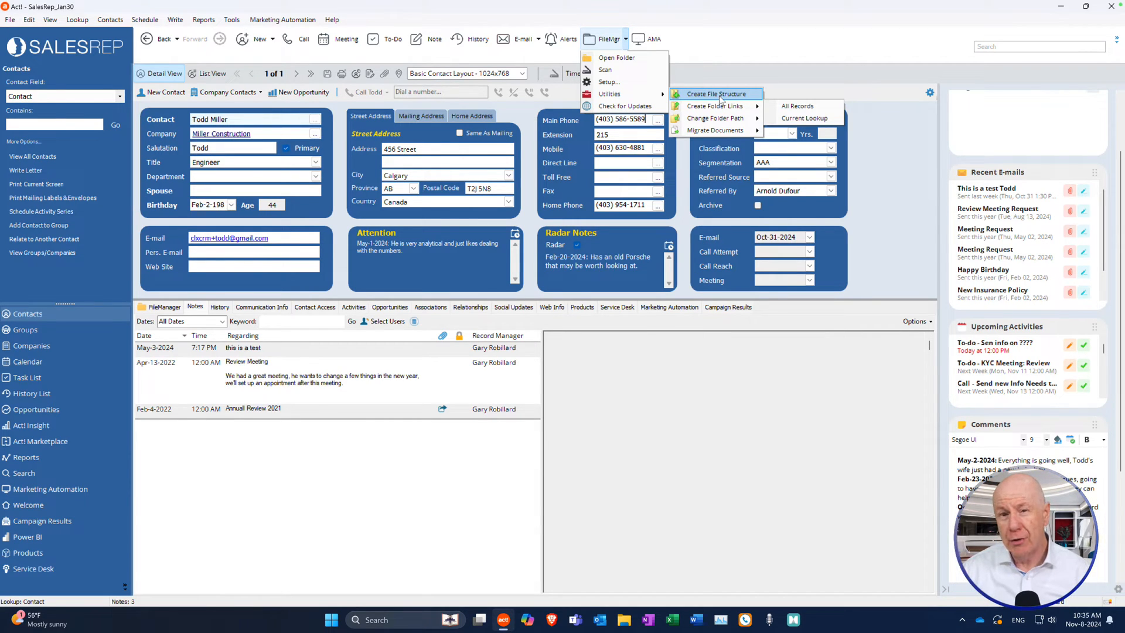
left_click(718, 95)
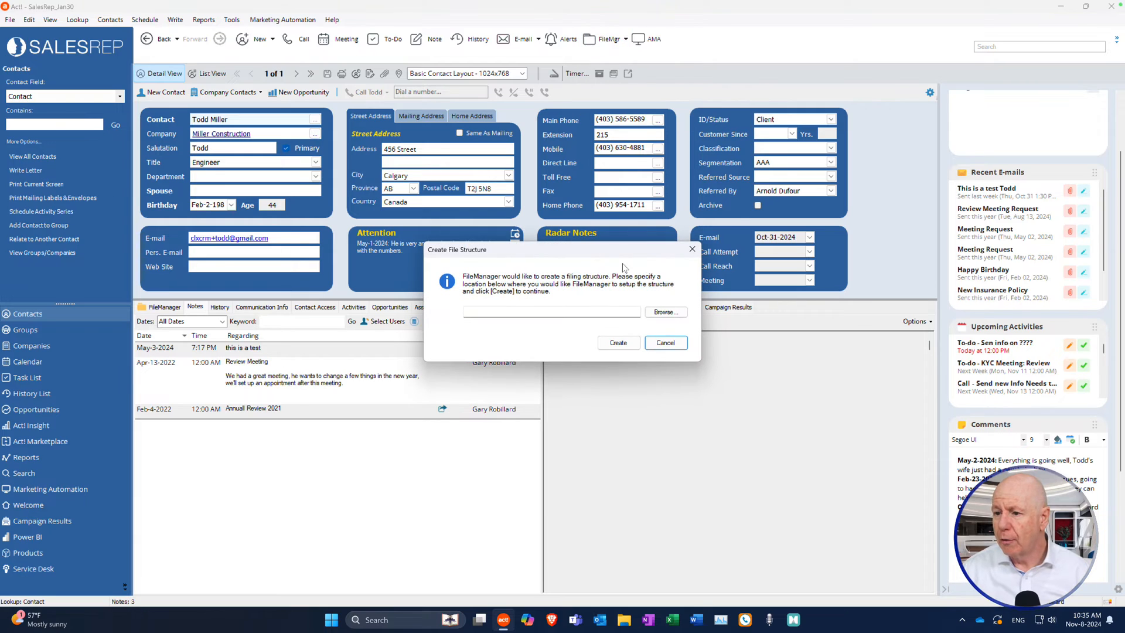
Browse to Local Disk (C:) and create a new folder named Shared Docs.
left_click(665, 312)
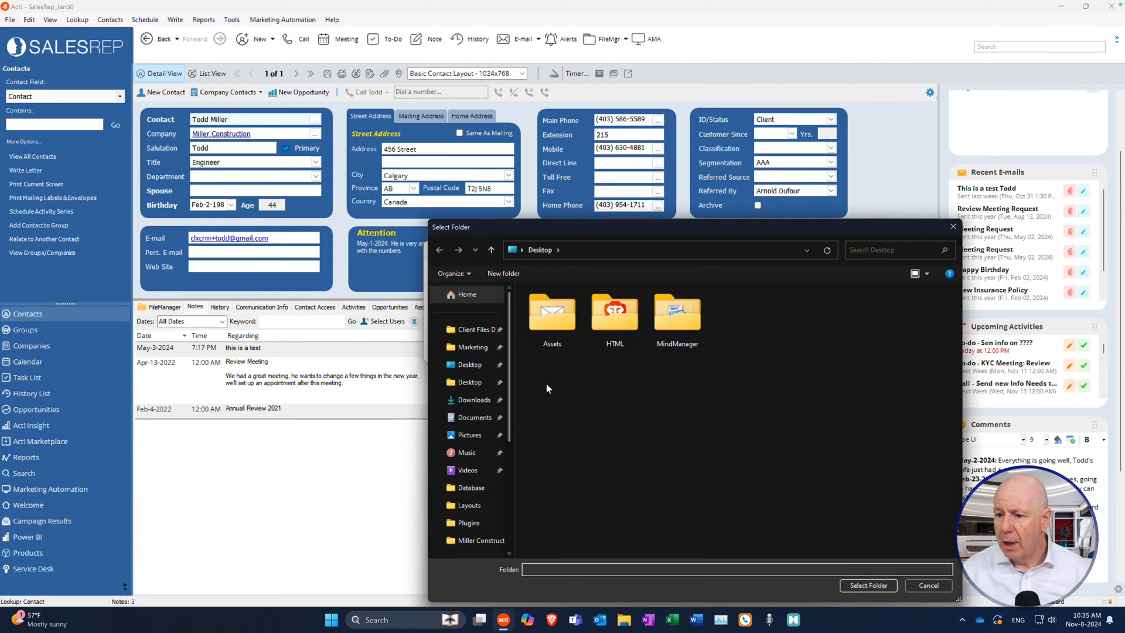
scroll(503, 480, "down", 3)
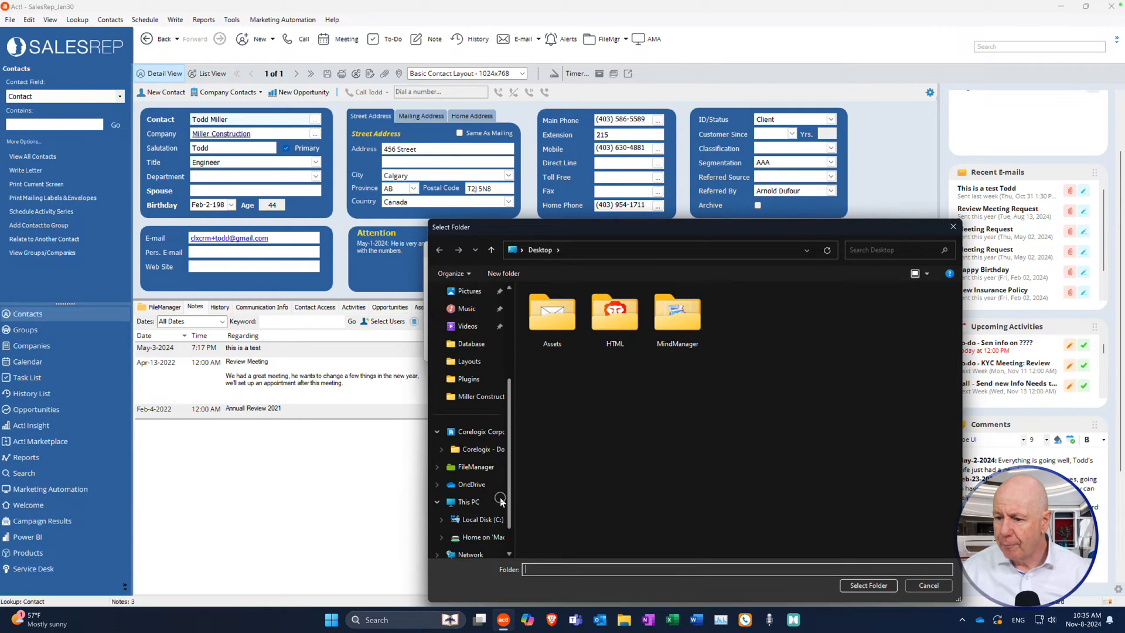
left_click(496, 503)
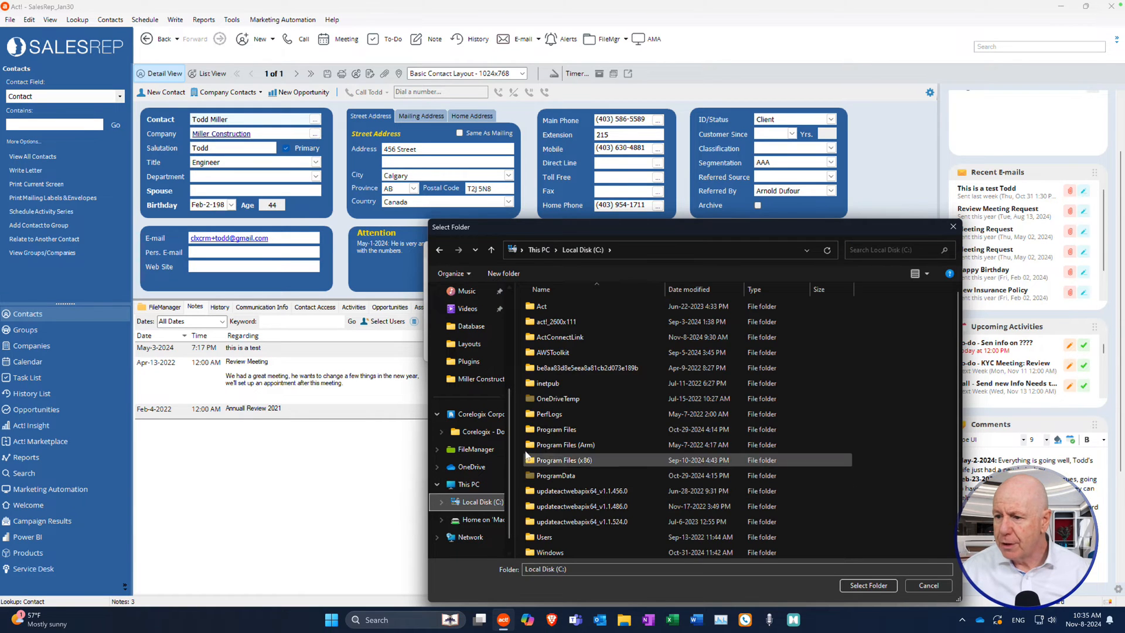
right_click(844, 413)
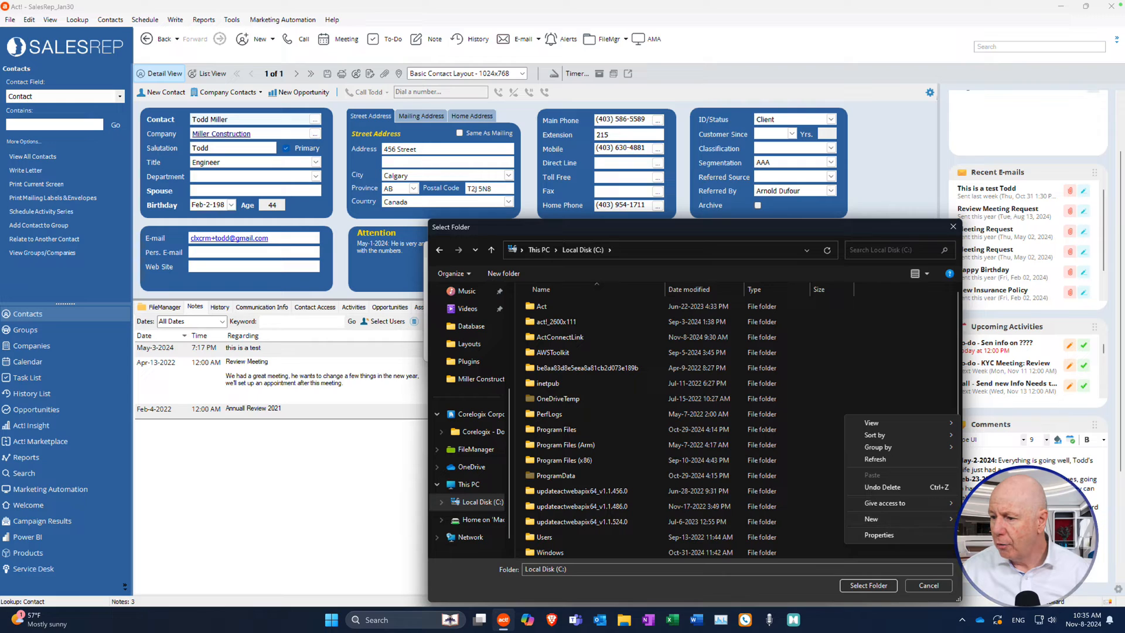
left_click(992, 519)
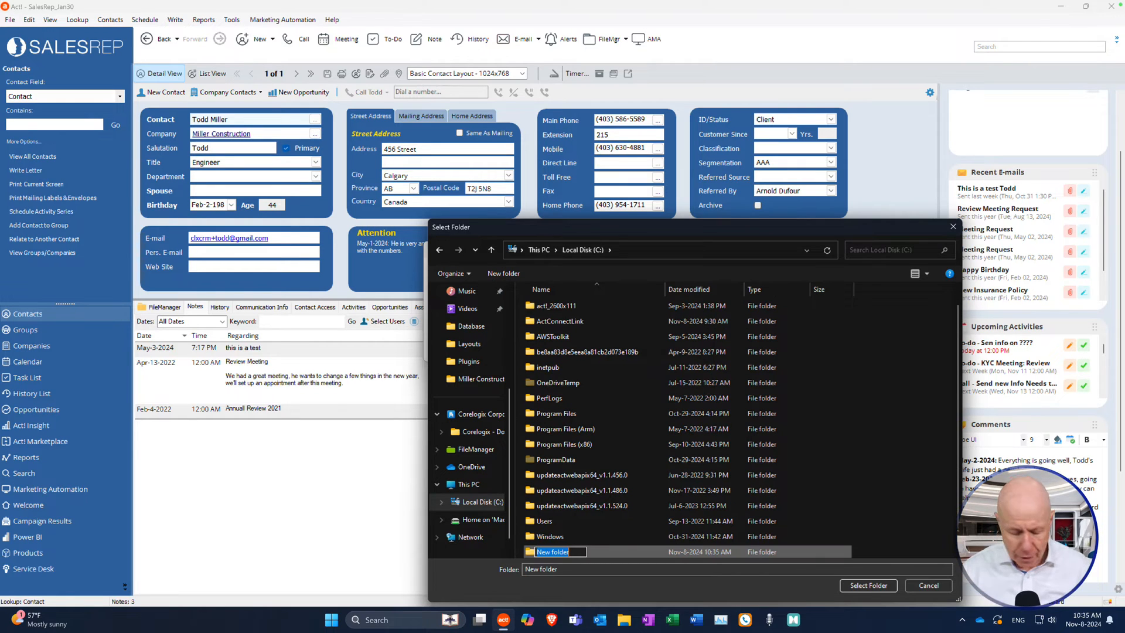
type("Shared Docs")
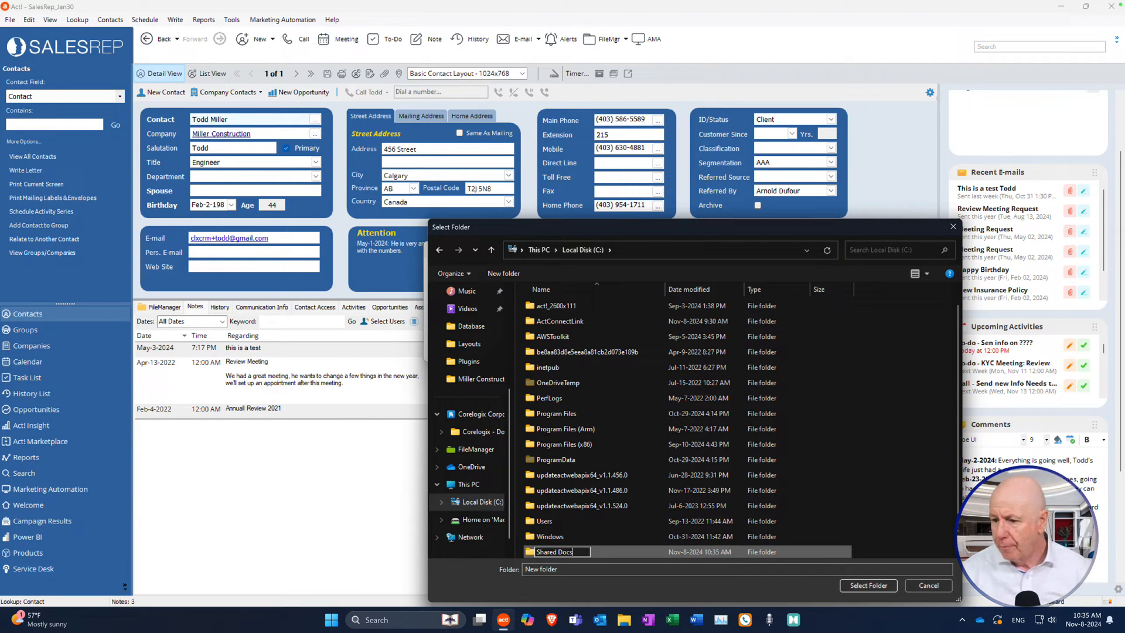
key("Return")
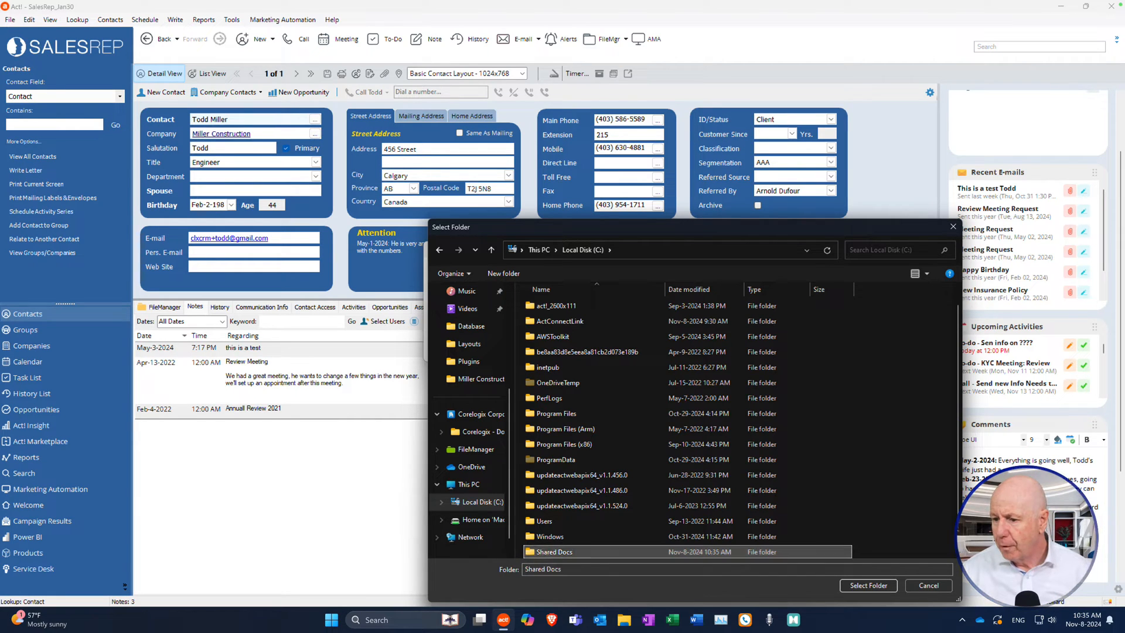
Build the filing structure in C:\Shared Docs, continue, and skip linking a default folder.
double_click(652, 553)
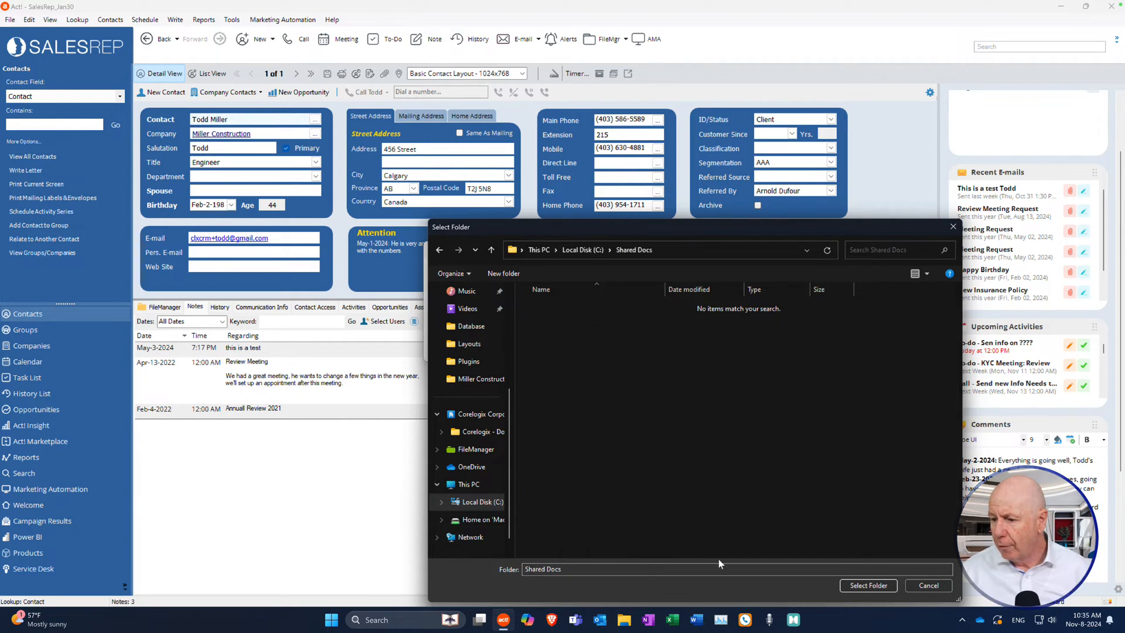
left_click(867, 585)
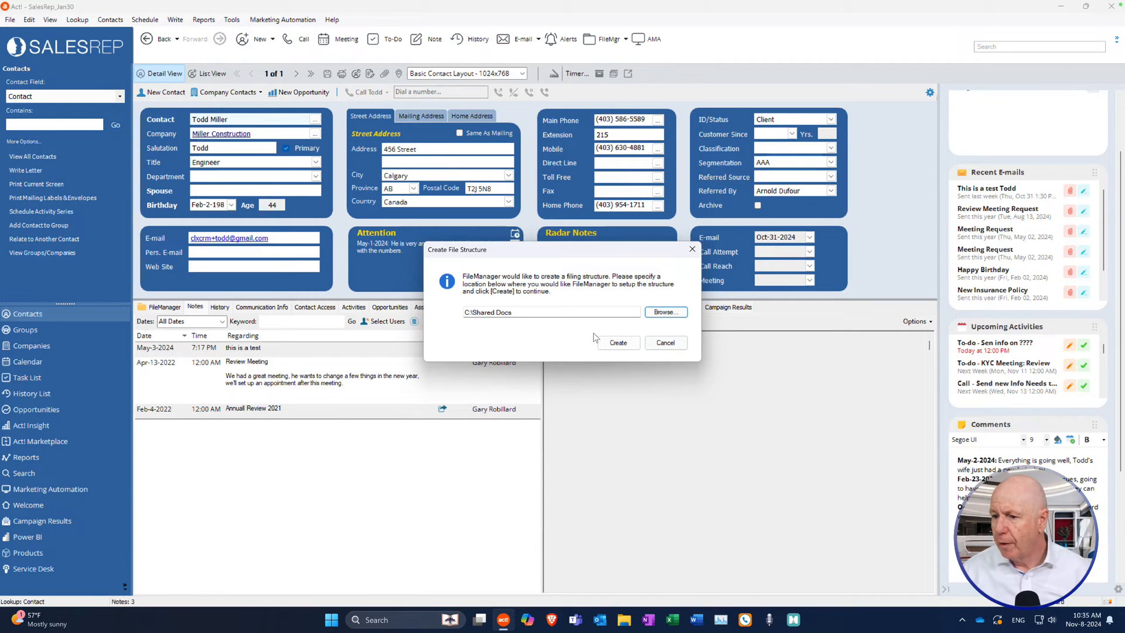
left_click(625, 347)
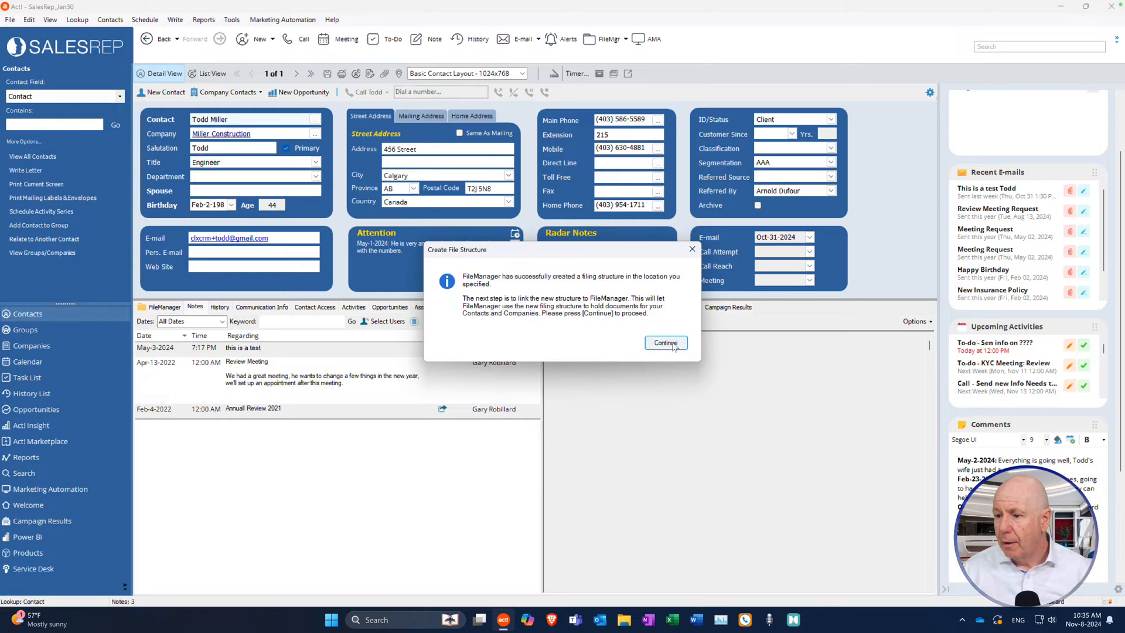
left_click(673, 346)
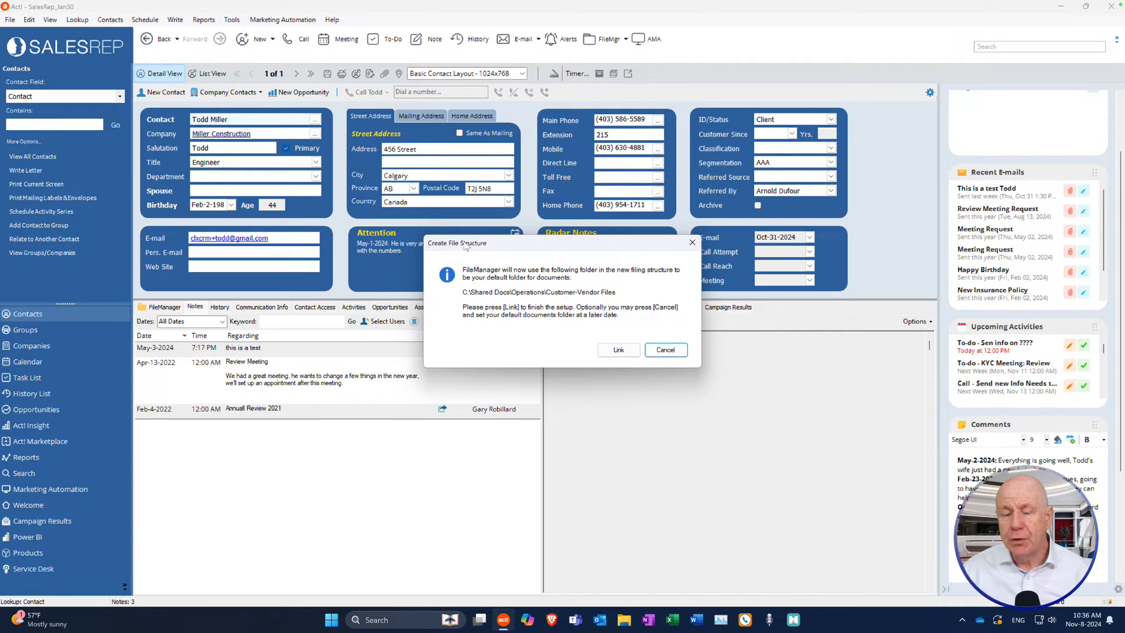
left_click(666, 350)
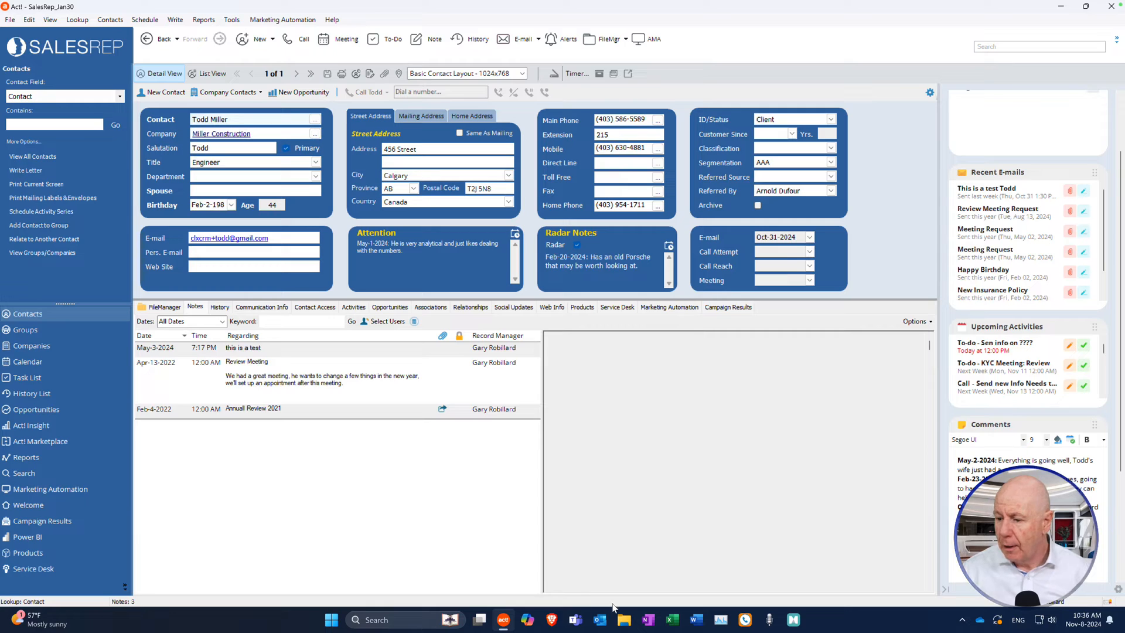
Inspect the new C:\Shared Docs structure, viewing its Administration and Marketing folders.
left_click(624, 619)
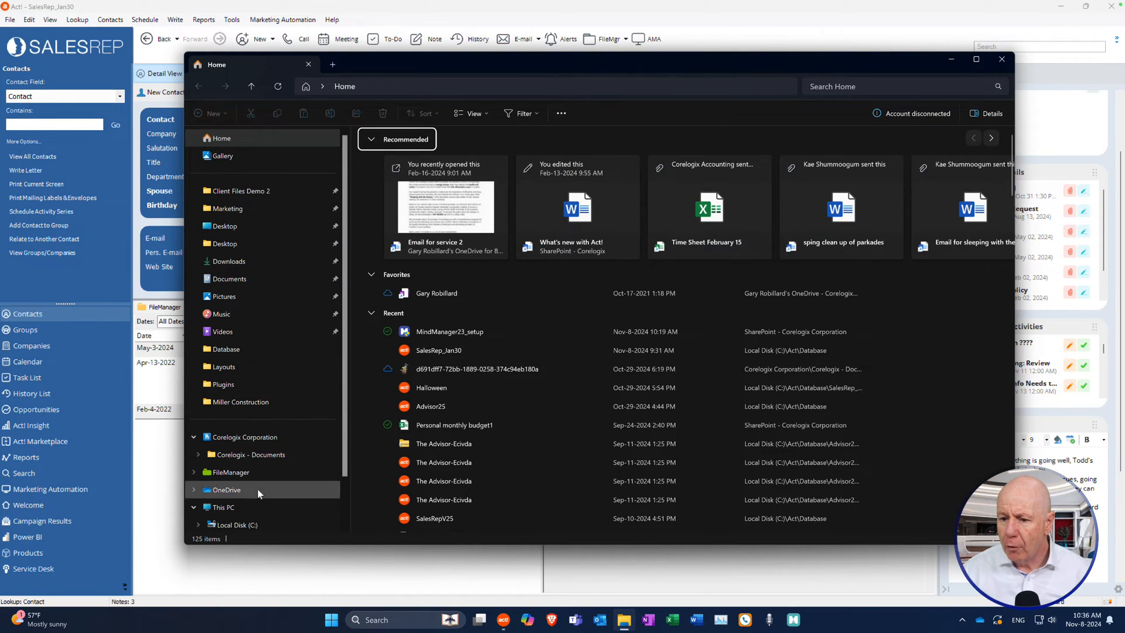
scroll(261, 485, "down", 1)
left_click(246, 505)
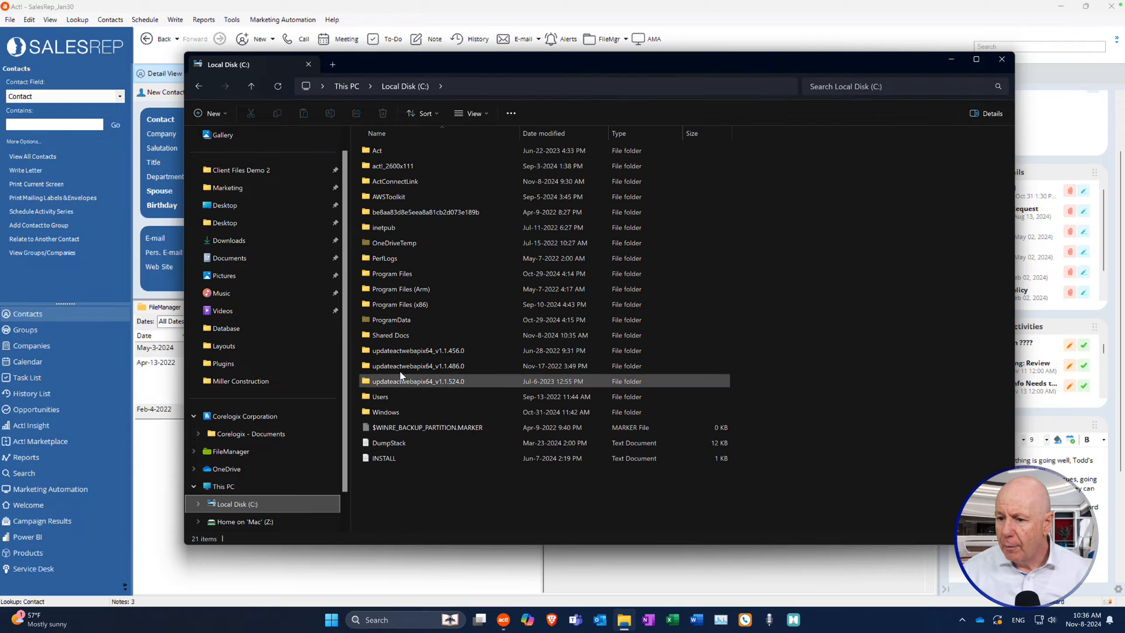
double_click(393, 337)
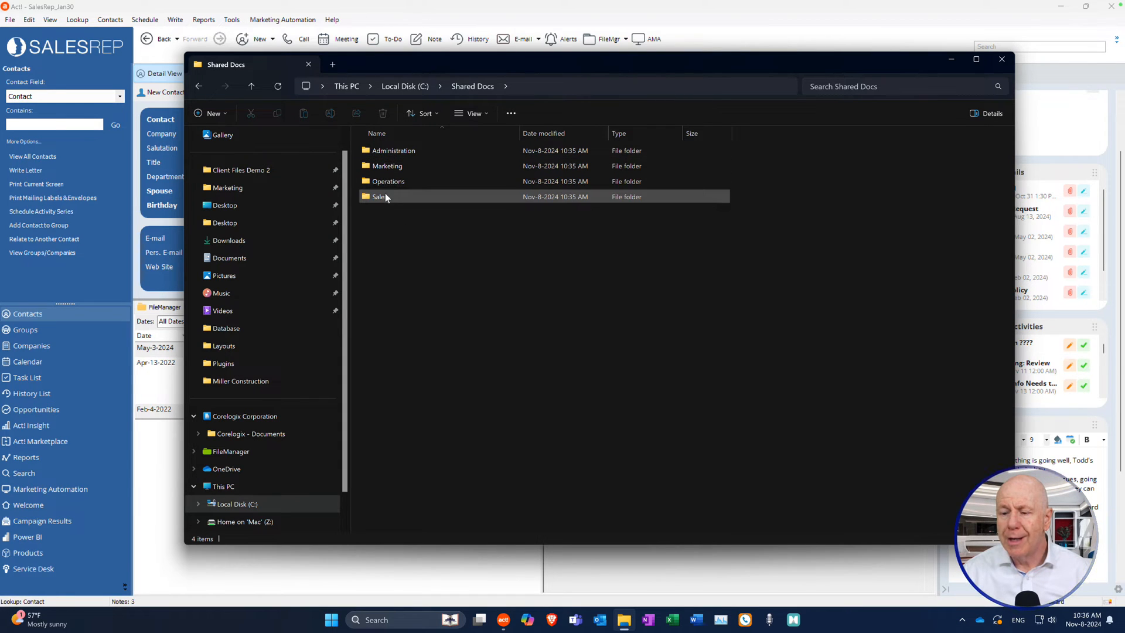
double_click(396, 154)
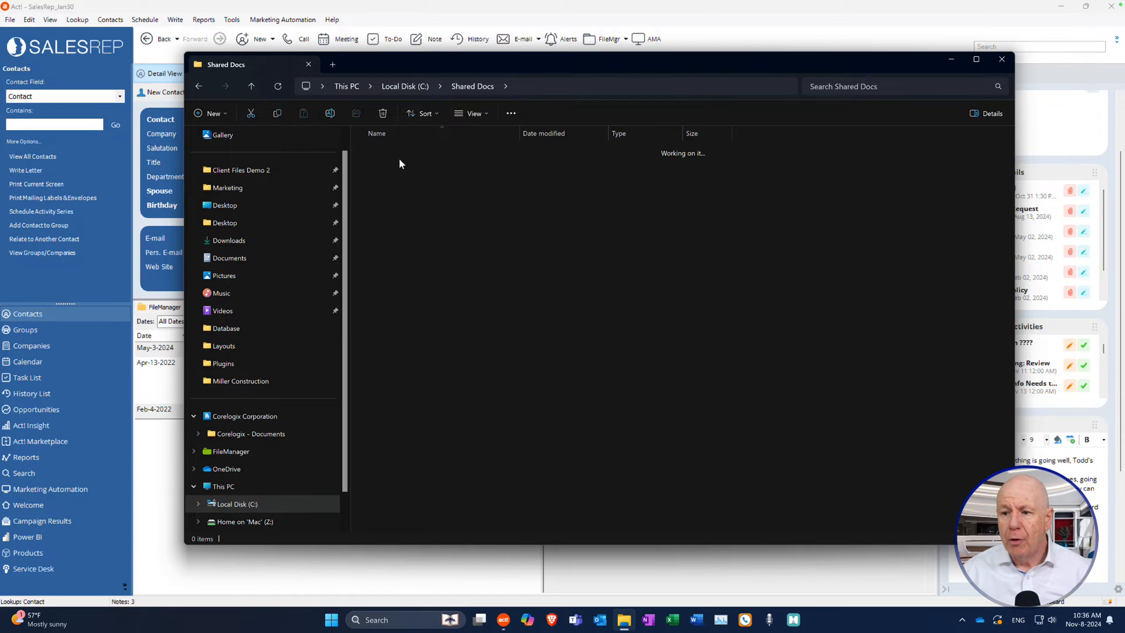
left_click(198, 86)
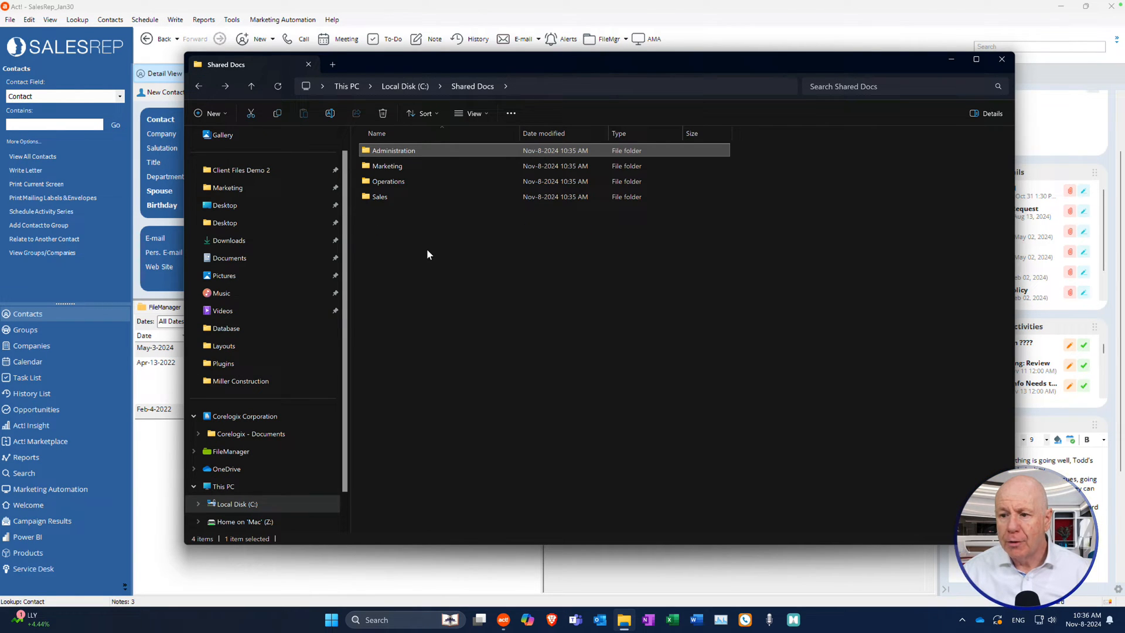
left_click(387, 169)
double_click(387, 169)
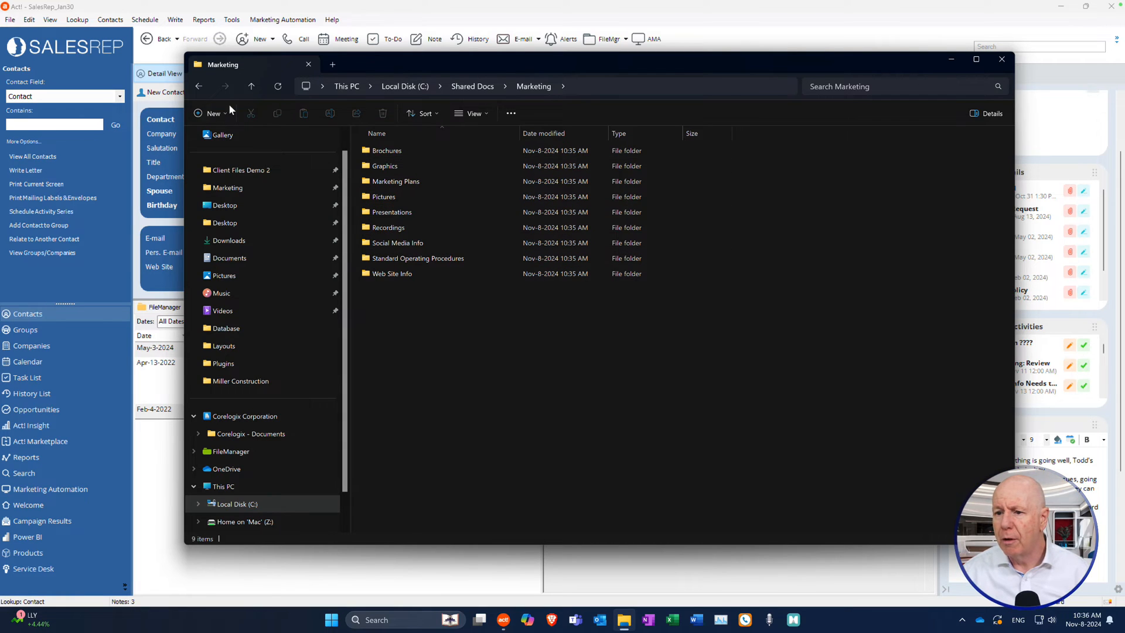
left_click(199, 86)
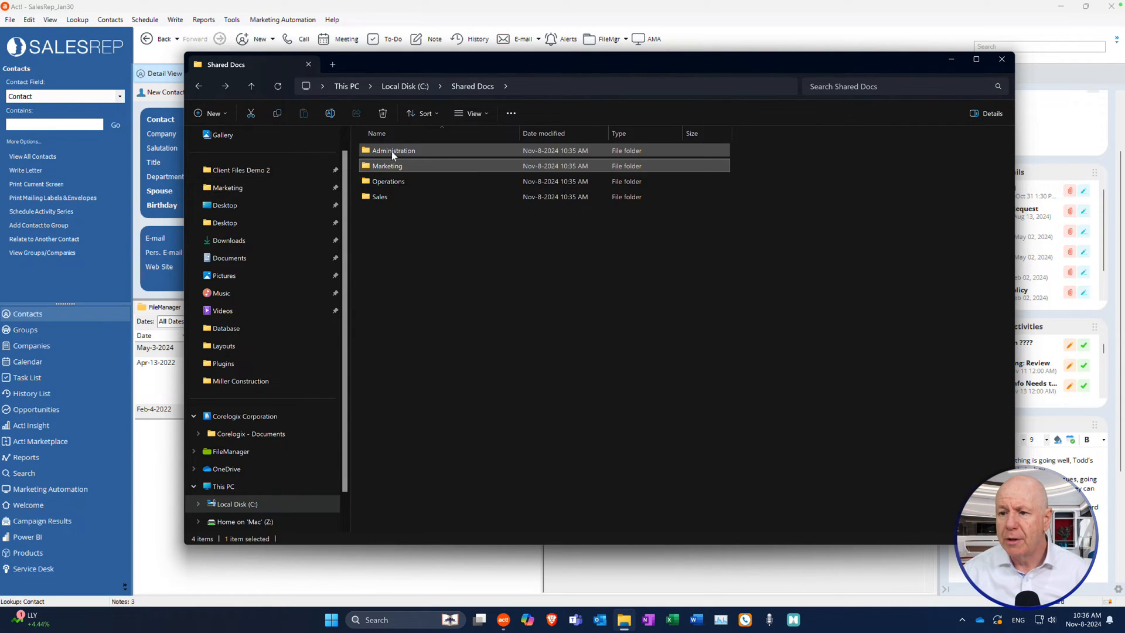
Open Operations\Customer-Vendor Files to view its # and A–Z subfolders, then close the window.
double_click(385, 182)
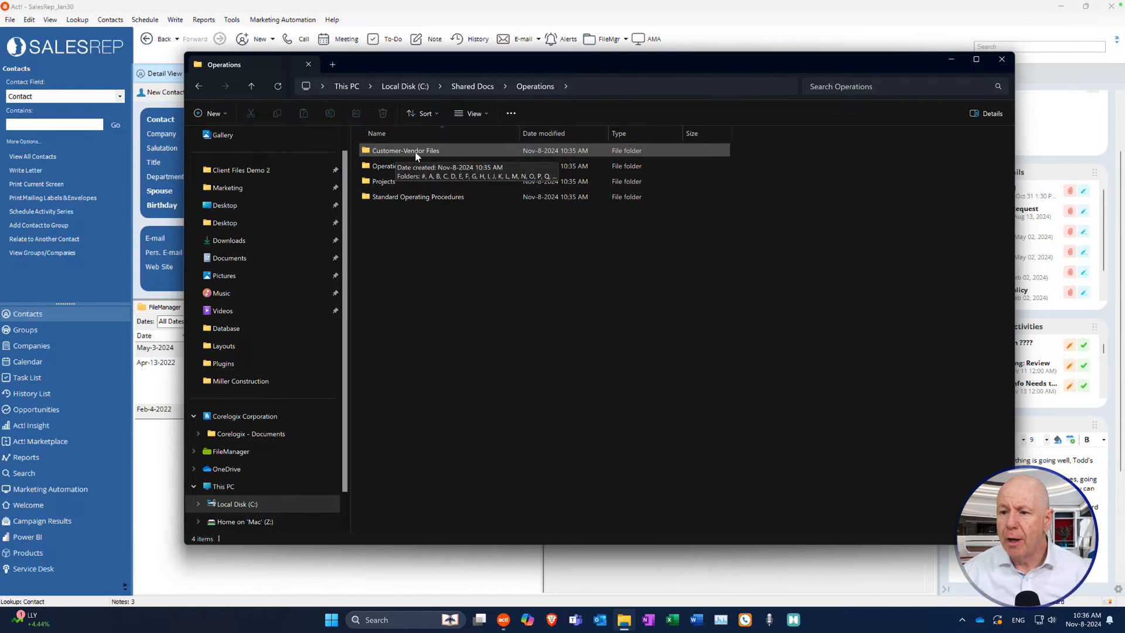
double_click(437, 152)
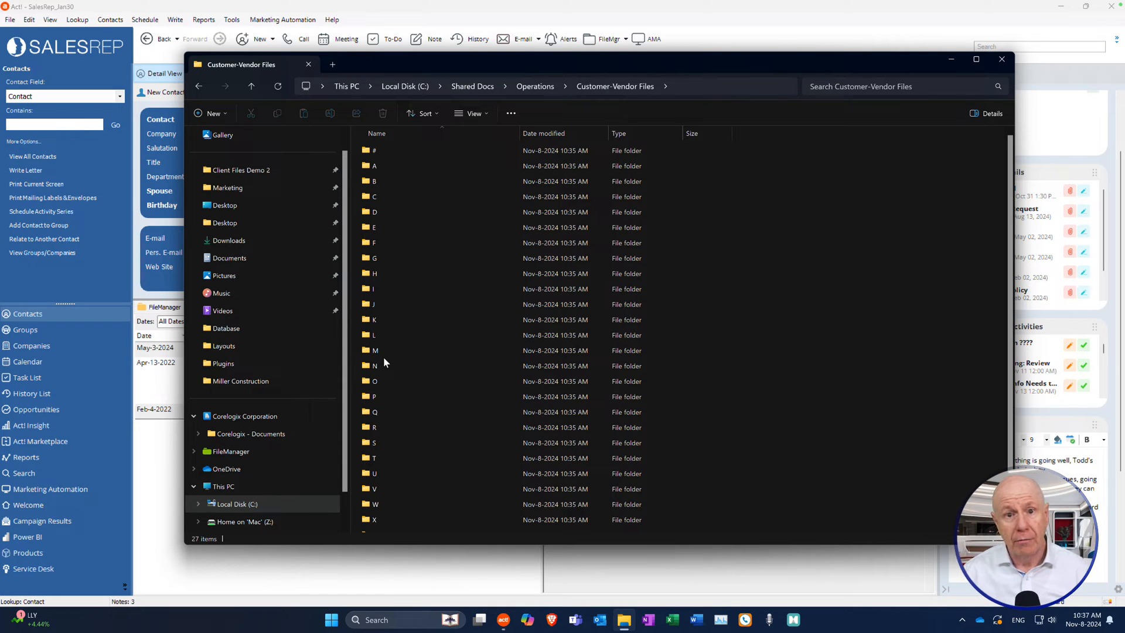
left_click(1006, 60)
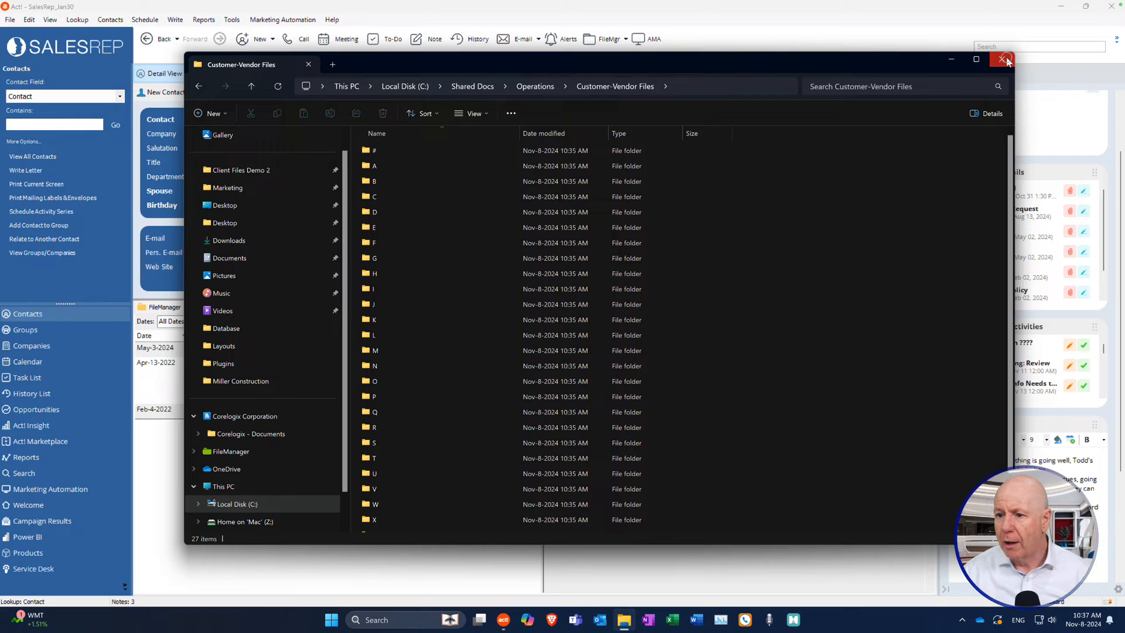
left_click(1002, 60)
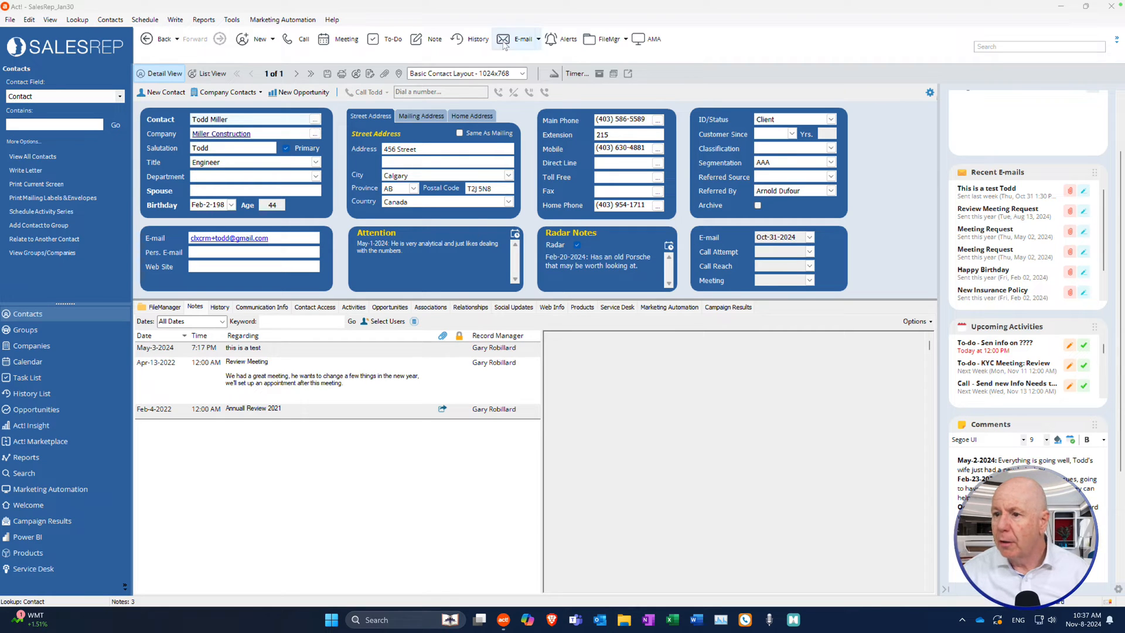
View FileManager Setup's Admin settings (OneDrive storage, Sales\Client Files Demo folder), then launch File Explorer.
left_click(626, 47)
mouse_move(638, 95)
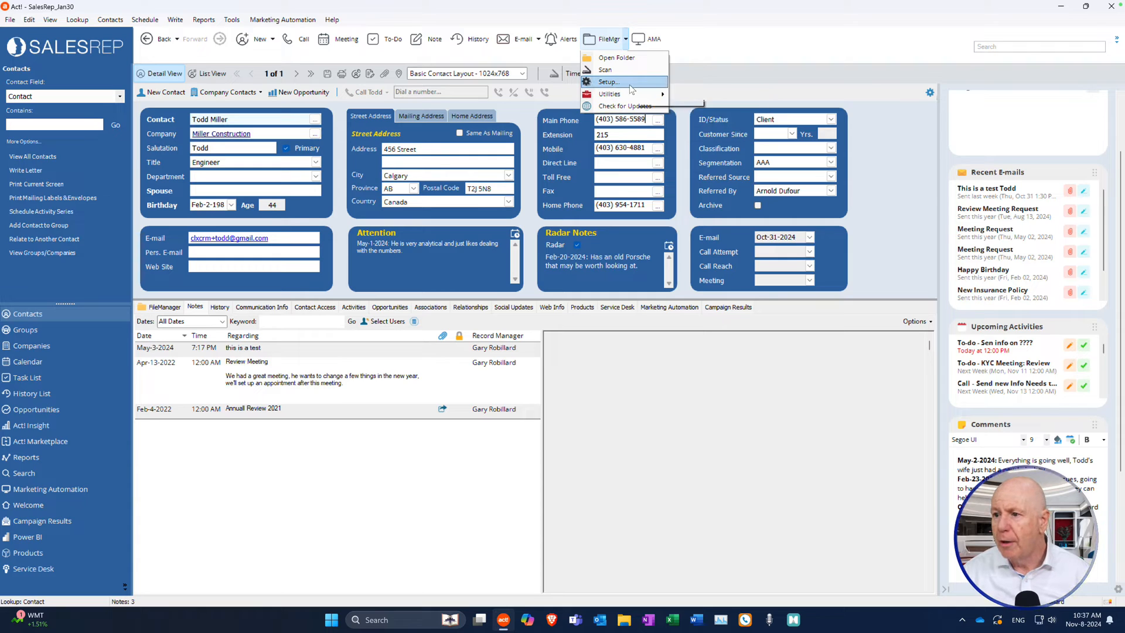
left_click(609, 82)
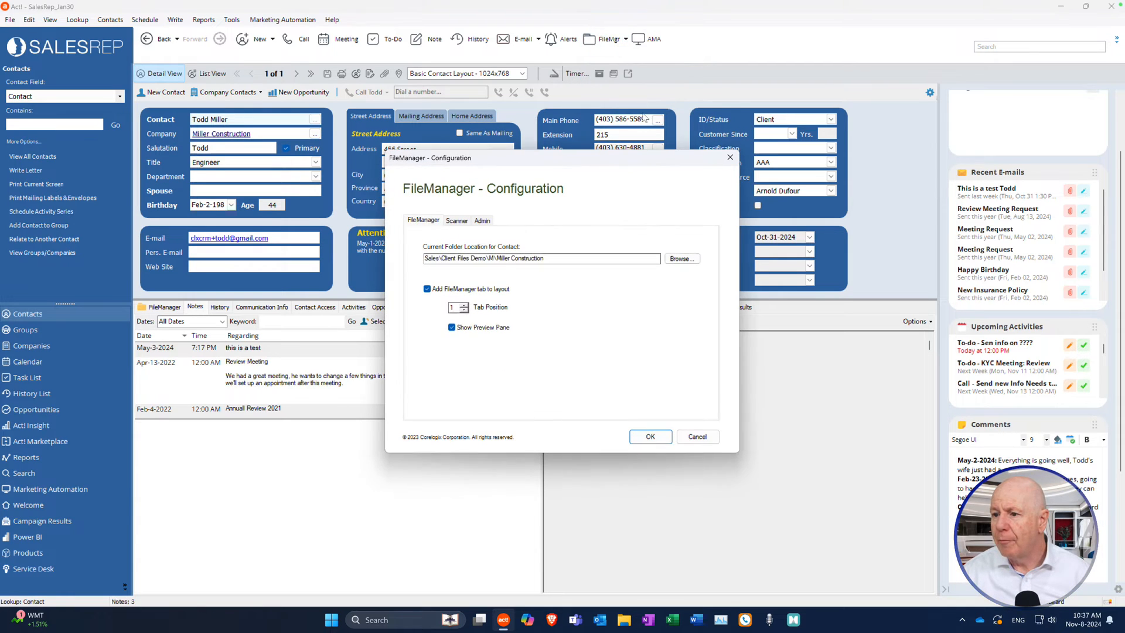
left_click(487, 223)
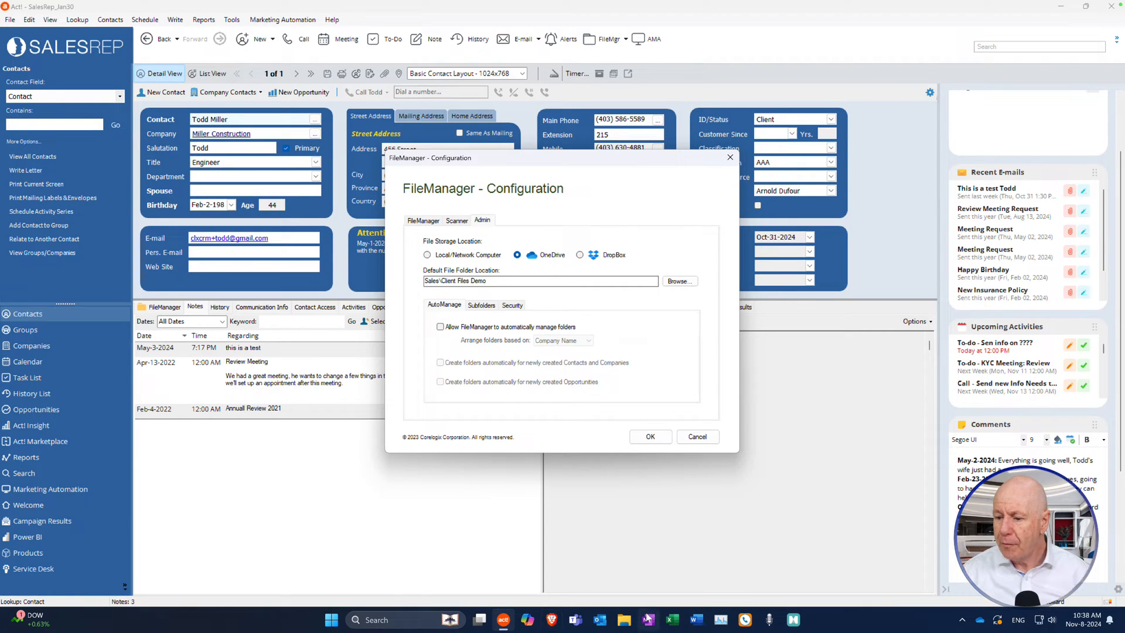
left_click(624, 619)
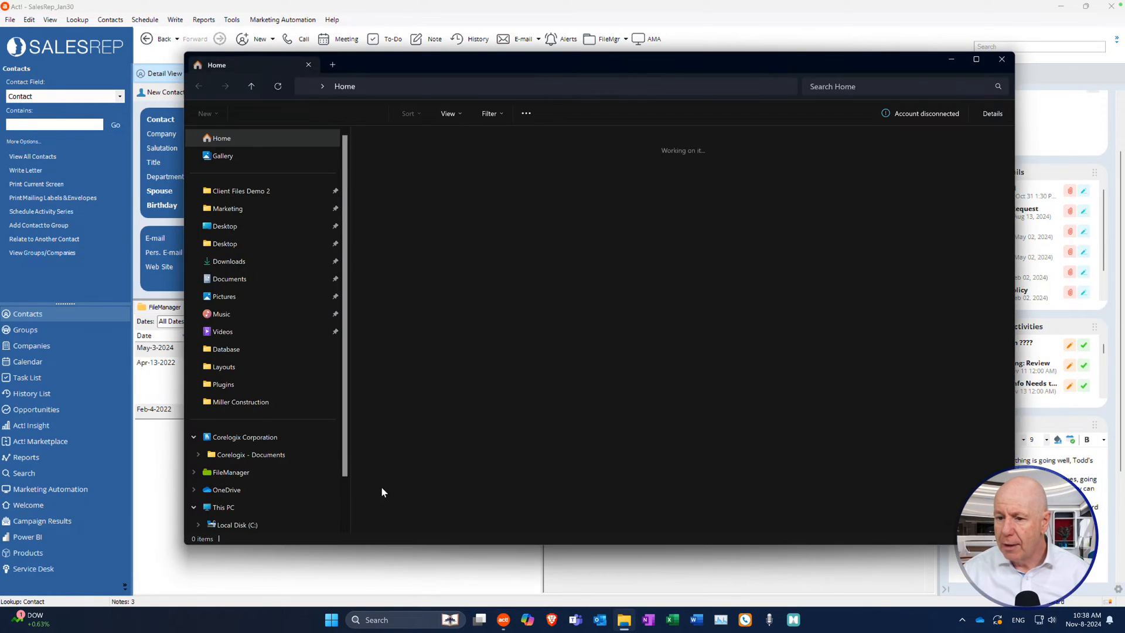
Navigate Corelogix - Documents > Sales > Client Files Demo > M > Miller Construction.
left_click(262, 456)
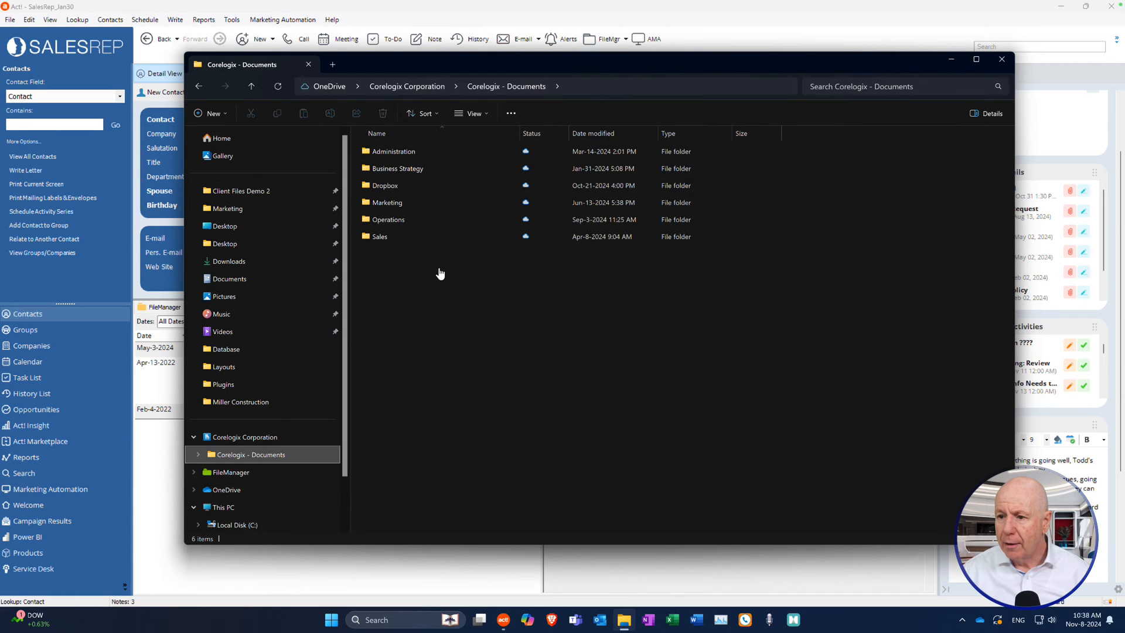
double_click(388, 236)
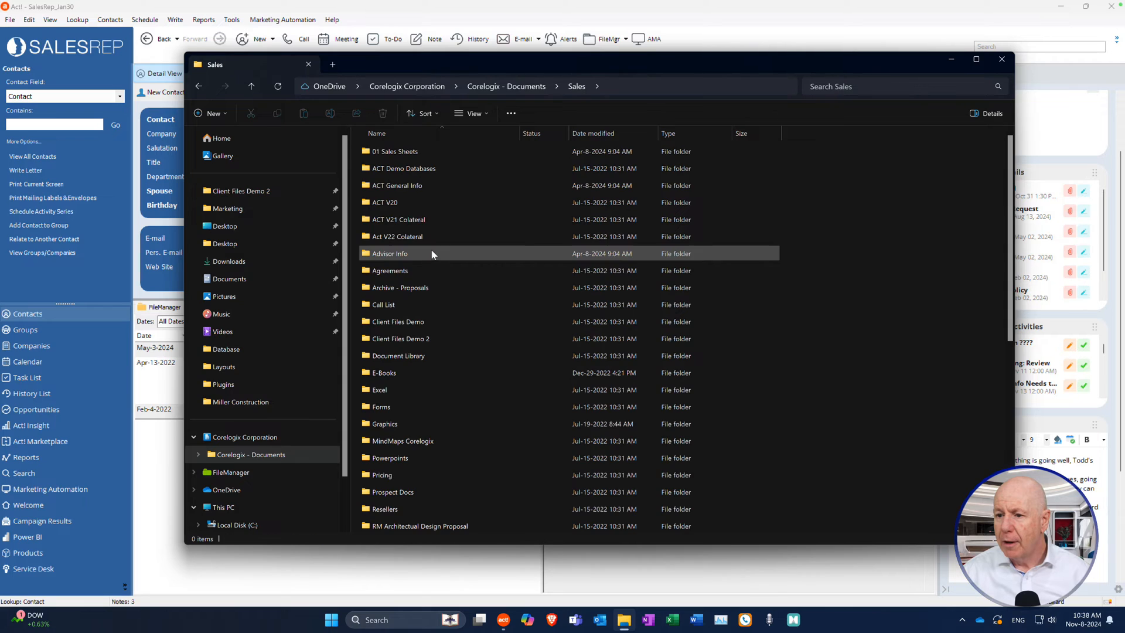
double_click(413, 323)
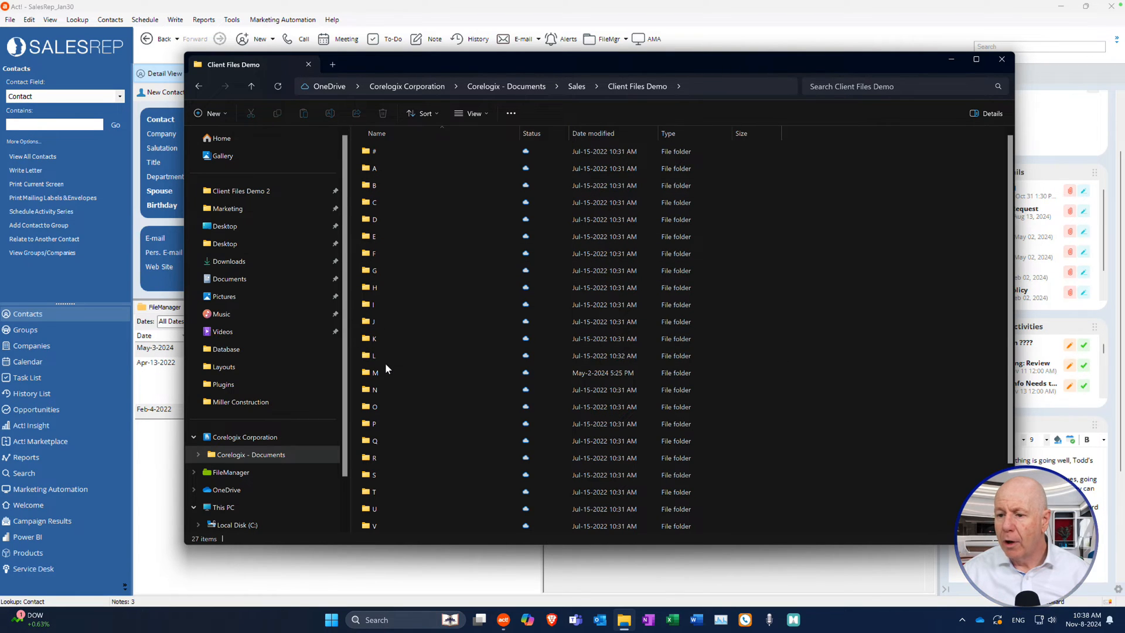
mouse_move(387, 366)
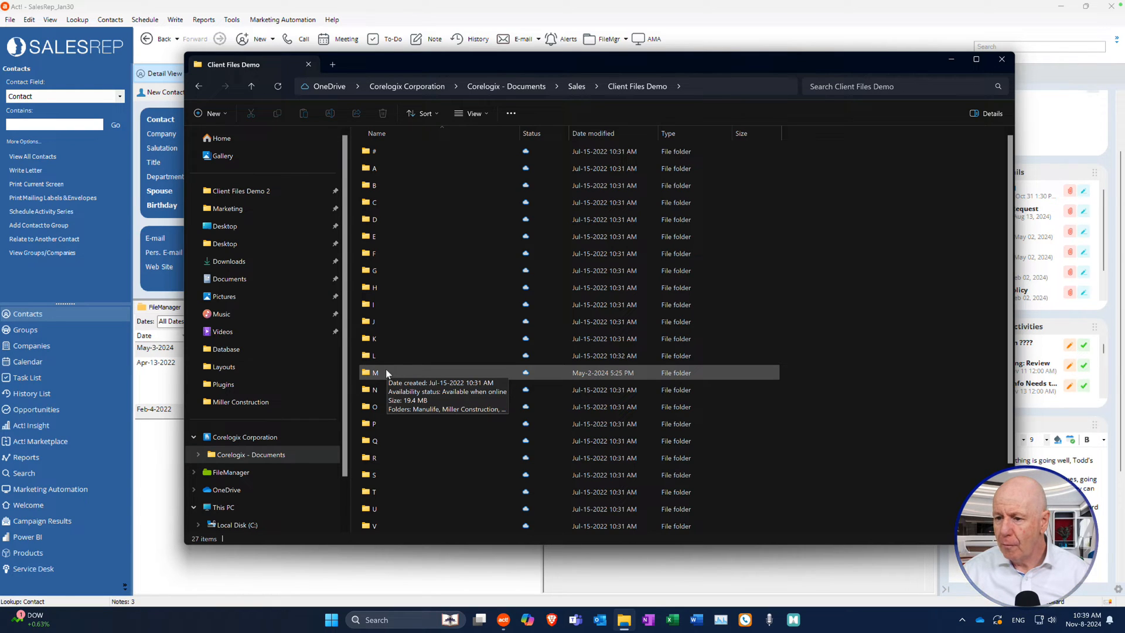
double_click(386, 371)
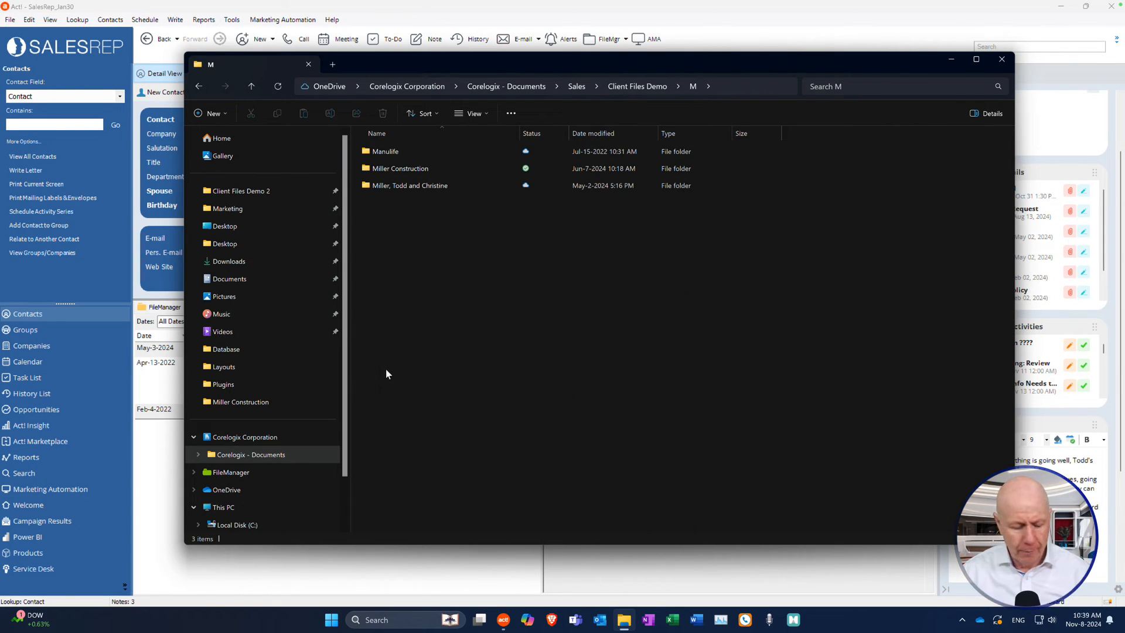
double_click(395, 169)
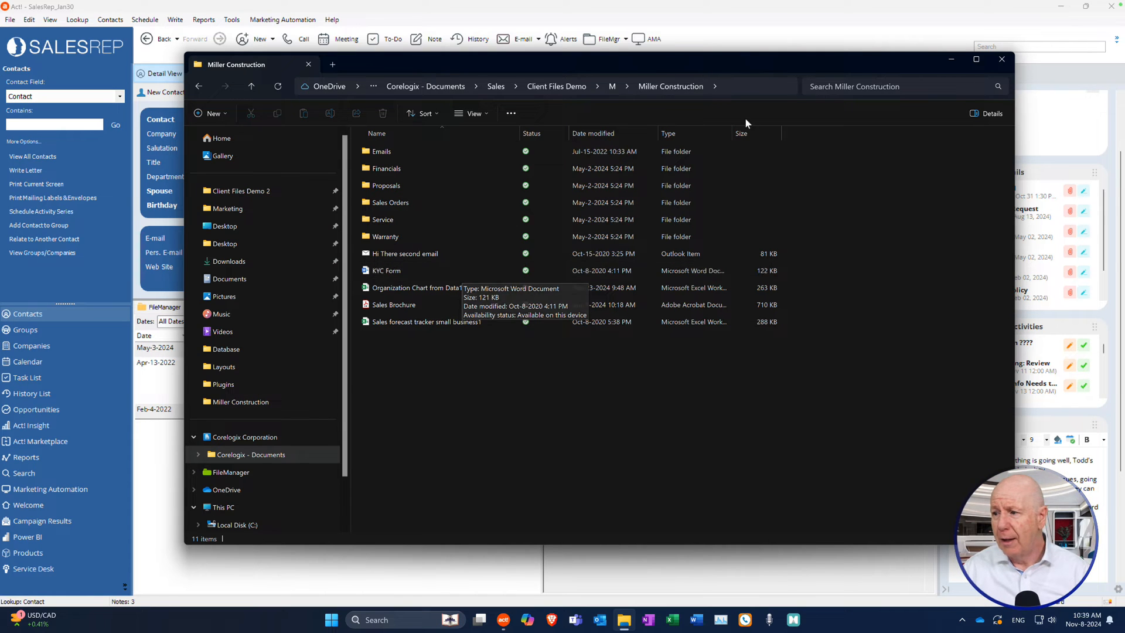
Keep OneDrive as storage location and reselect Client Files Demo as the default file folder.
left_click(1002, 60)
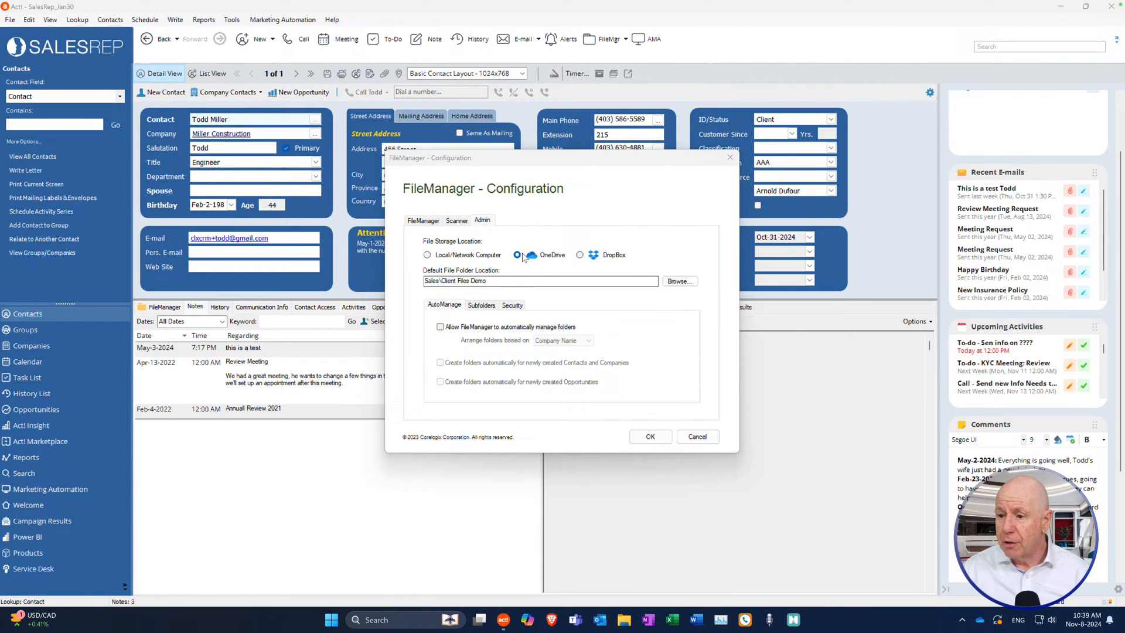
left_click(427, 255)
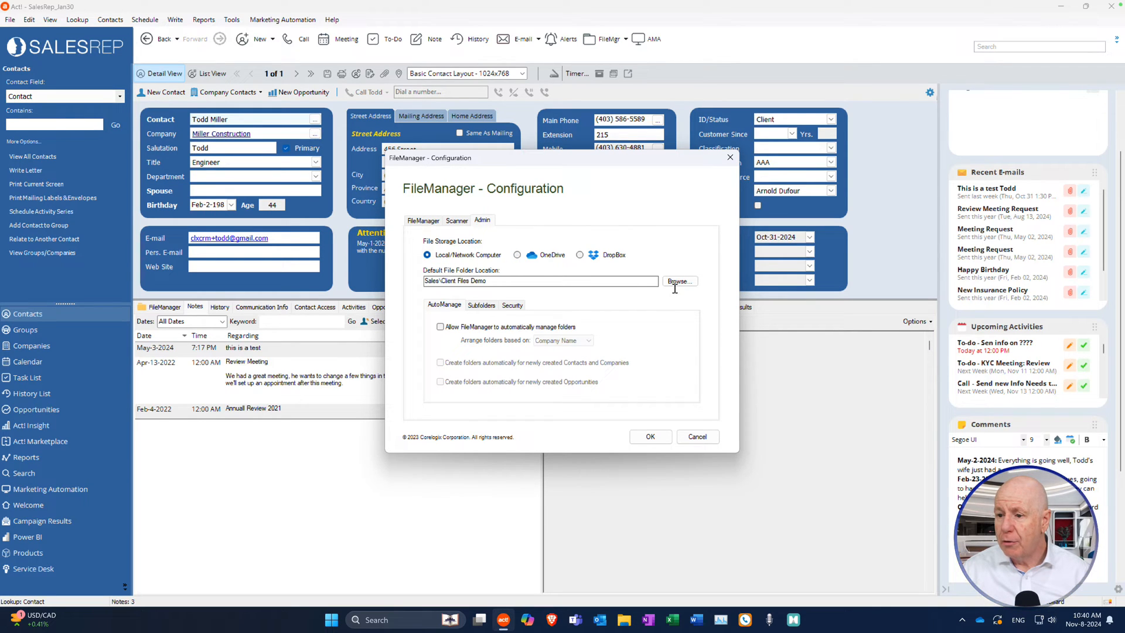
left_click(516, 255)
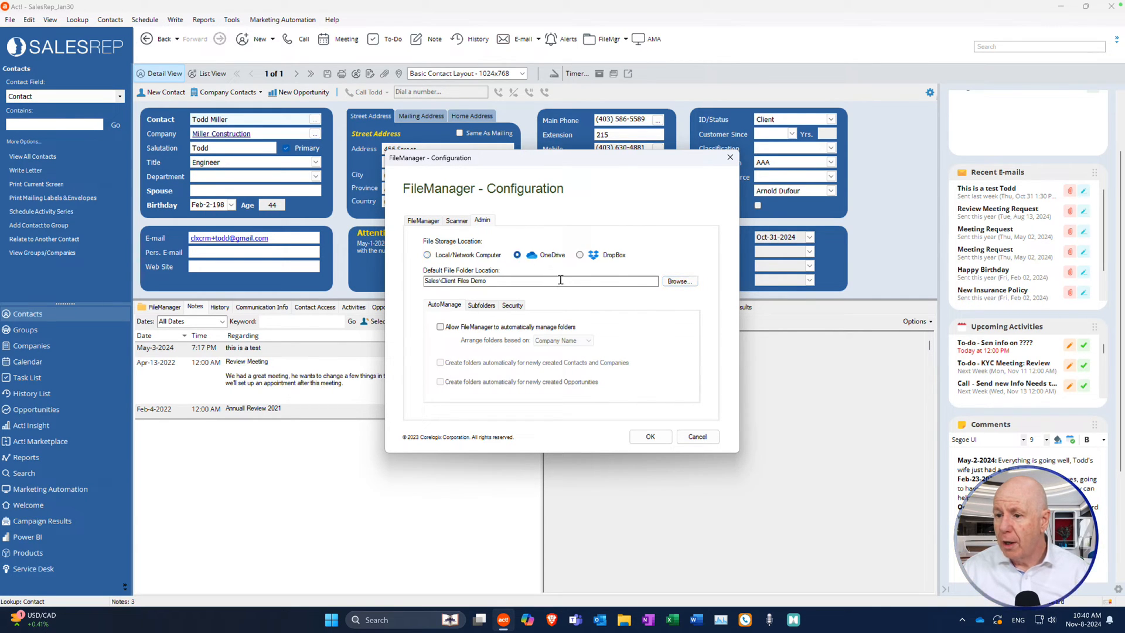
left_click(679, 281)
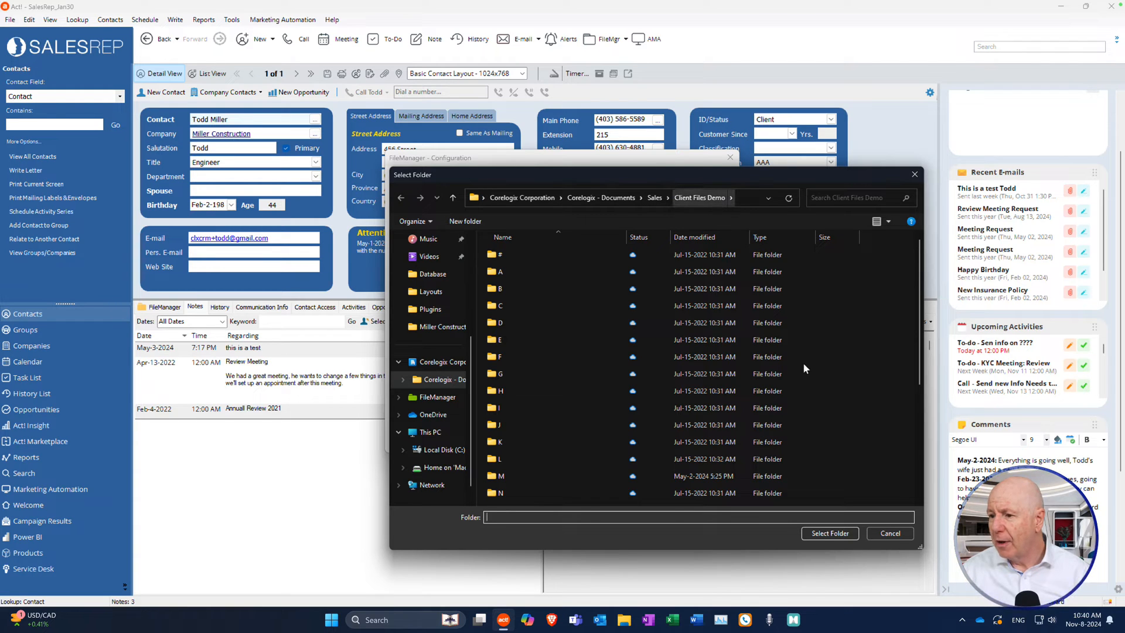
left_click(829, 533)
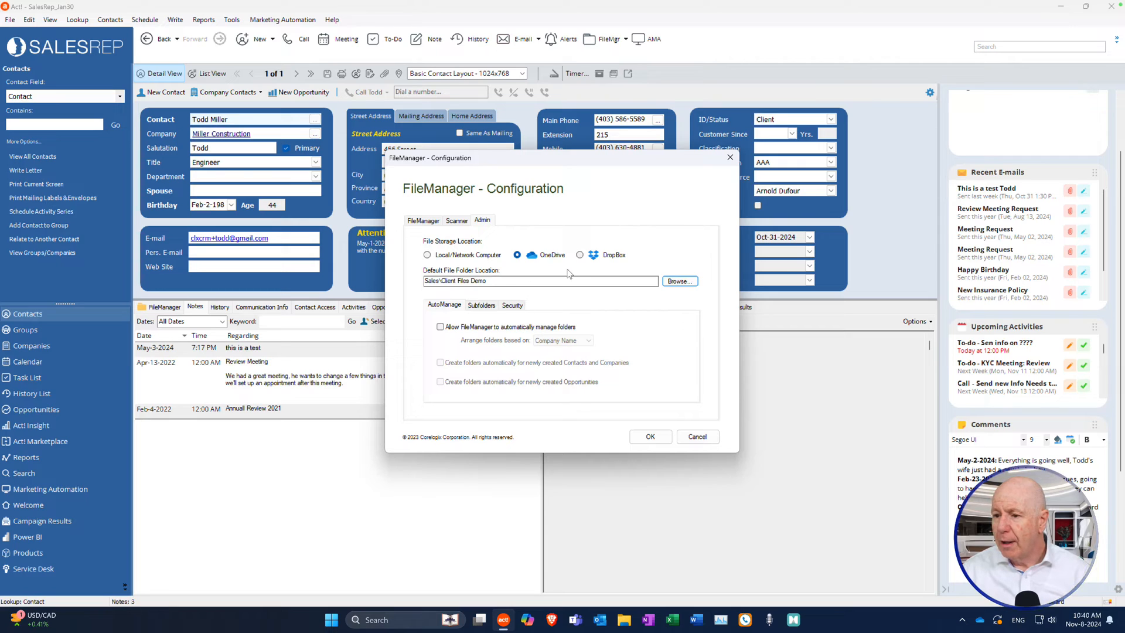
Enable automatic folder management with folders arranged by Company Name.
left_click(441, 327)
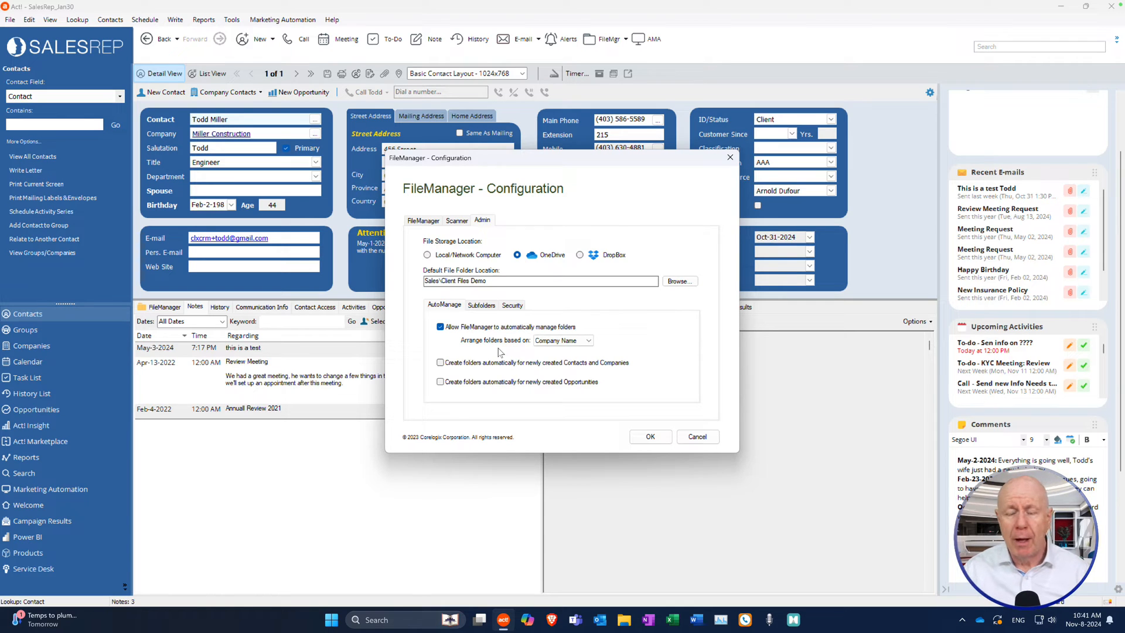
left_click(584, 341)
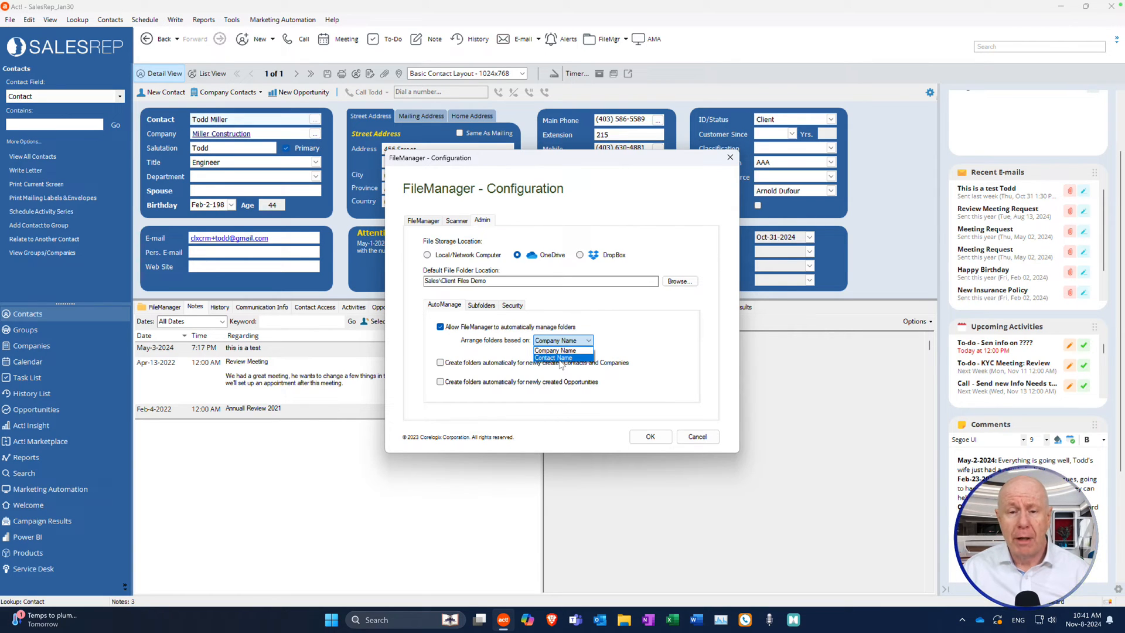
left_click(628, 340)
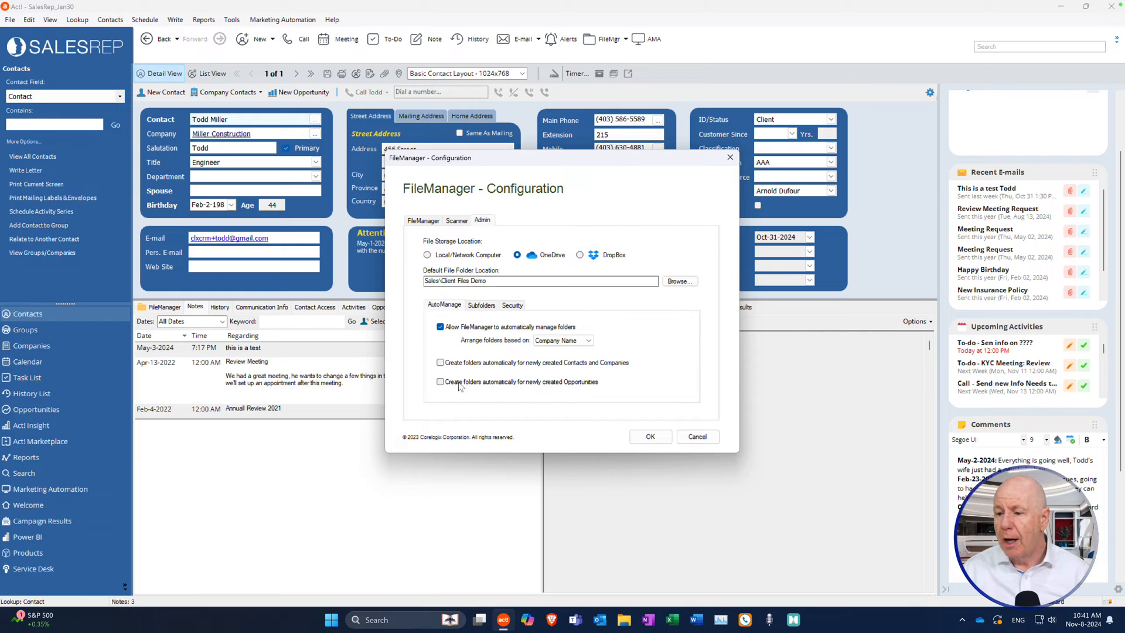
Add Proposals and Service as automatic subfolders.
left_click(480, 306)
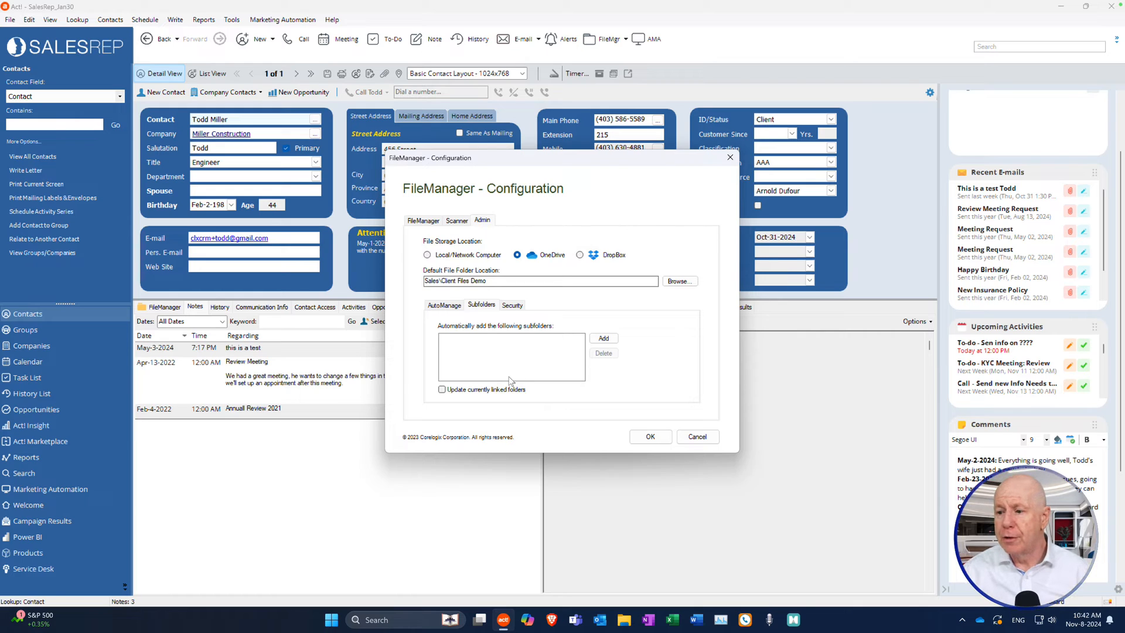
left_click(604, 341)
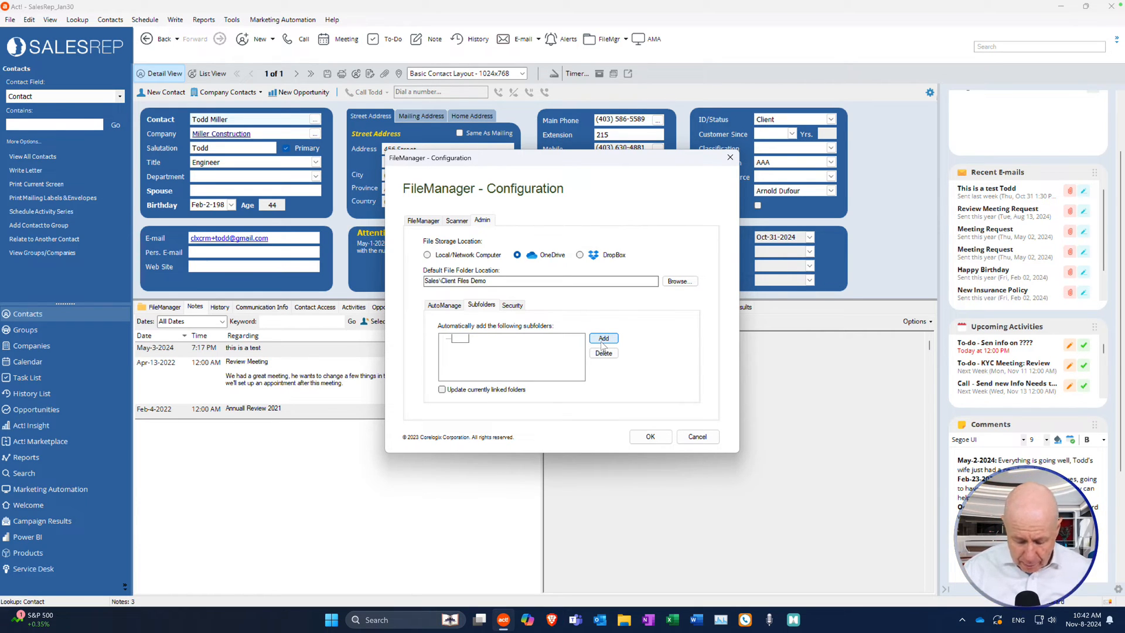
type("Proposals")
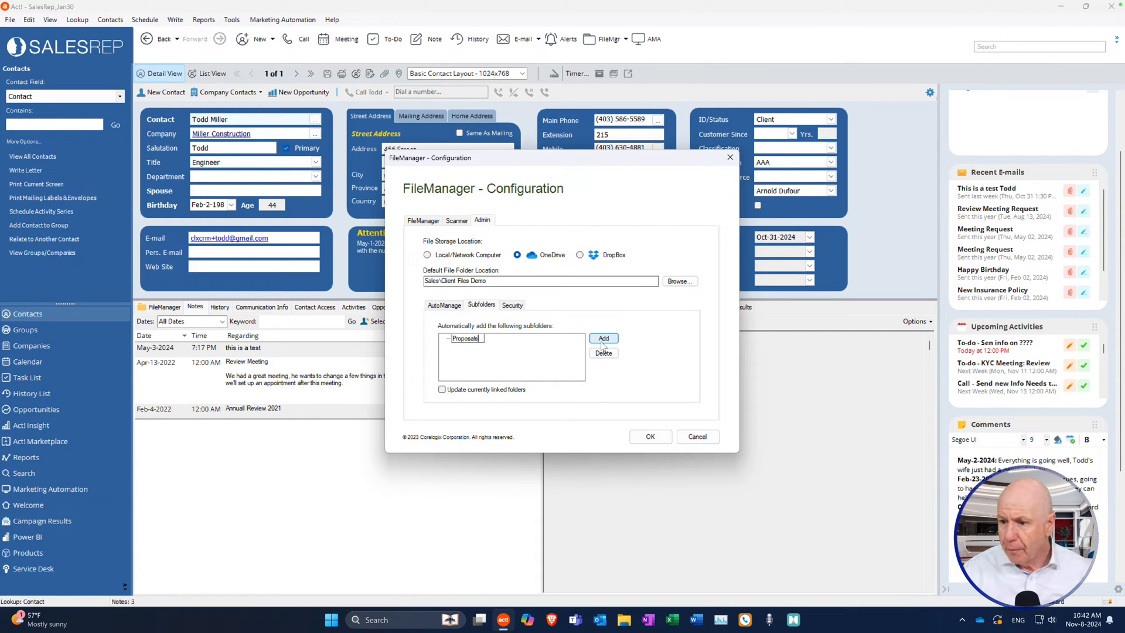
key("BackSpace")
key("BackSpace")
key("BackSpace")
key("BackSpace")
key("BackSpace")
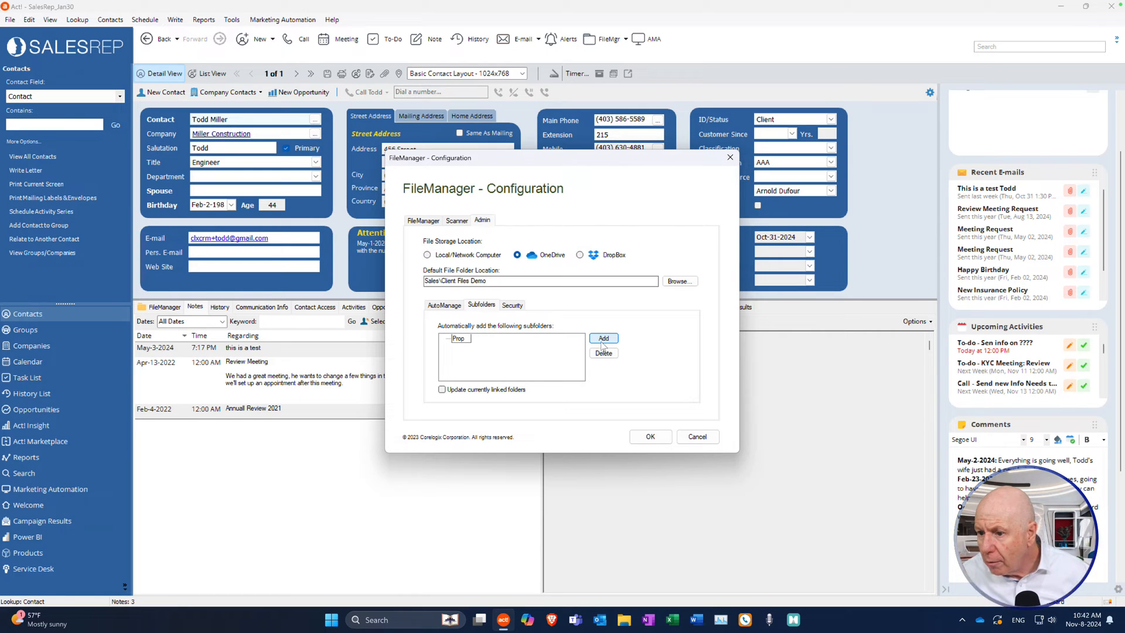
type("osals")
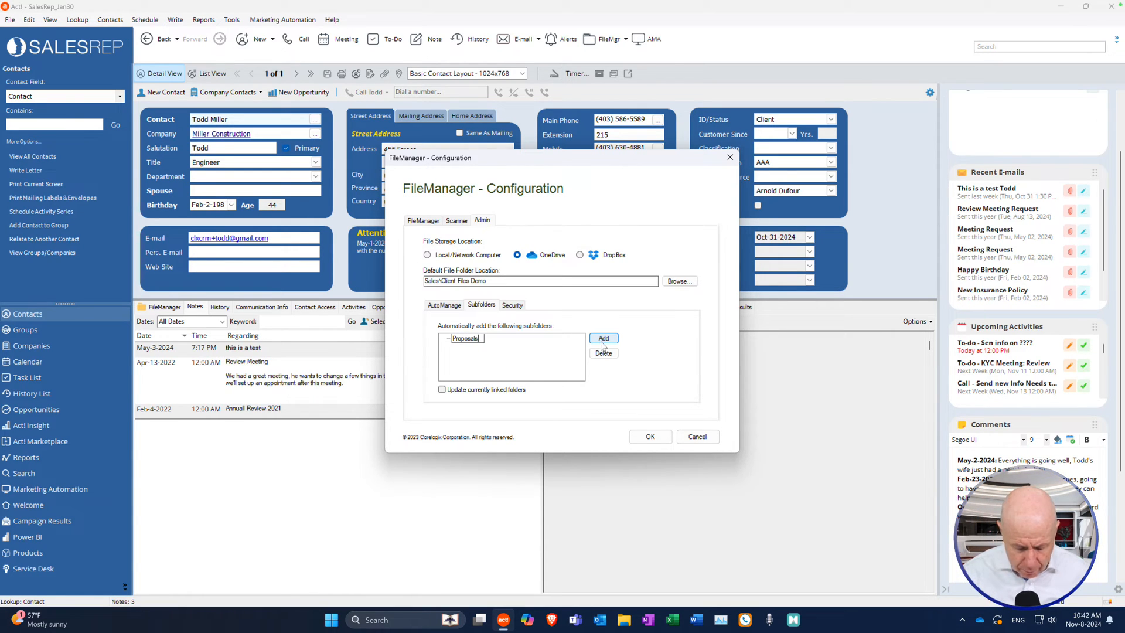
left_click(603, 340)
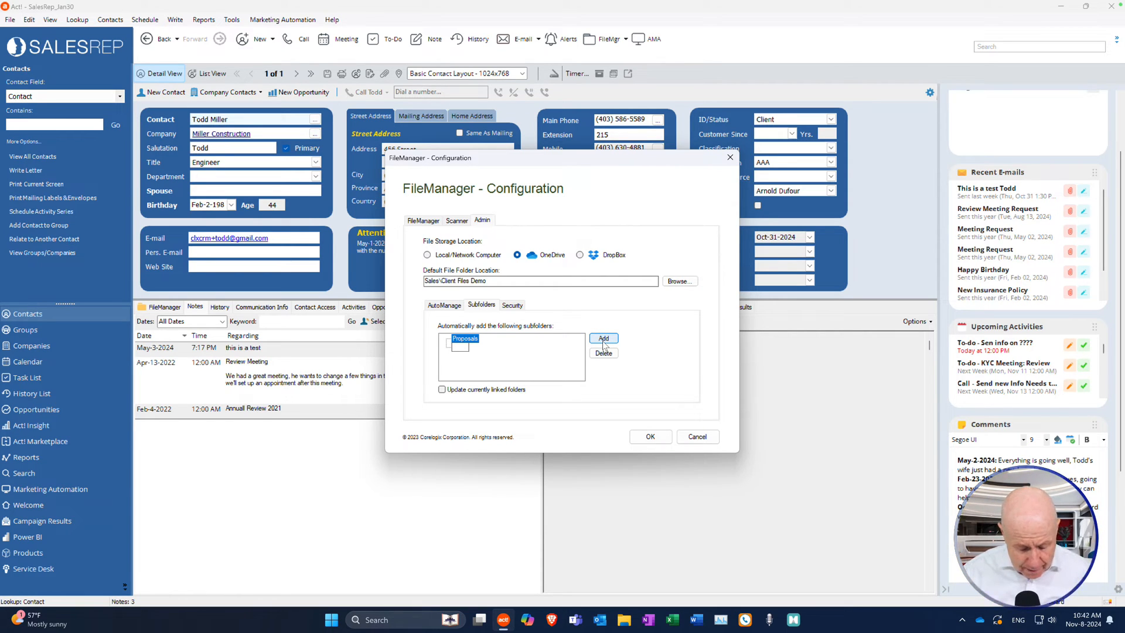
type("Service")
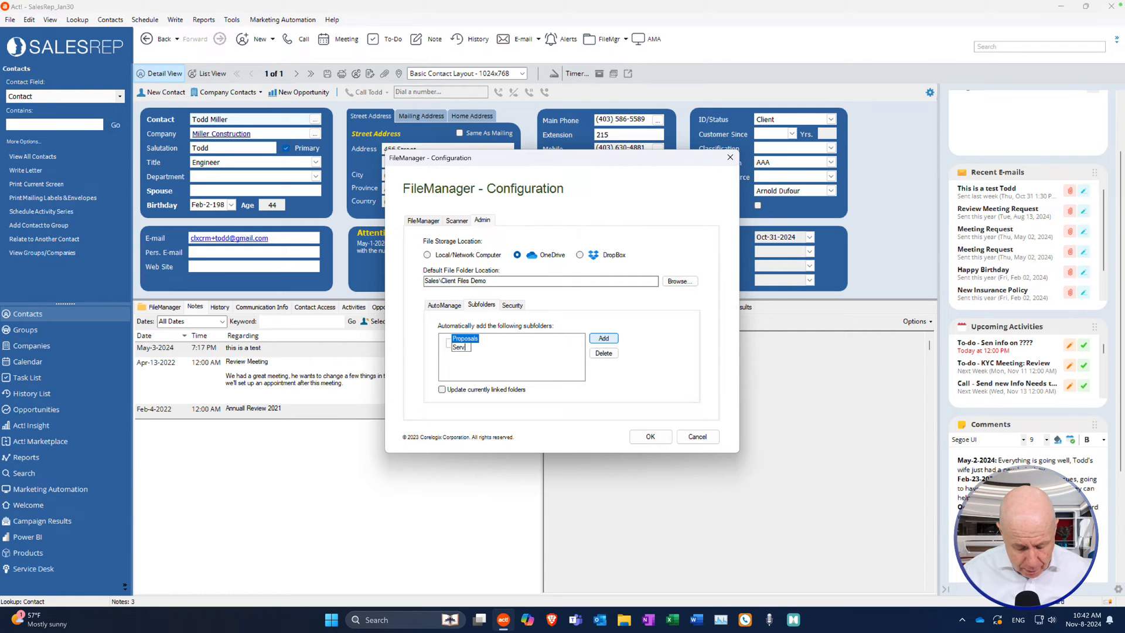
left_click(603, 340)
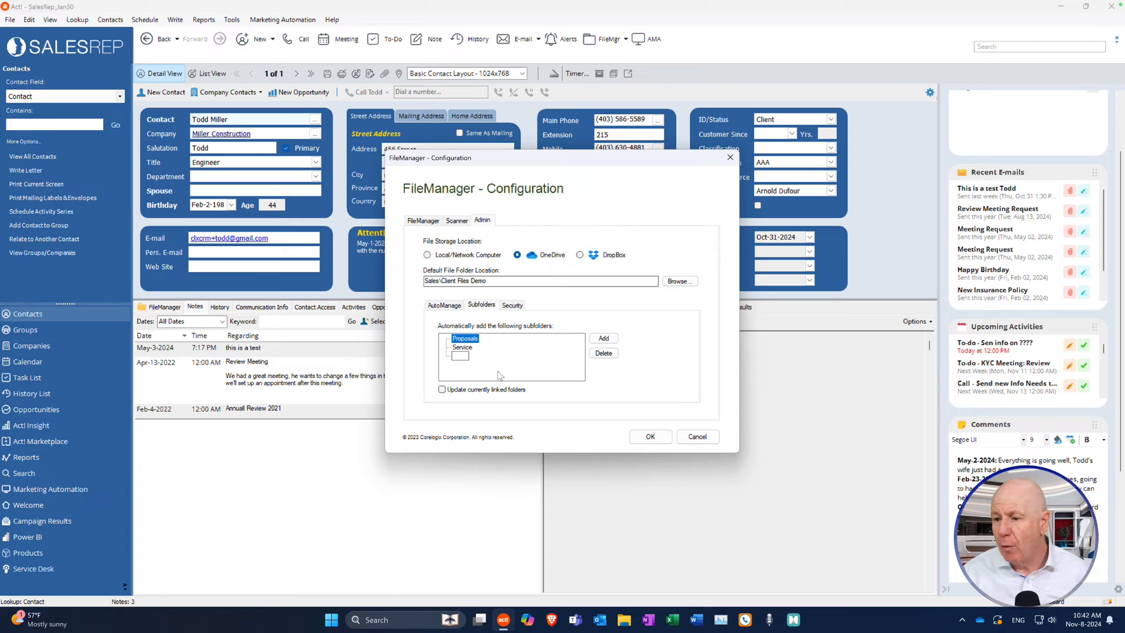
Add a Test subfolder nested under Service.
left_click(468, 348)
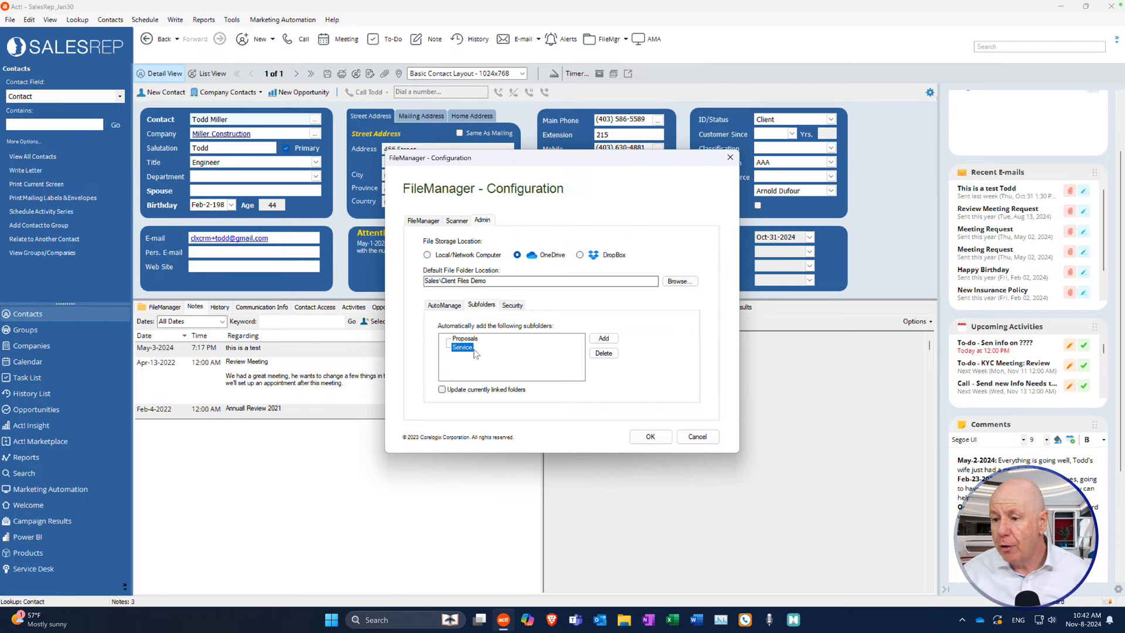
left_click(599, 339)
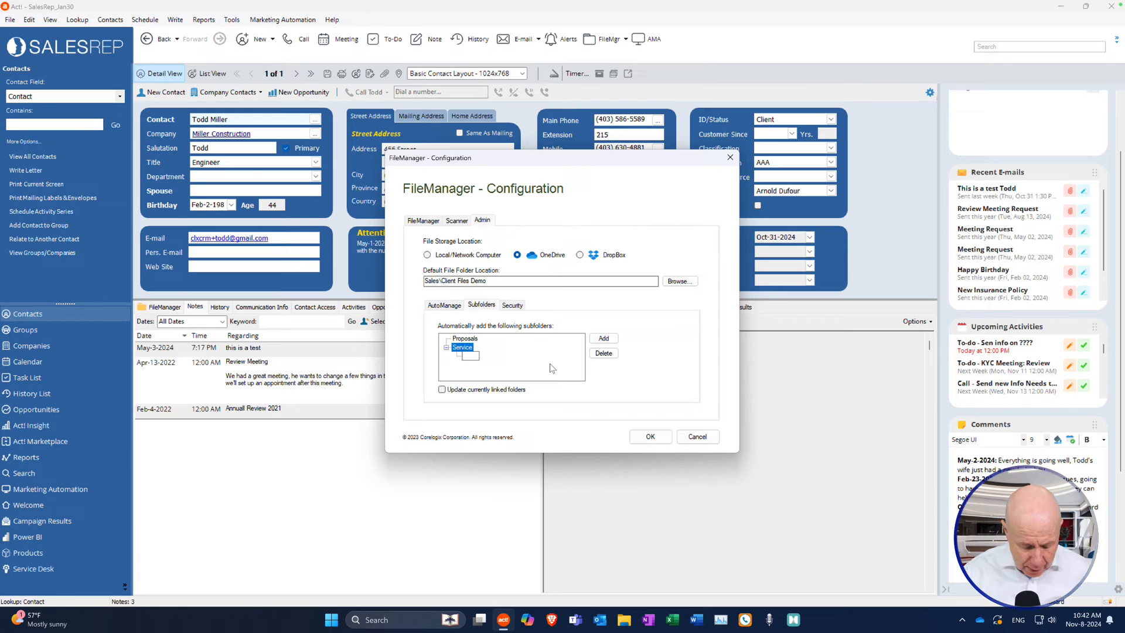
type("T")
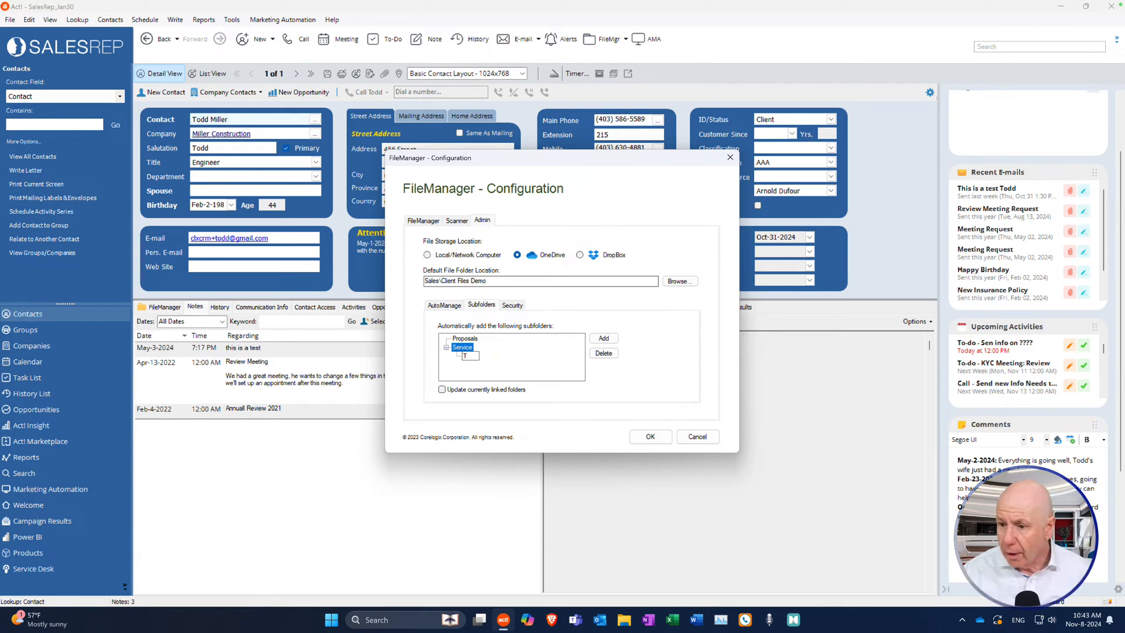
type("est")
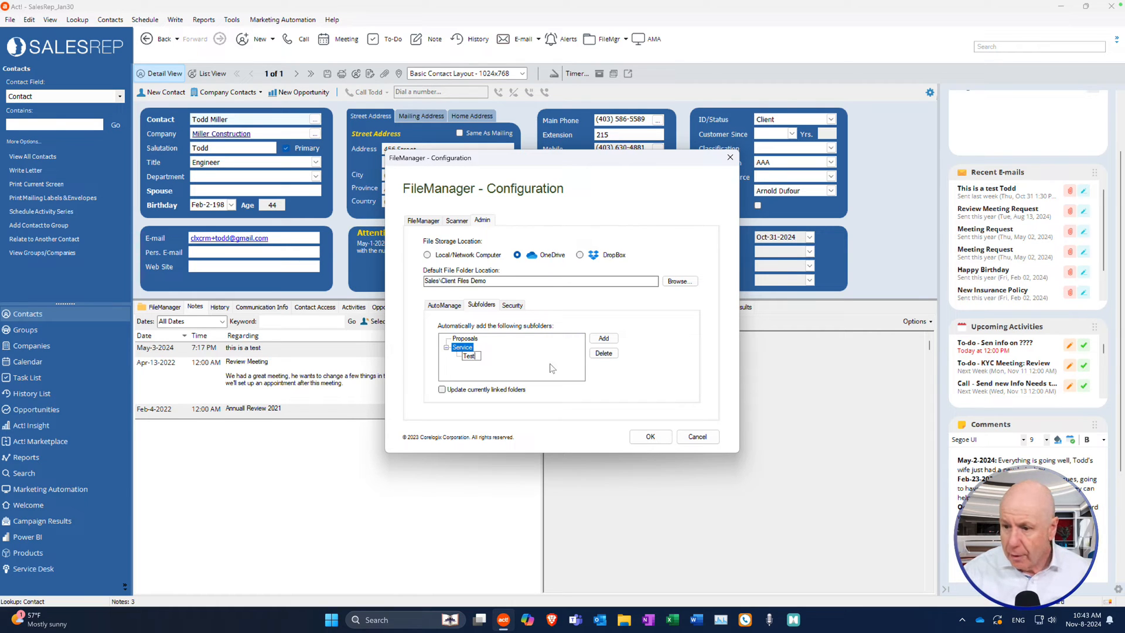
left_click(551, 368)
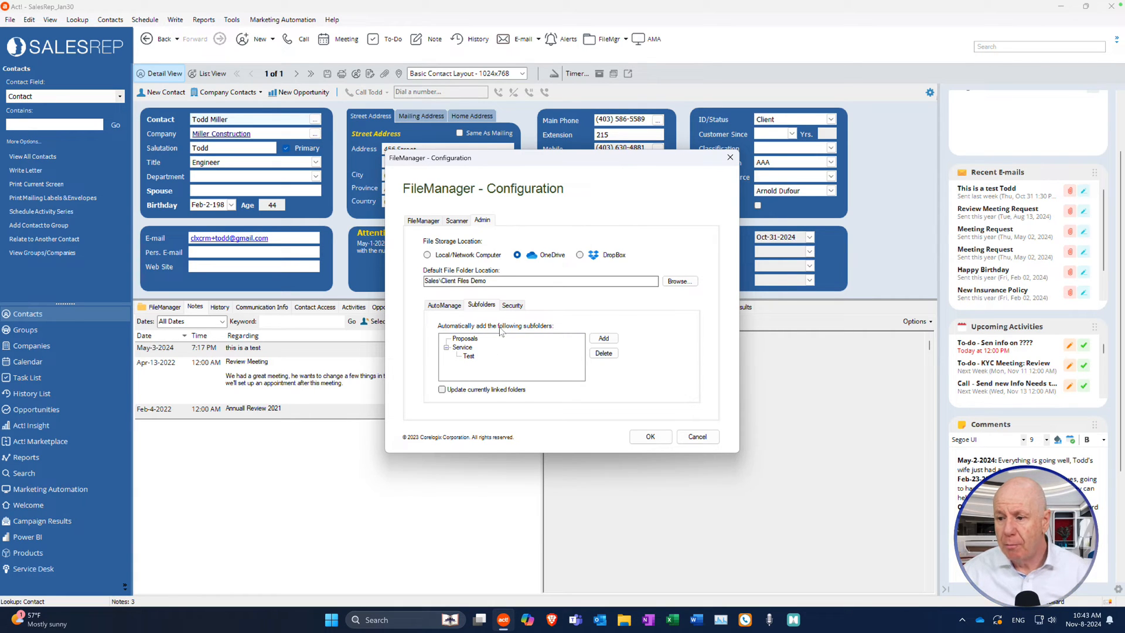
On the Security tab, tick then untick Browse, Restricted, Standard and Manager, leaving all unblocked.
left_click(510, 306)
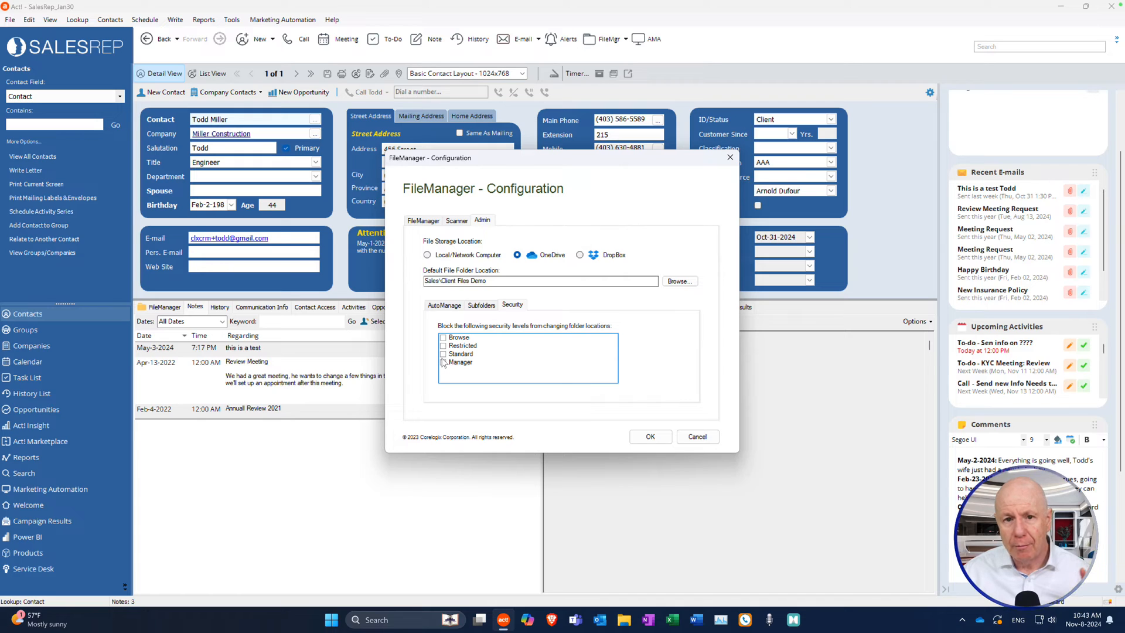
left_click(443, 338)
left_click(443, 346)
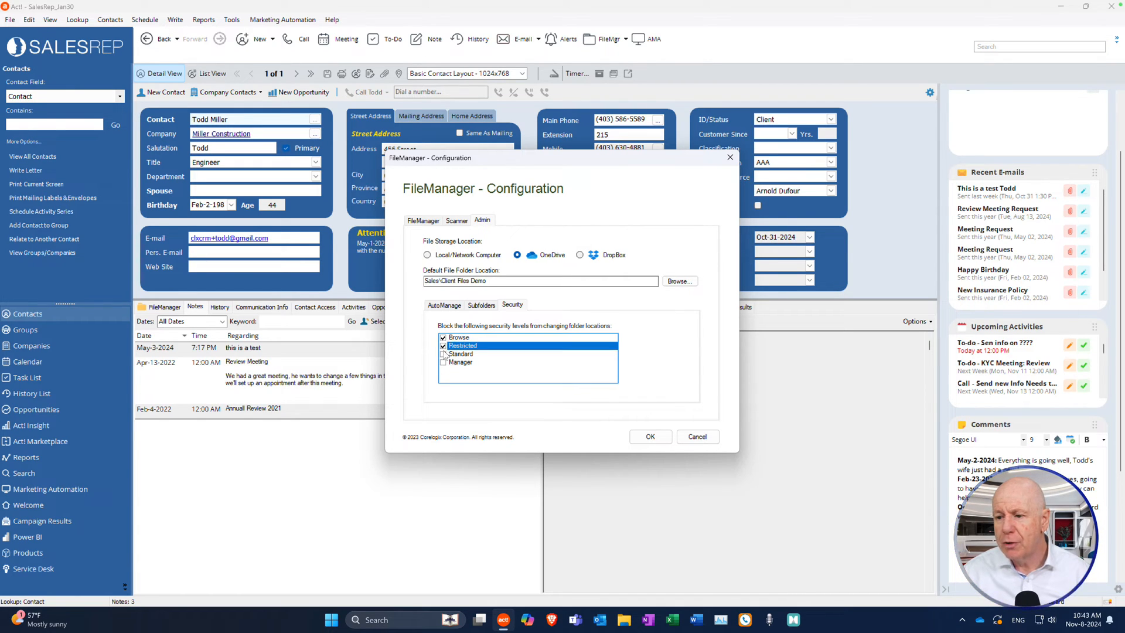
left_click(443, 354)
left_click(442, 362)
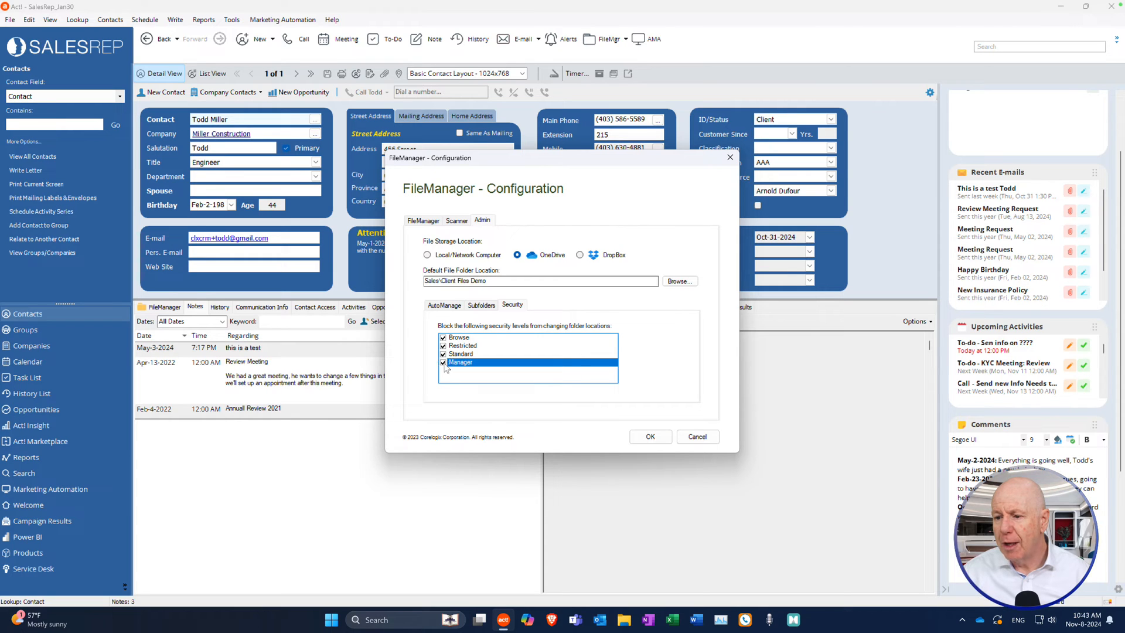
left_click(443, 362)
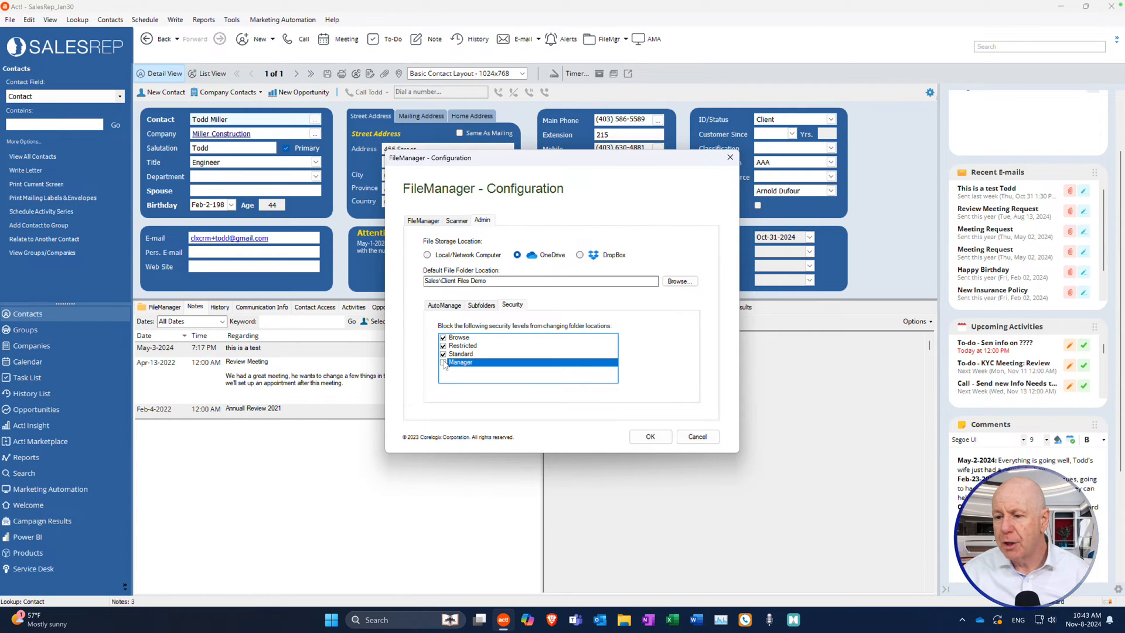
left_click(443, 354)
left_click(443, 346)
left_click(443, 345)
left_click(443, 337)
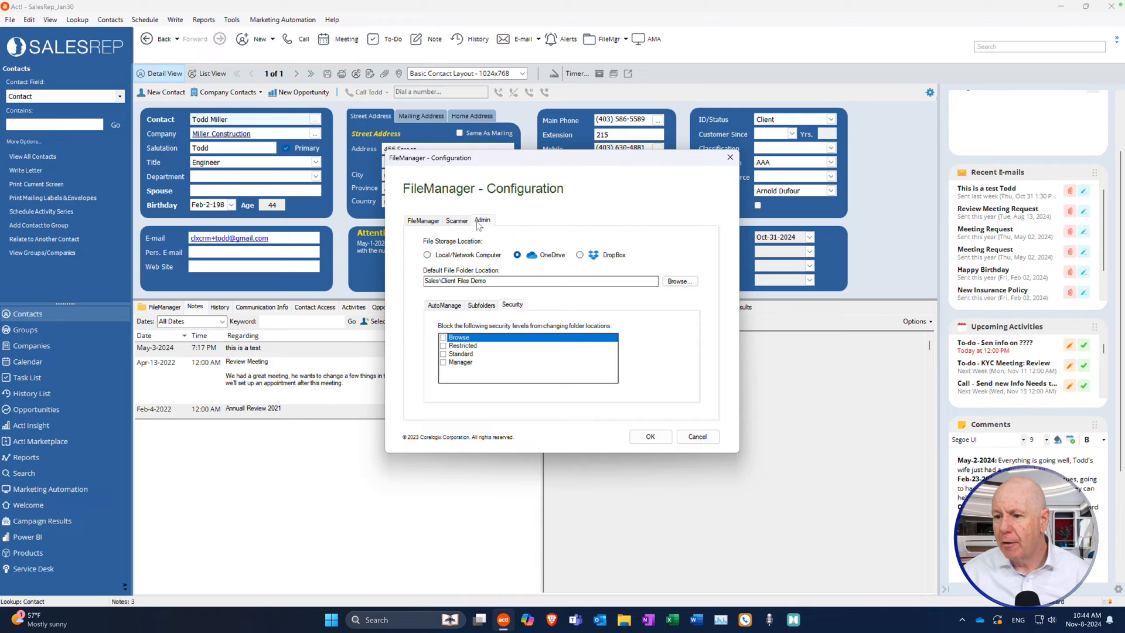
On the Scanner tab, keep PDF as default image type and Color as colour format.
left_click(461, 223)
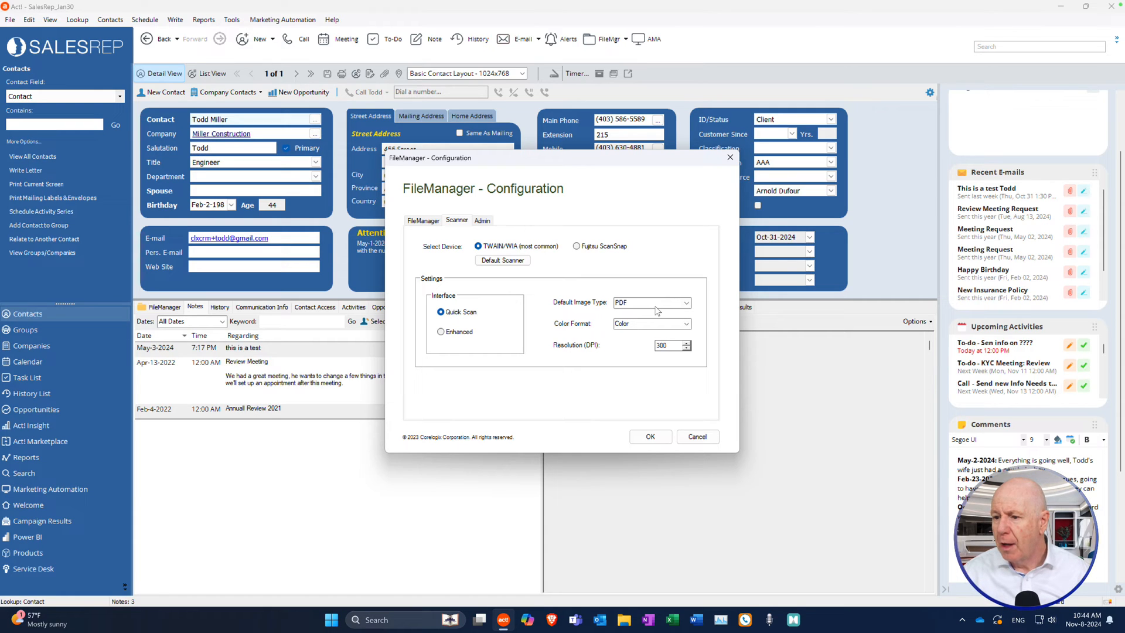
left_click(686, 304)
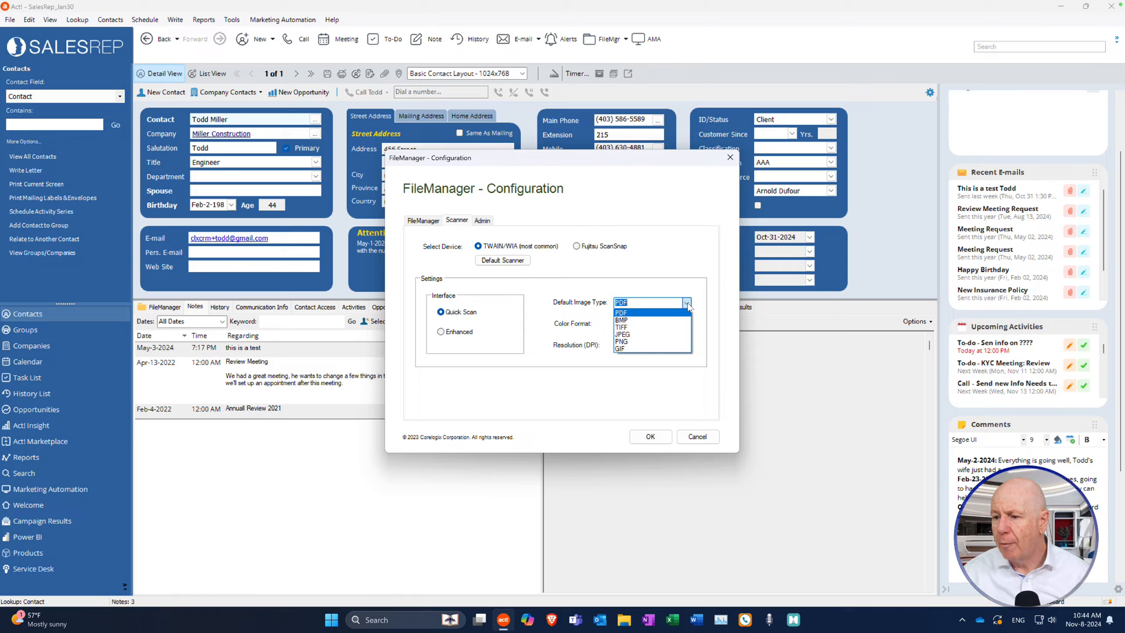
left_click(687, 304)
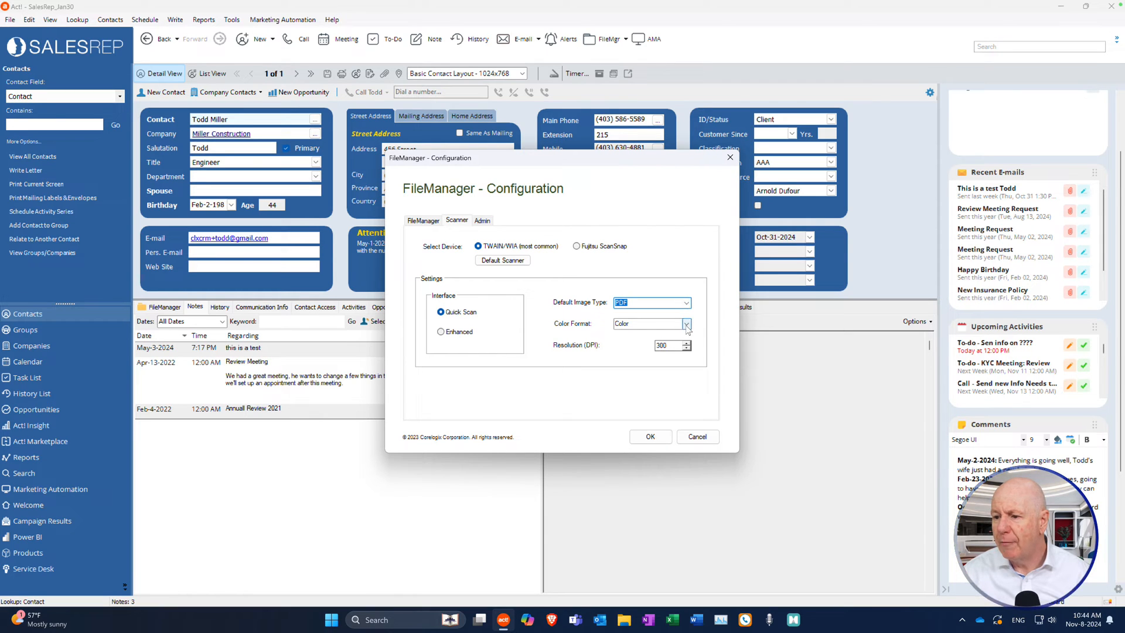
left_click(687, 325)
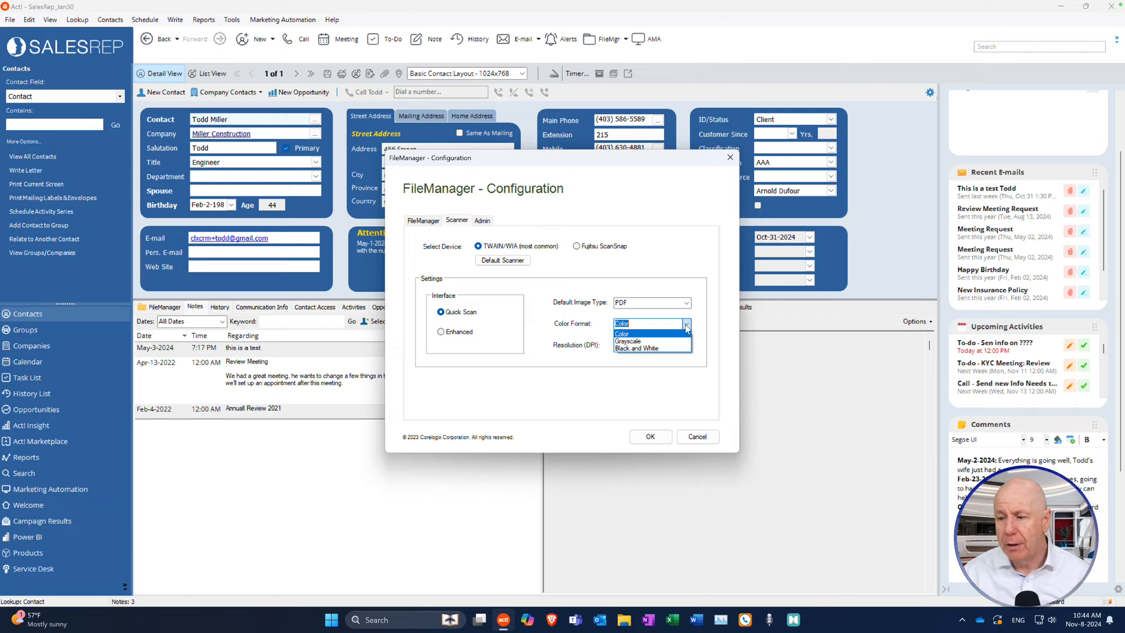
left_click(678, 323)
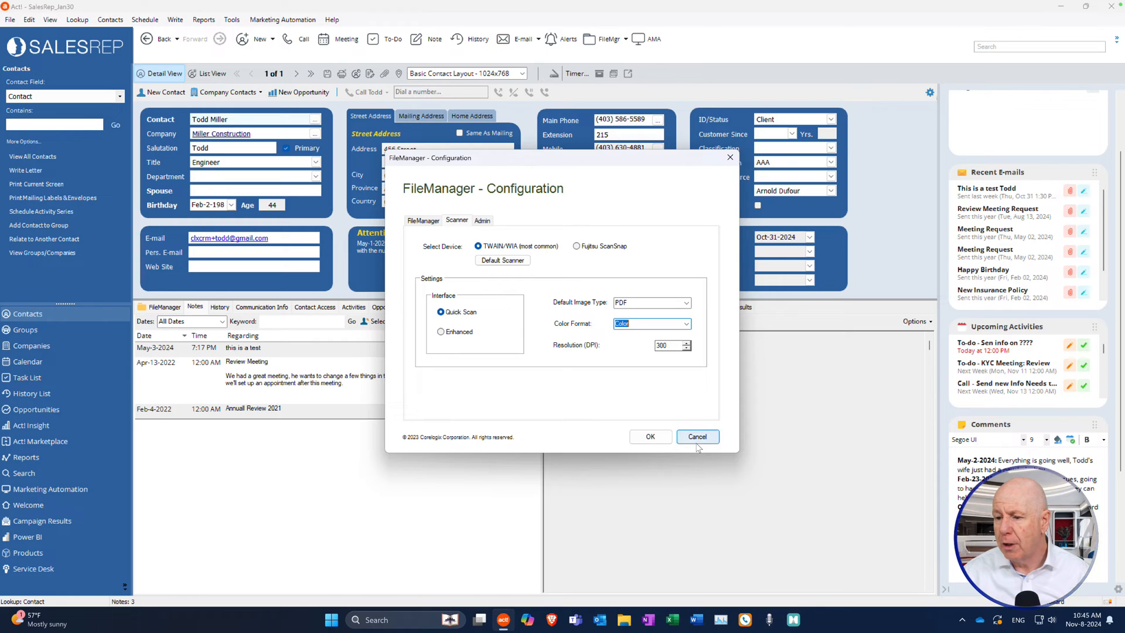
Keep the FileManager tab at position 1 and save the FileManager configuration.
left_click(424, 221)
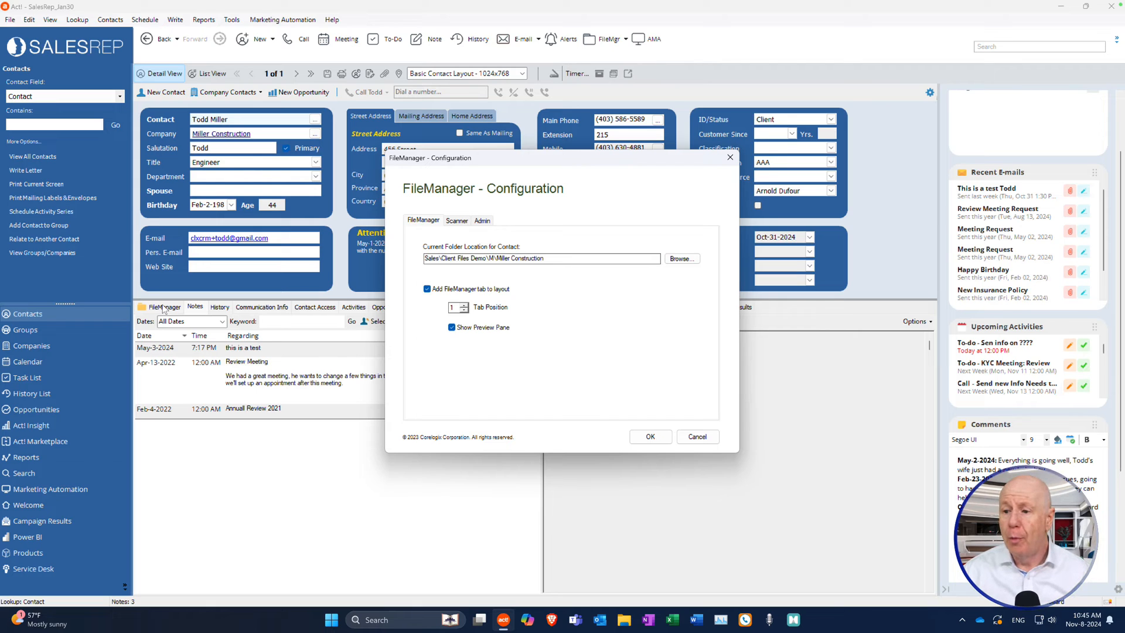
left_click(465, 305)
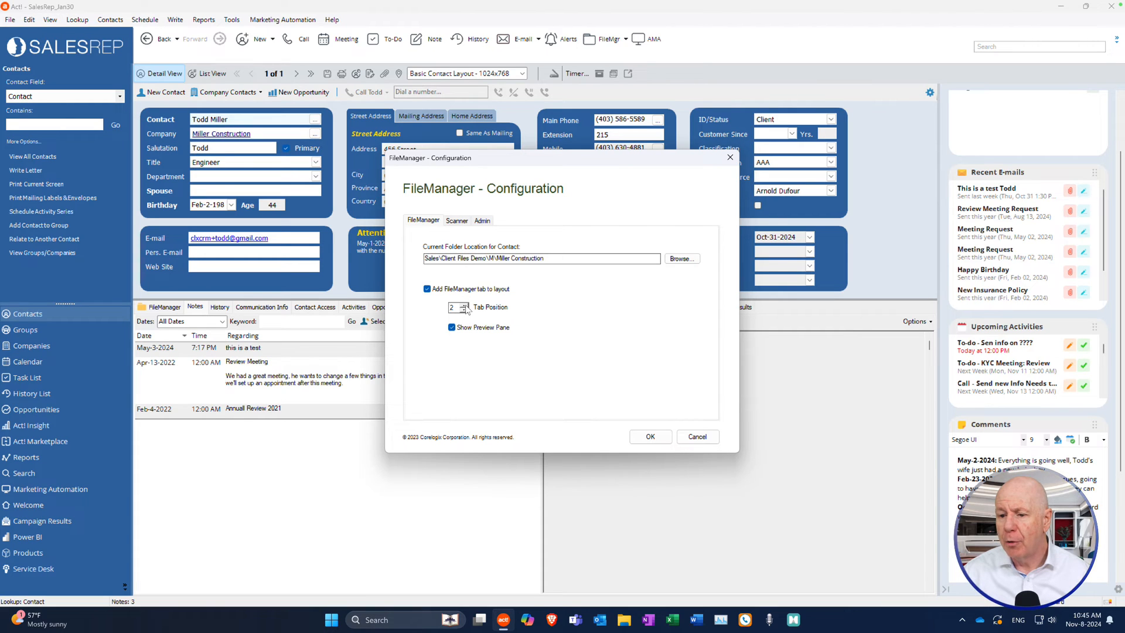
left_click(464, 310)
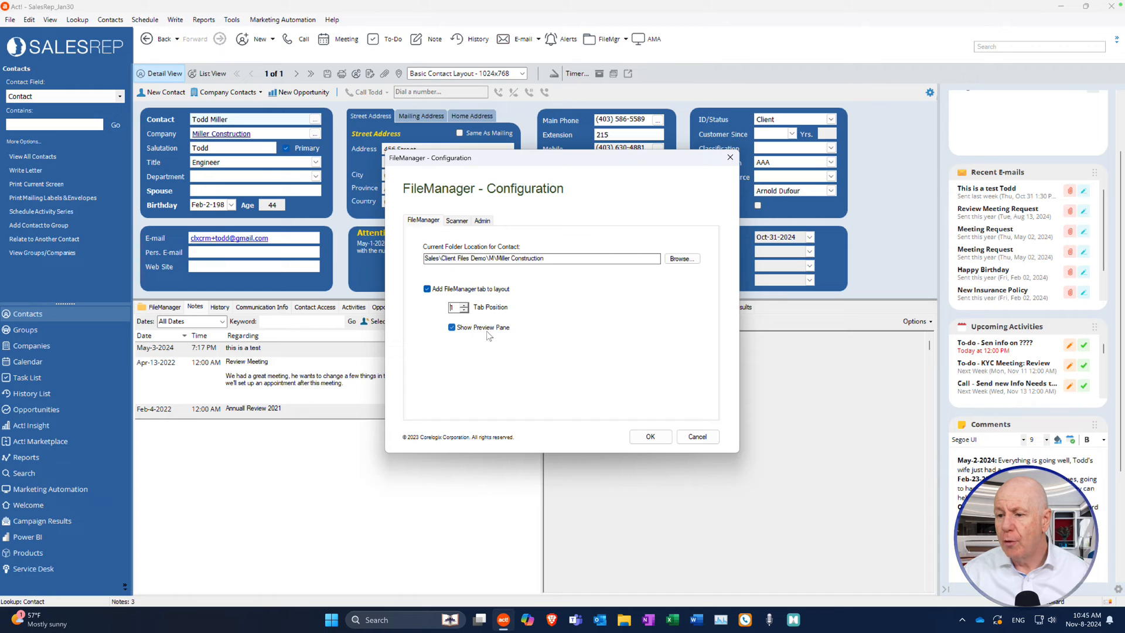
left_click_drag(651, 161, 383, 122)
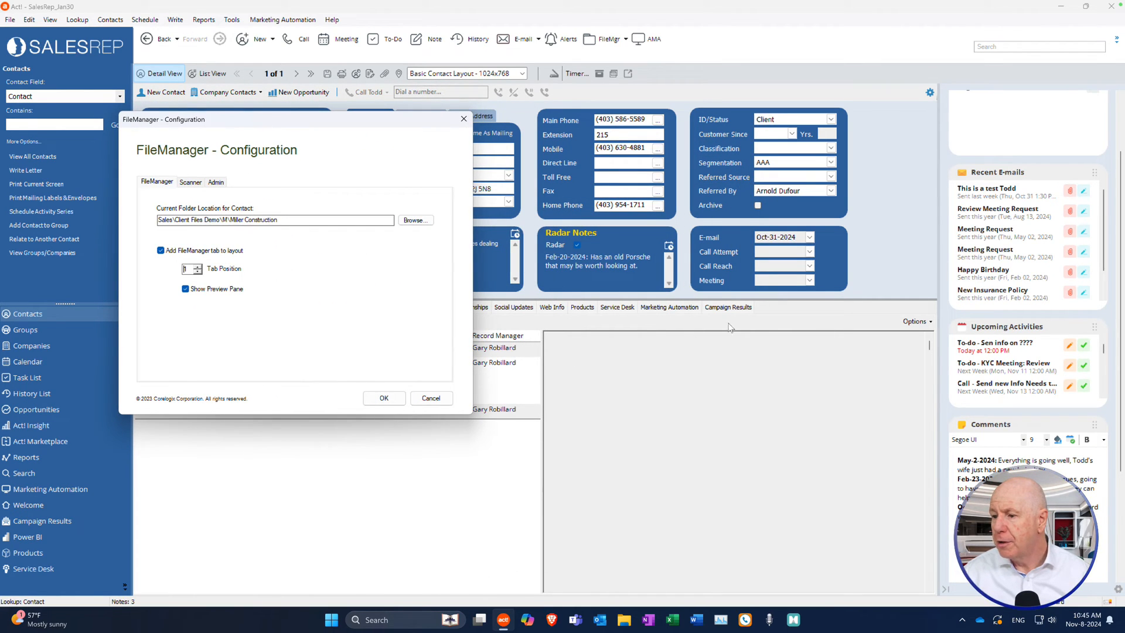
left_click_drag(314, 127, 600, 160)
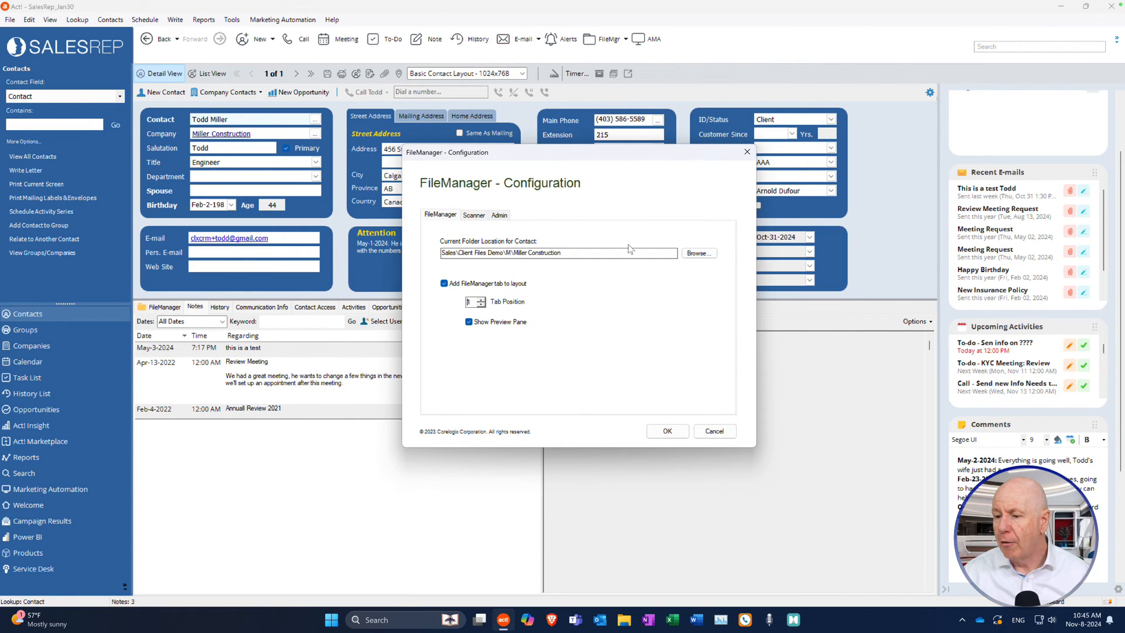
left_click(667, 431)
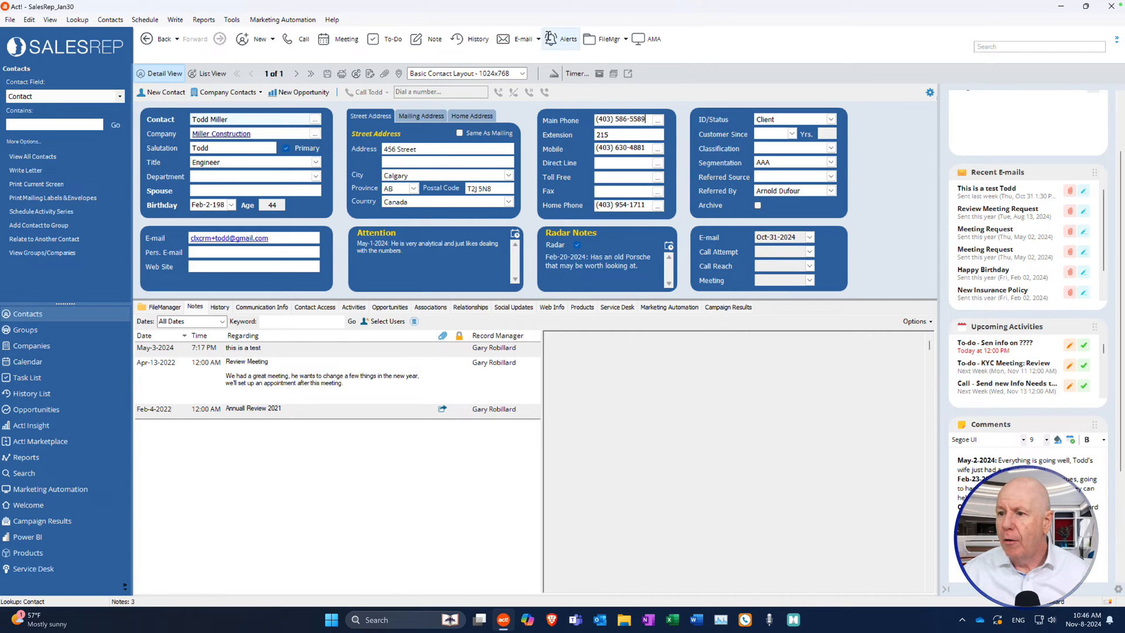
left_click(625, 39)
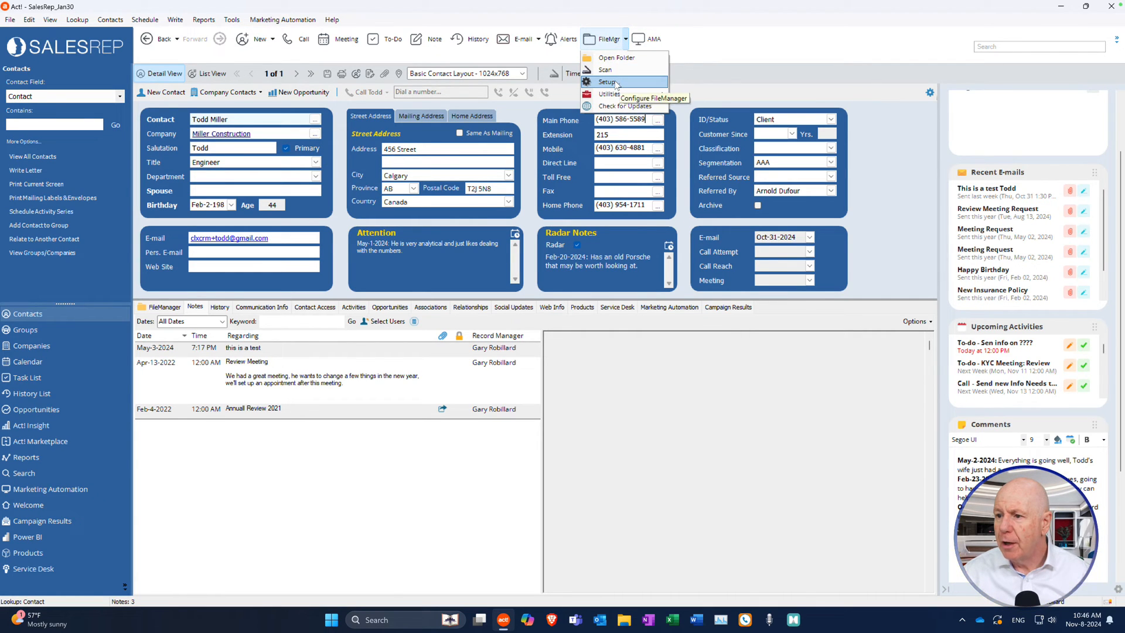
mouse_move(626, 96)
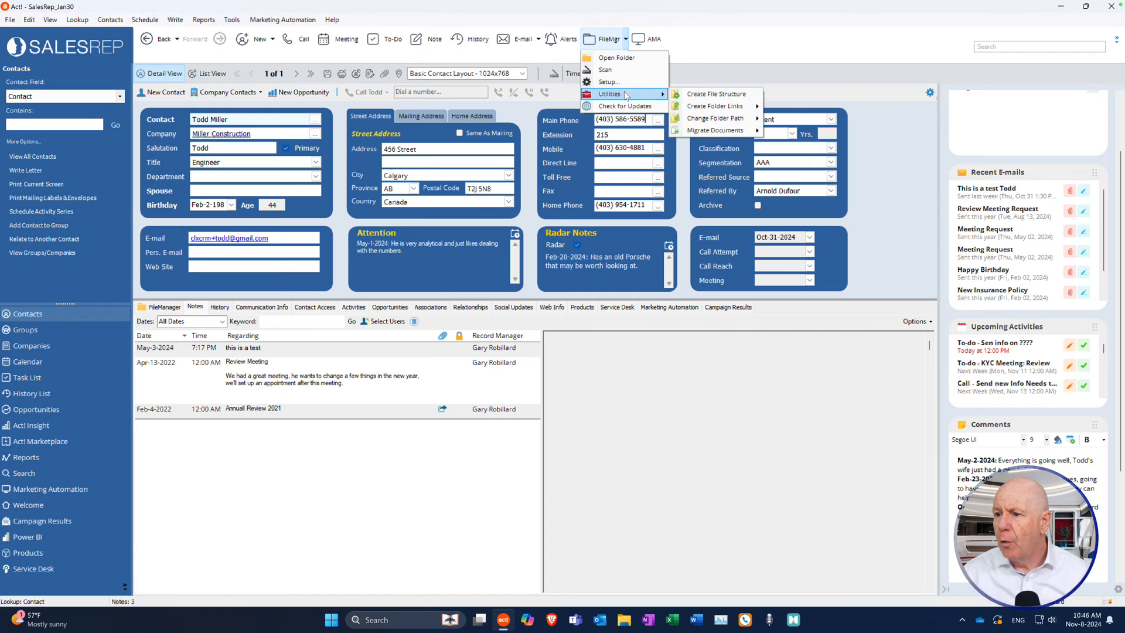
mouse_move(728, 112)
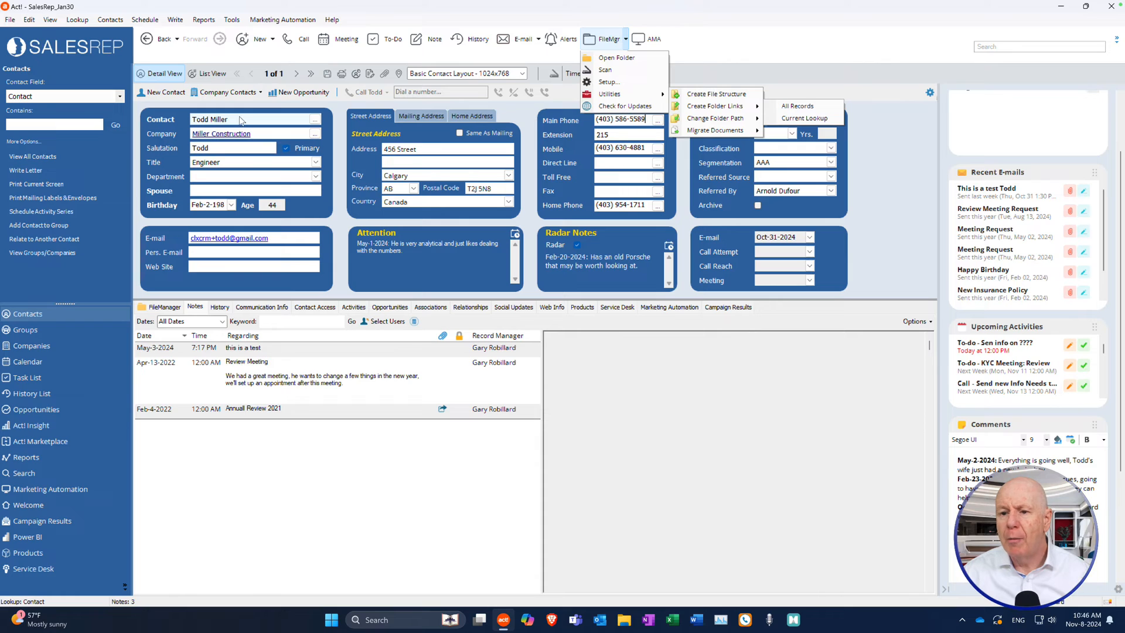
left_click(785, 77)
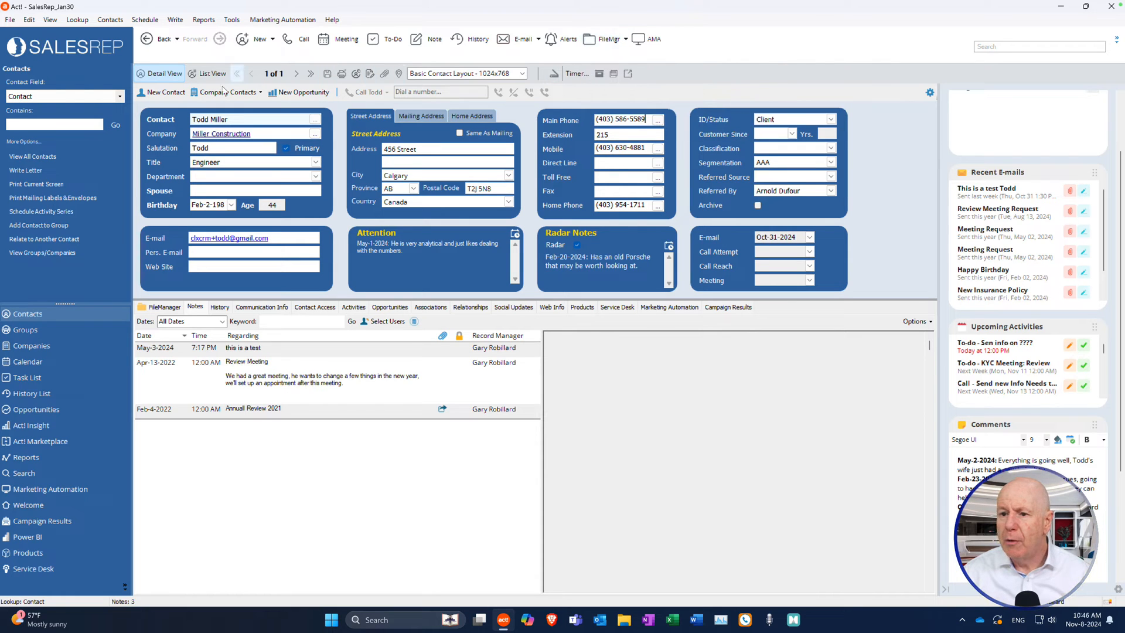
left_click(199, 76)
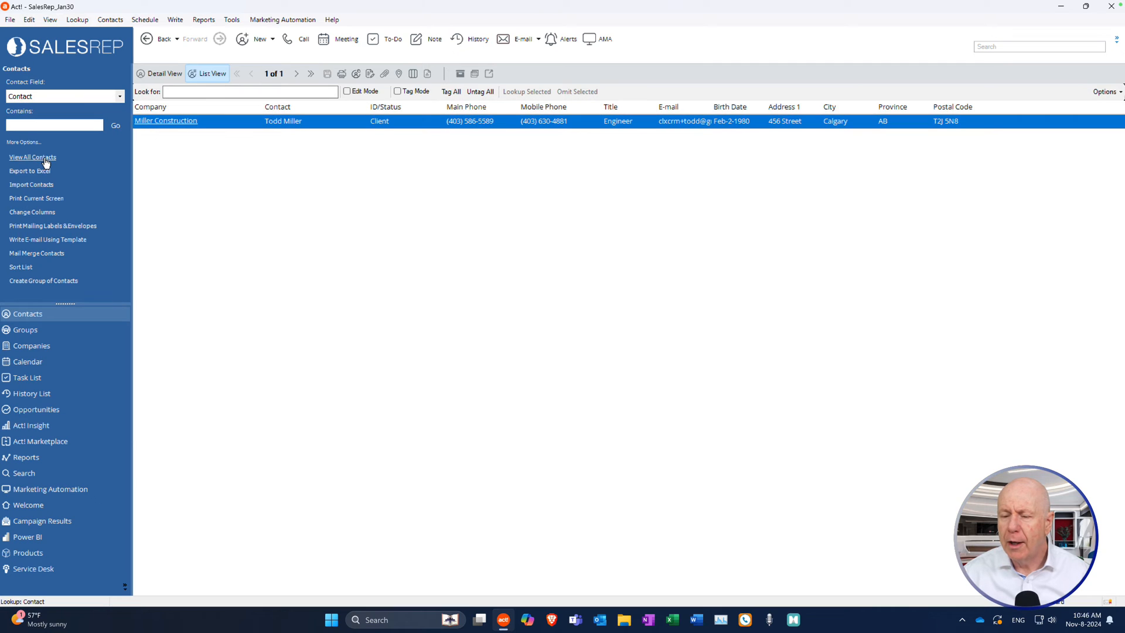
Narrow the contact list to a lookup of five selected contacts and open Manxsys Financial.
left_click(45, 158)
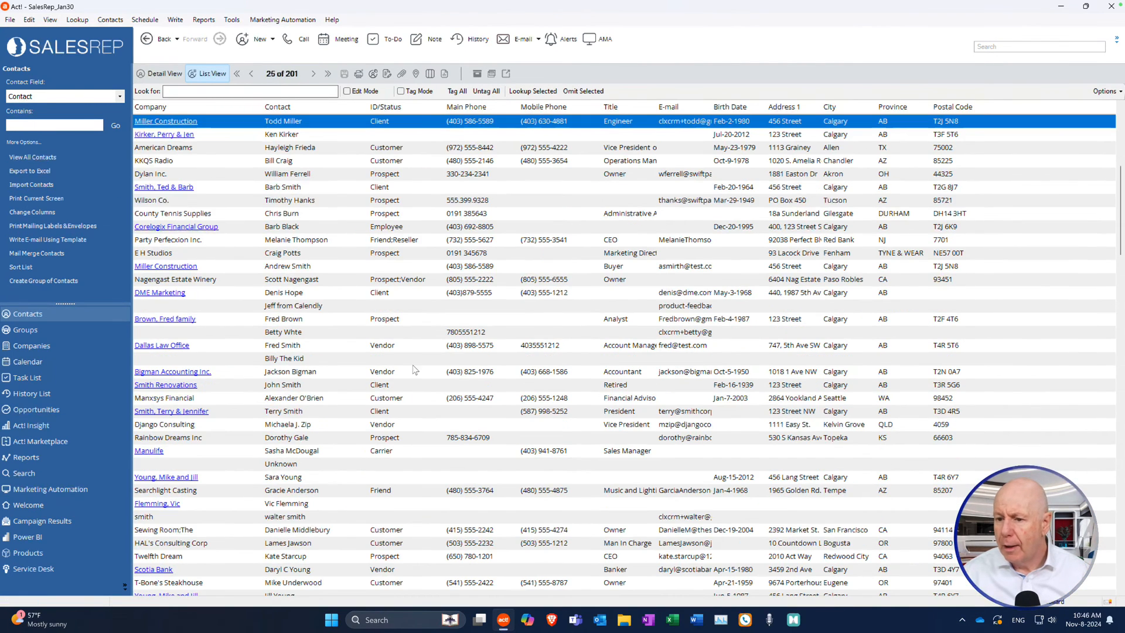
left_click_drag(413, 374, 410, 423)
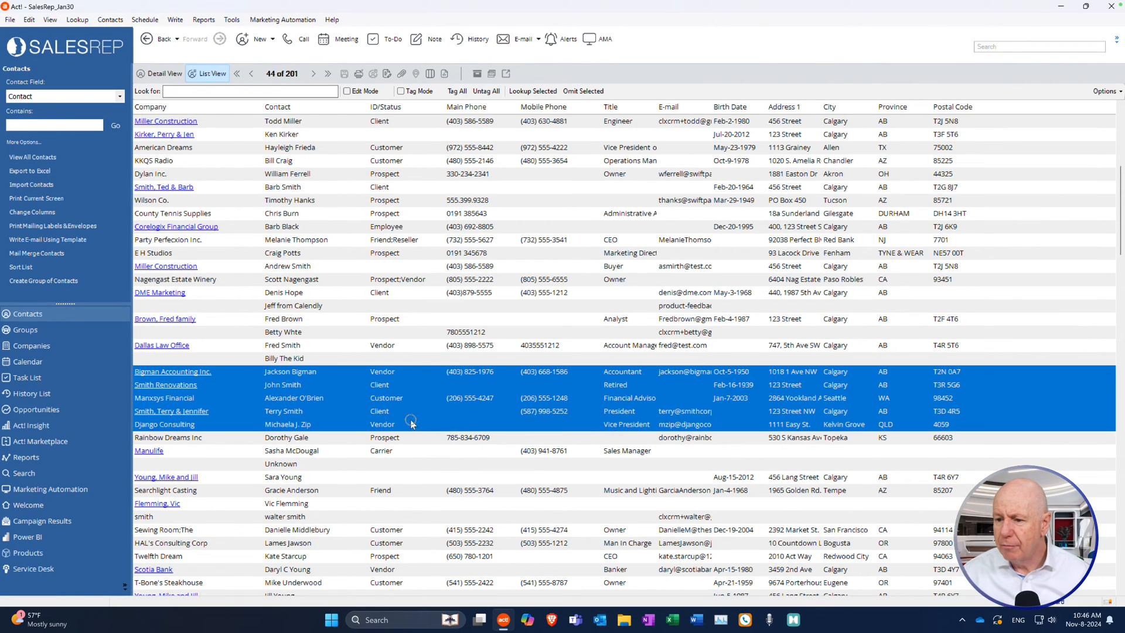
left_click(554, 98)
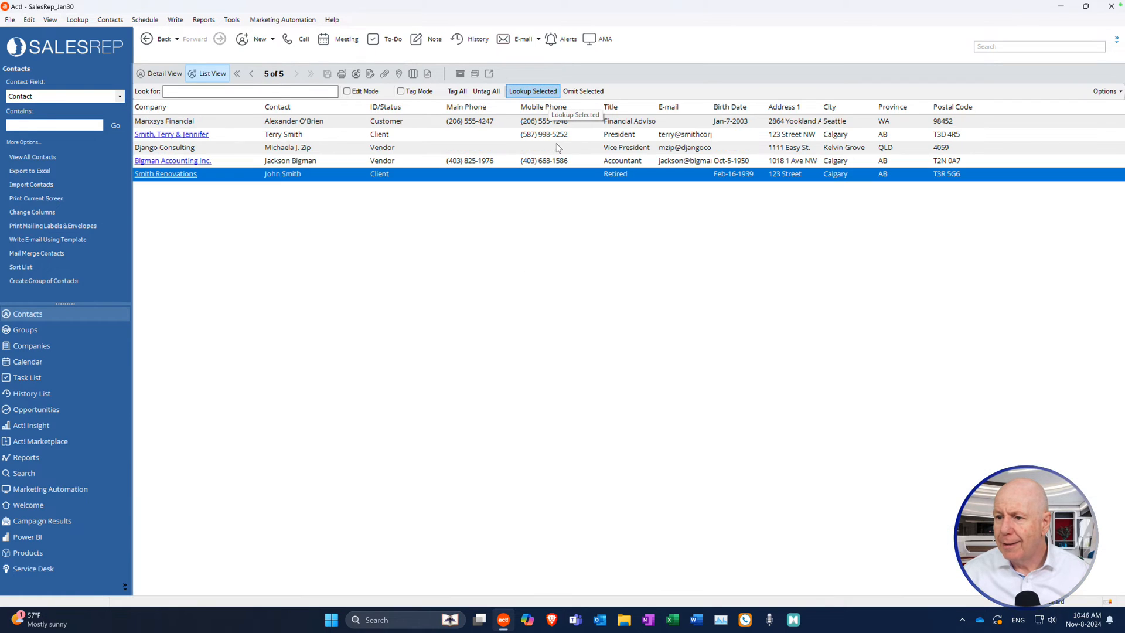
double_click(396, 121)
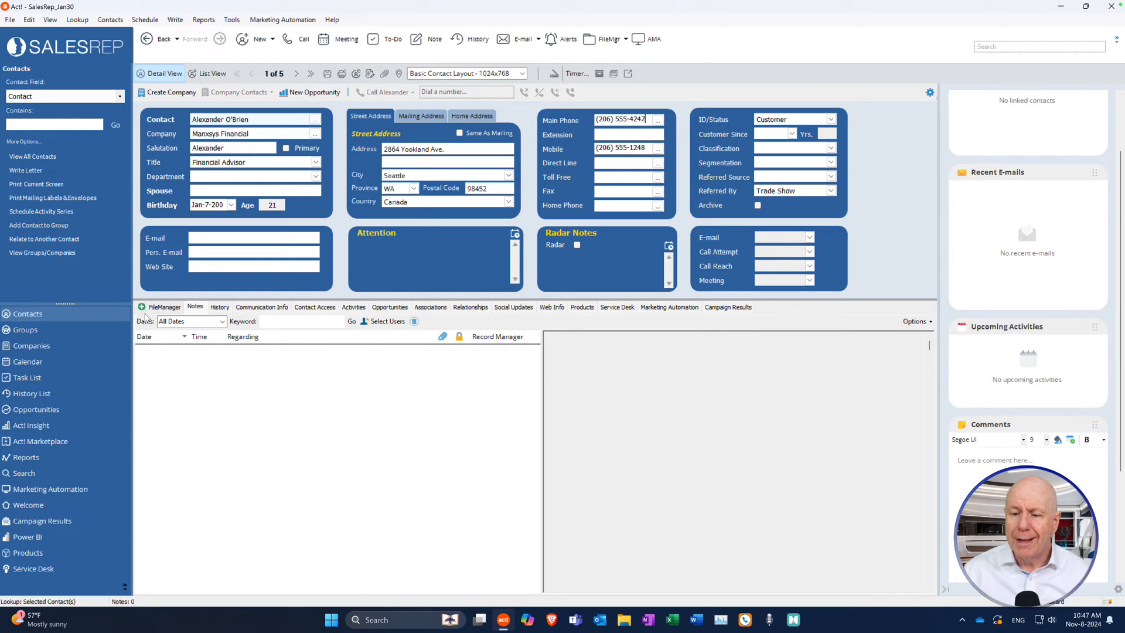
Step forward to contact 5 of 5, then back to Django Consulting at 3 of 5.
left_click(297, 75)
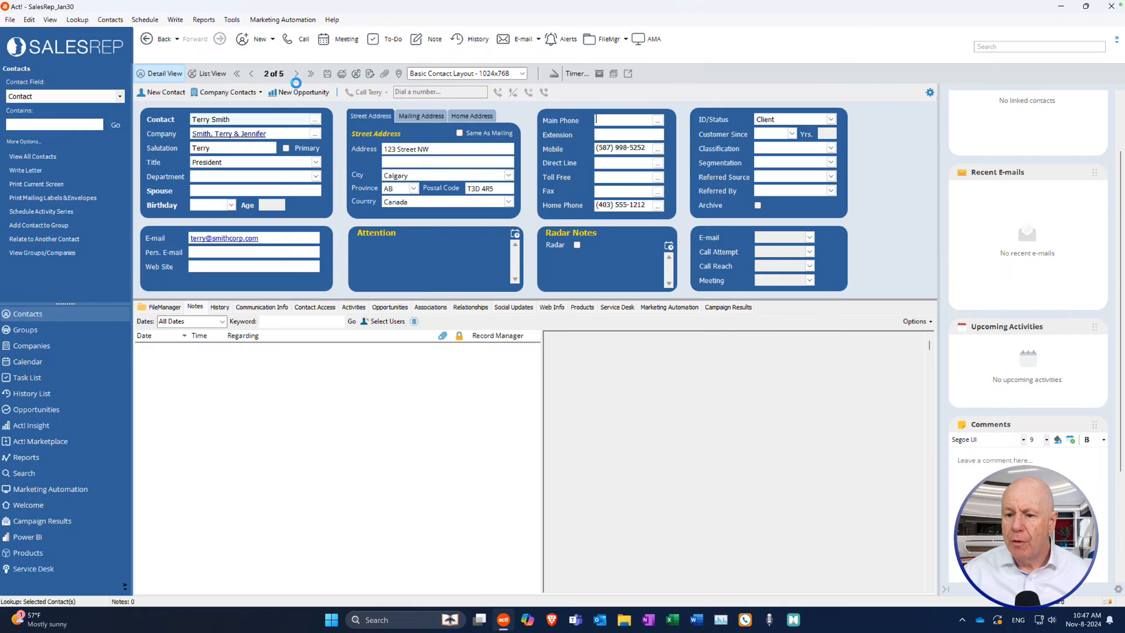
left_click(297, 75)
left_click(297, 75)
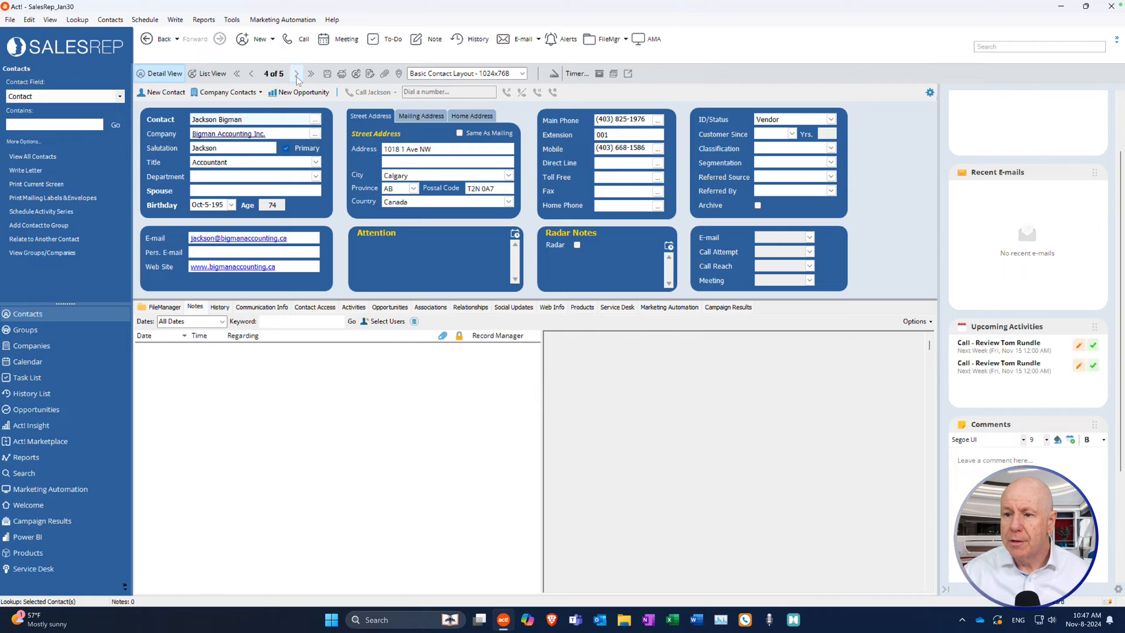
left_click(297, 75)
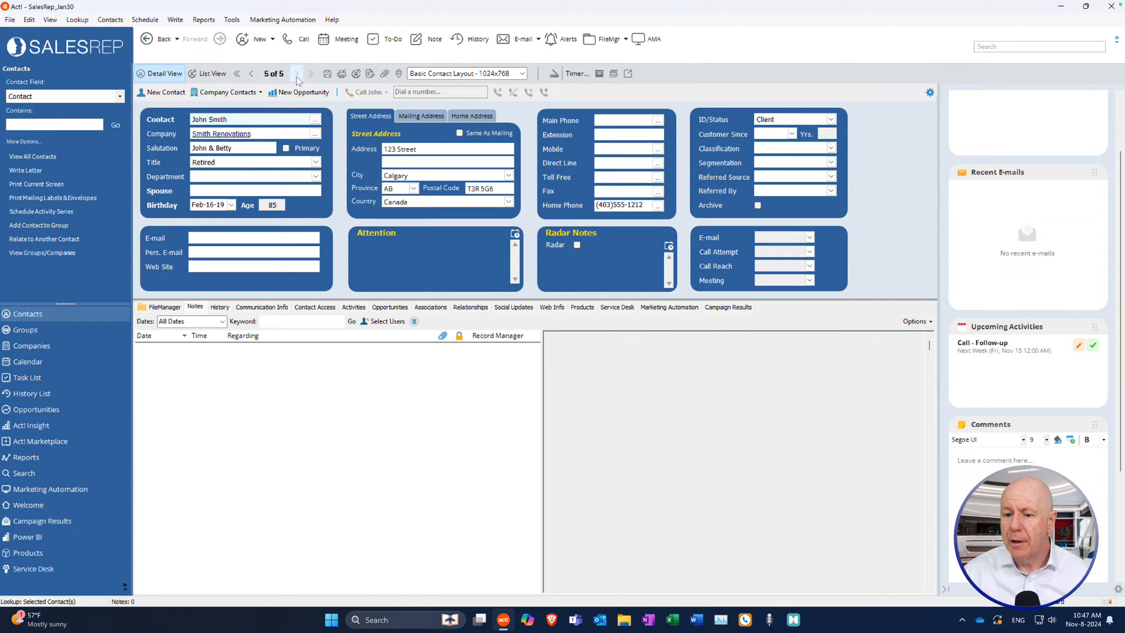
left_click(251, 74)
left_click(251, 74)
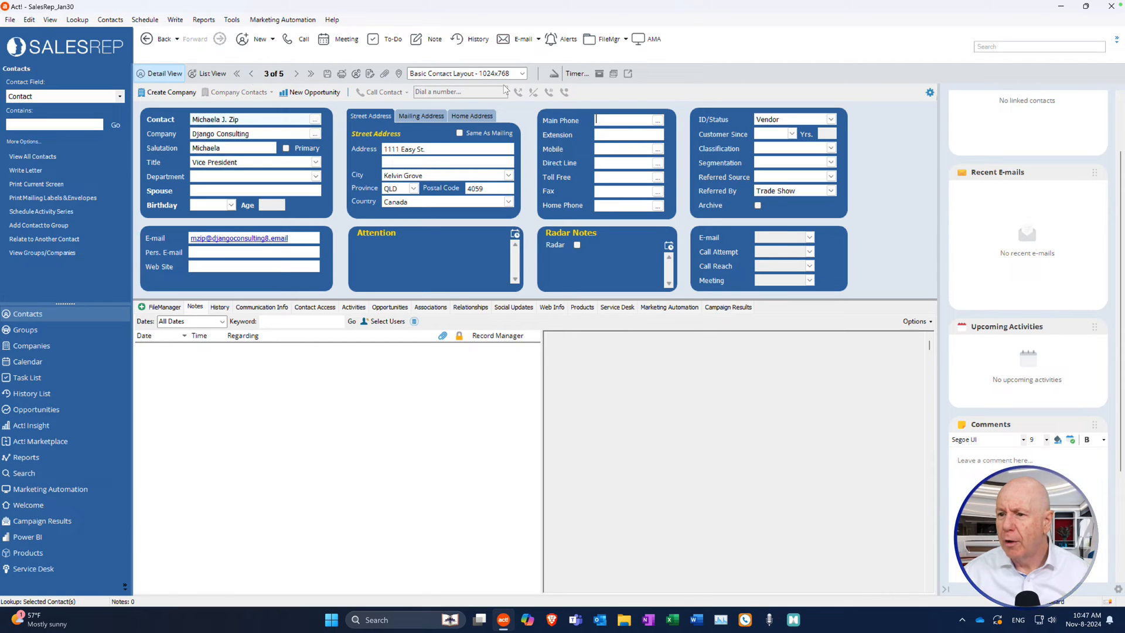
Create FileManager folder links for the current lookup via FileMgr > Utilities > Create Folder Links.
left_click(626, 40)
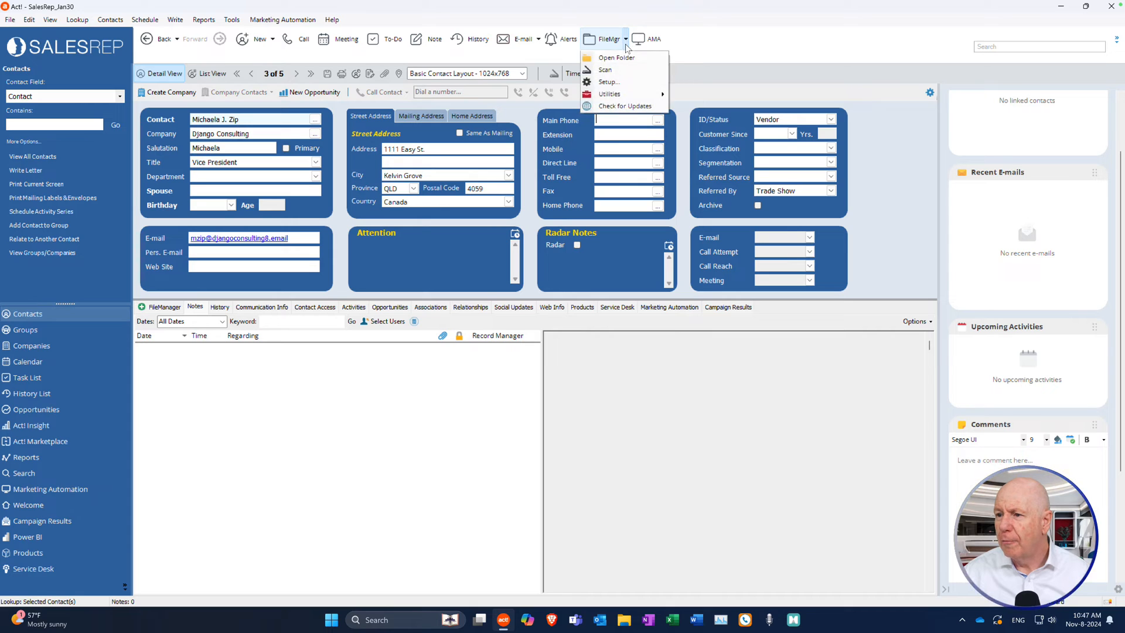
mouse_move(630, 95)
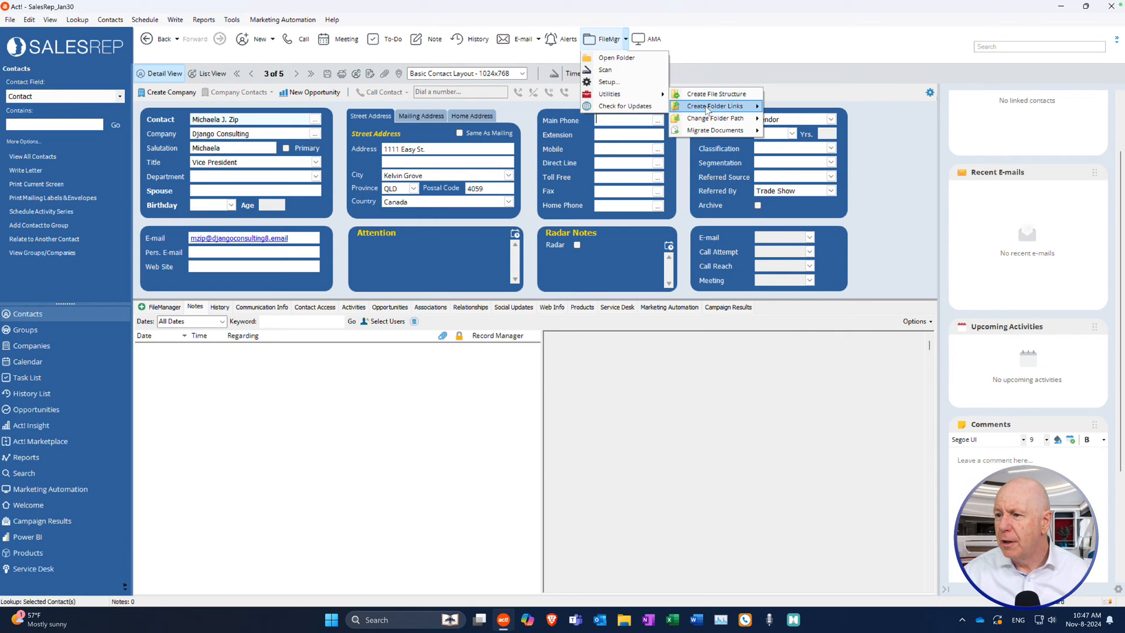
mouse_move(707, 110)
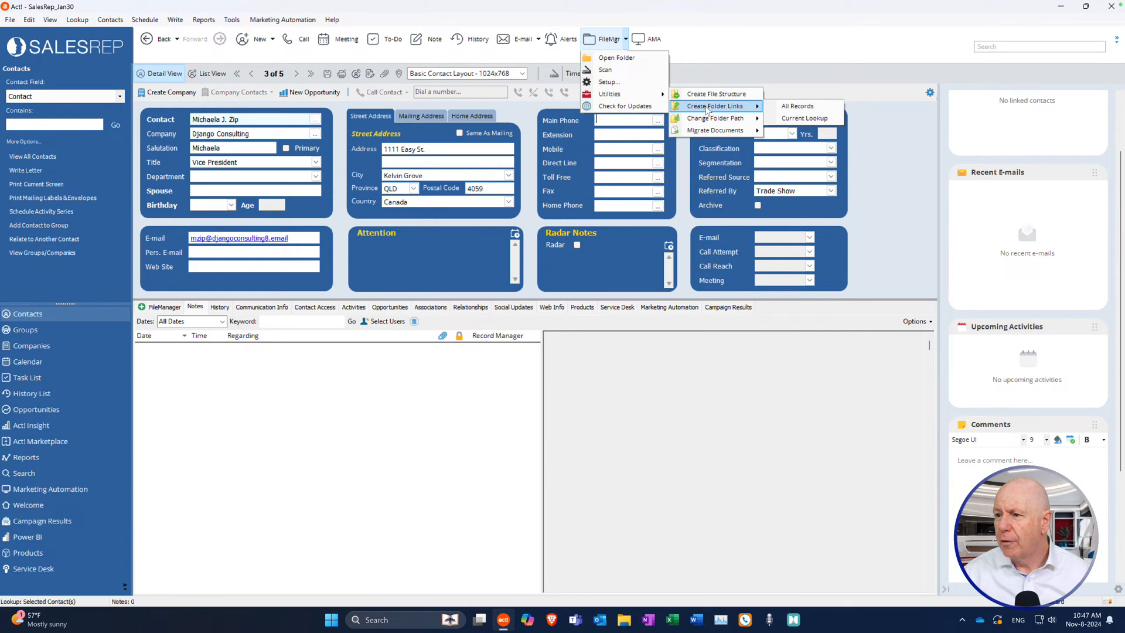
left_click(791, 118)
left_click(609, 352)
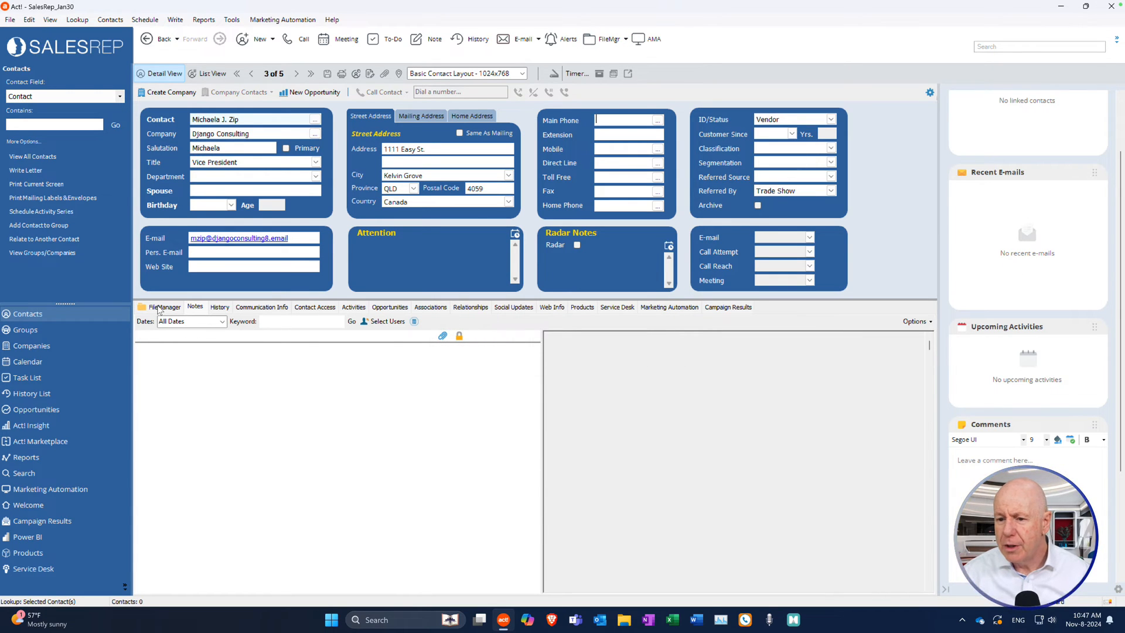
left_click(639, 350)
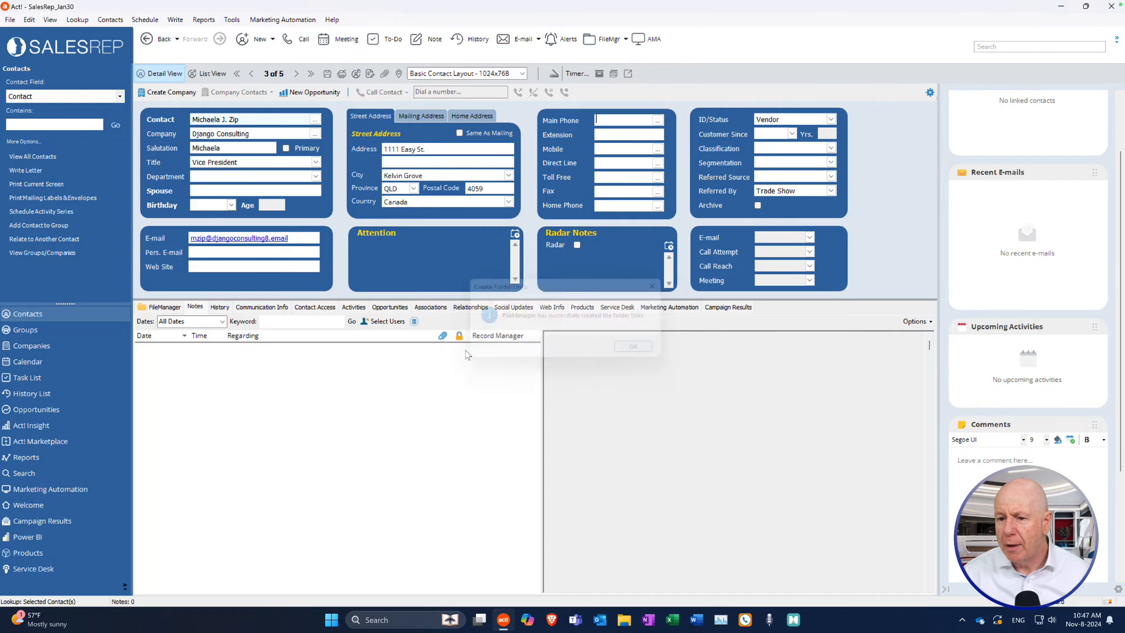
View Django Consulting's Service folder in FileManager, then return to its main folder.
left_click(147, 312)
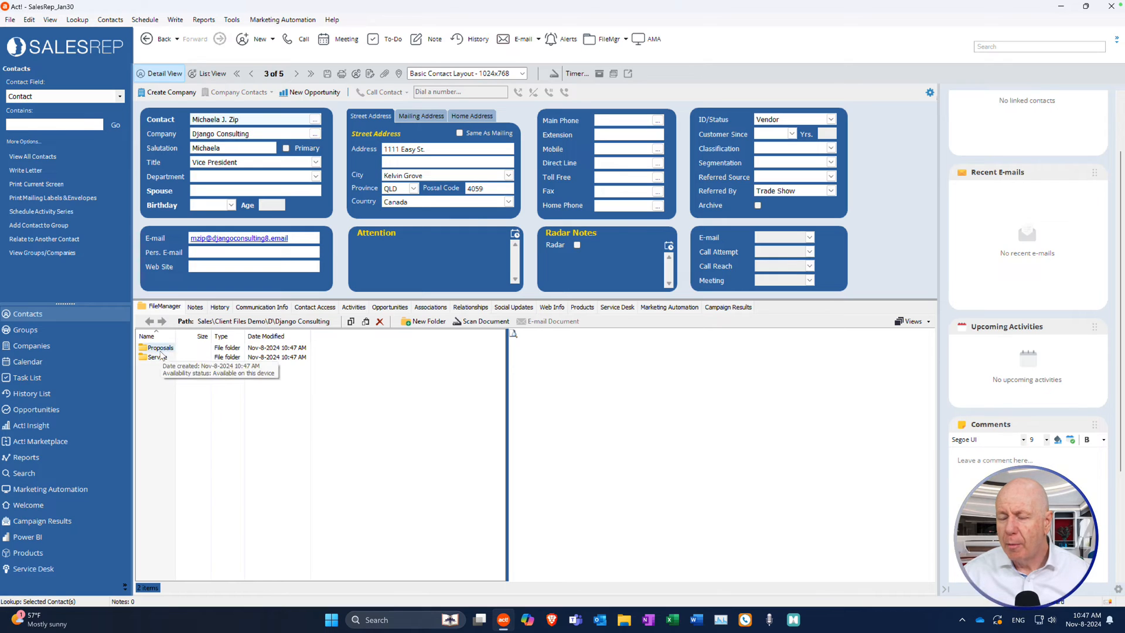
double_click(155, 357)
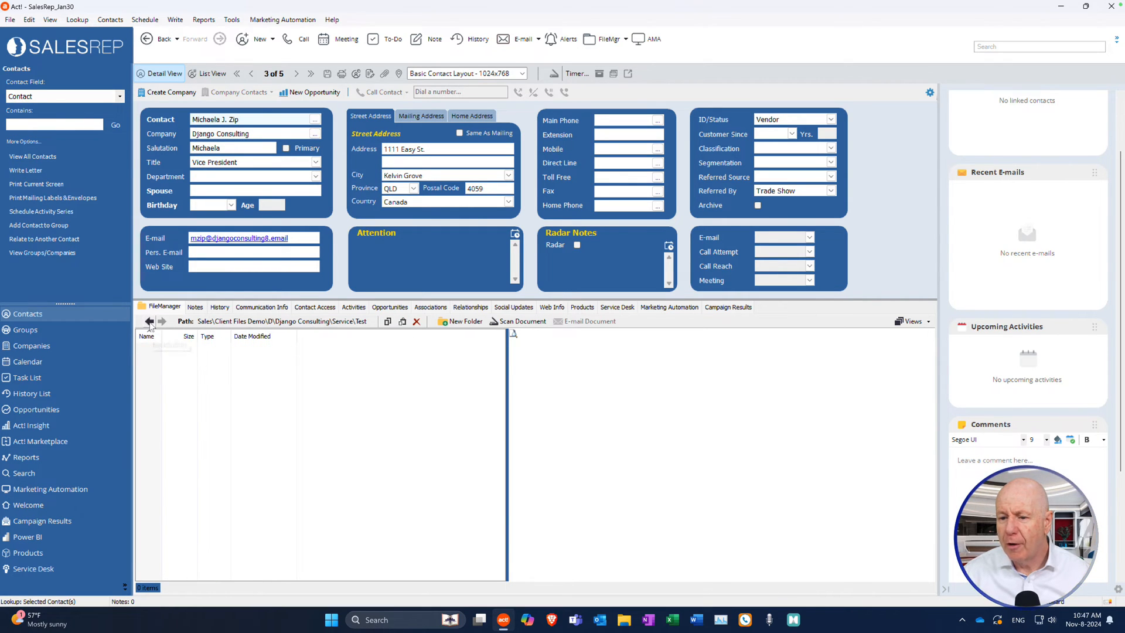
left_click(150, 322)
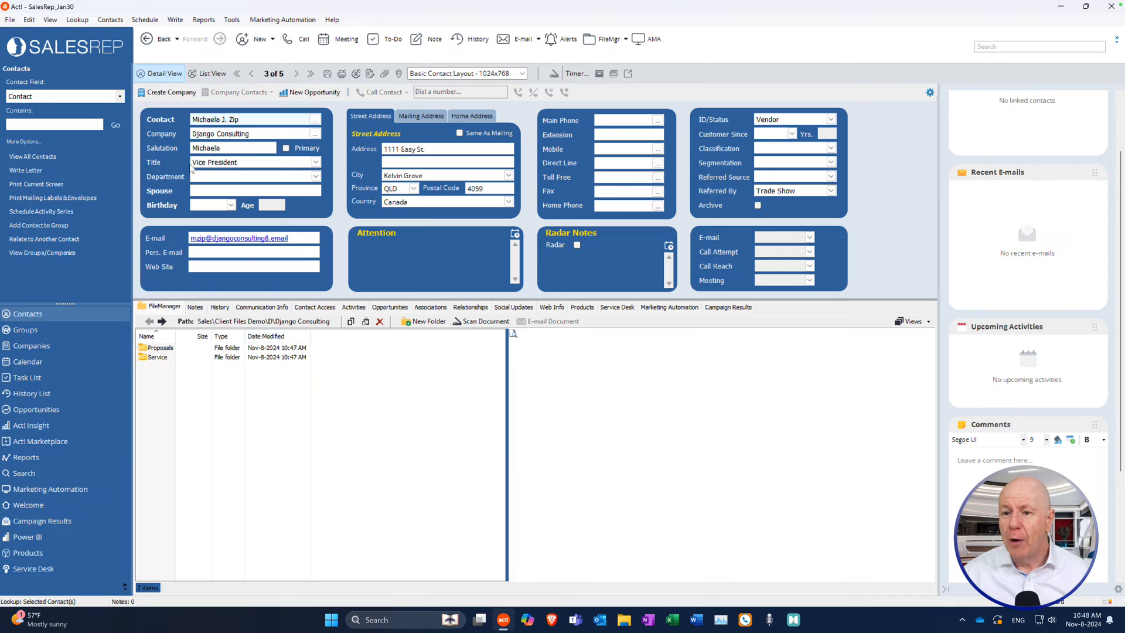
left_click(253, 42)
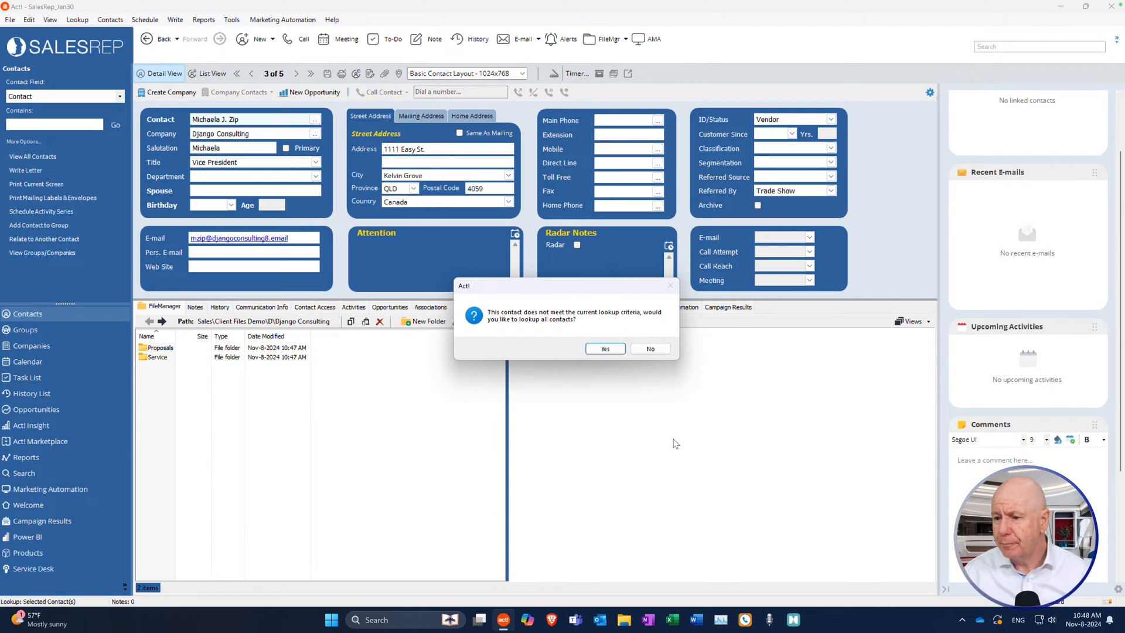
Look up all contacts and add a new contact, entering the contact's name and company CLX Inc.
left_click(613, 348)
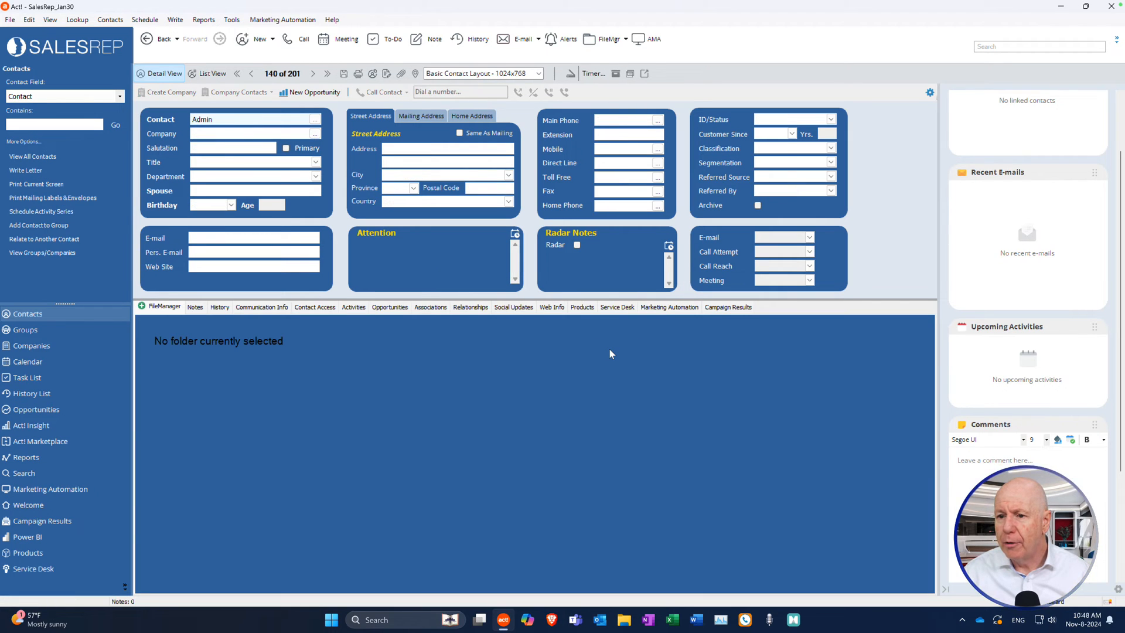
key("Insert")
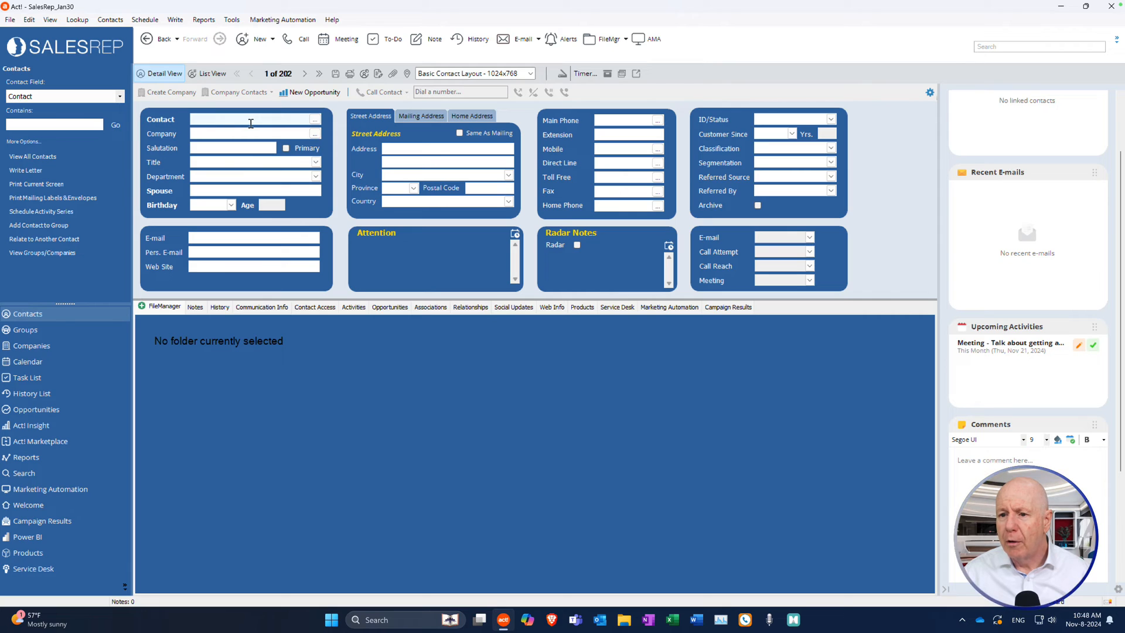
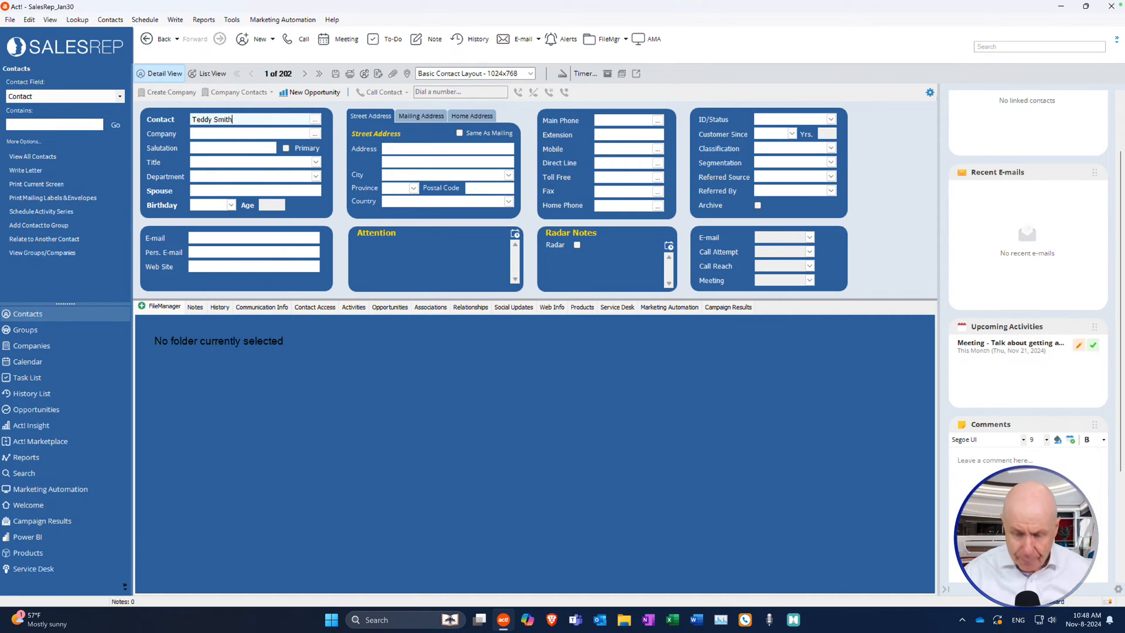
left_click(231, 135)
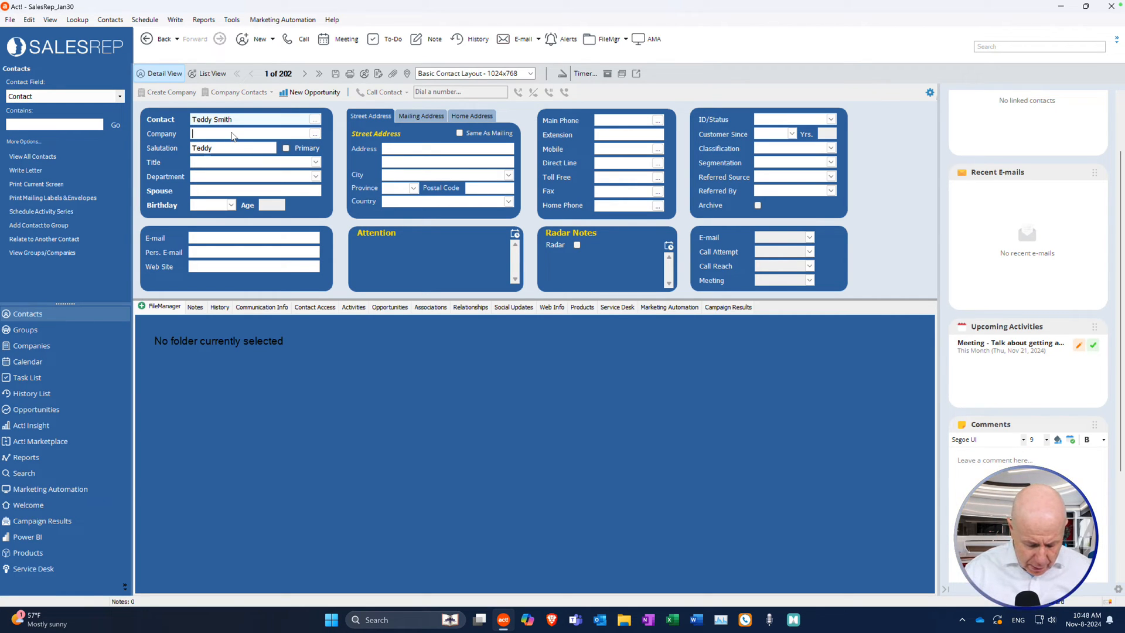
type("CLX")
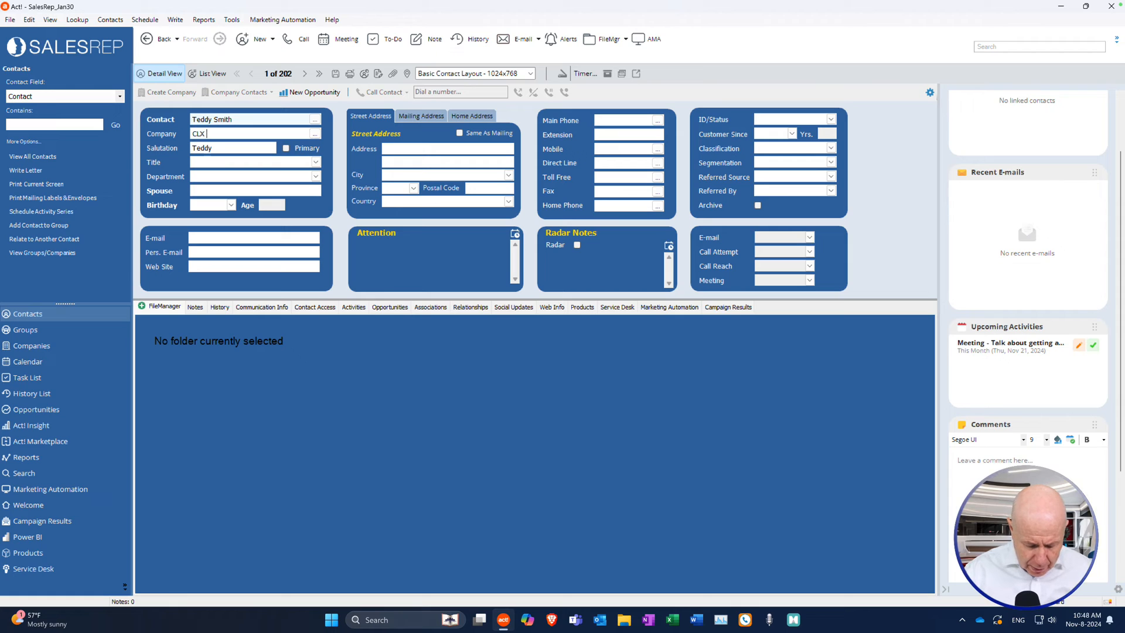
type(" Inc")
left_click(216, 166)
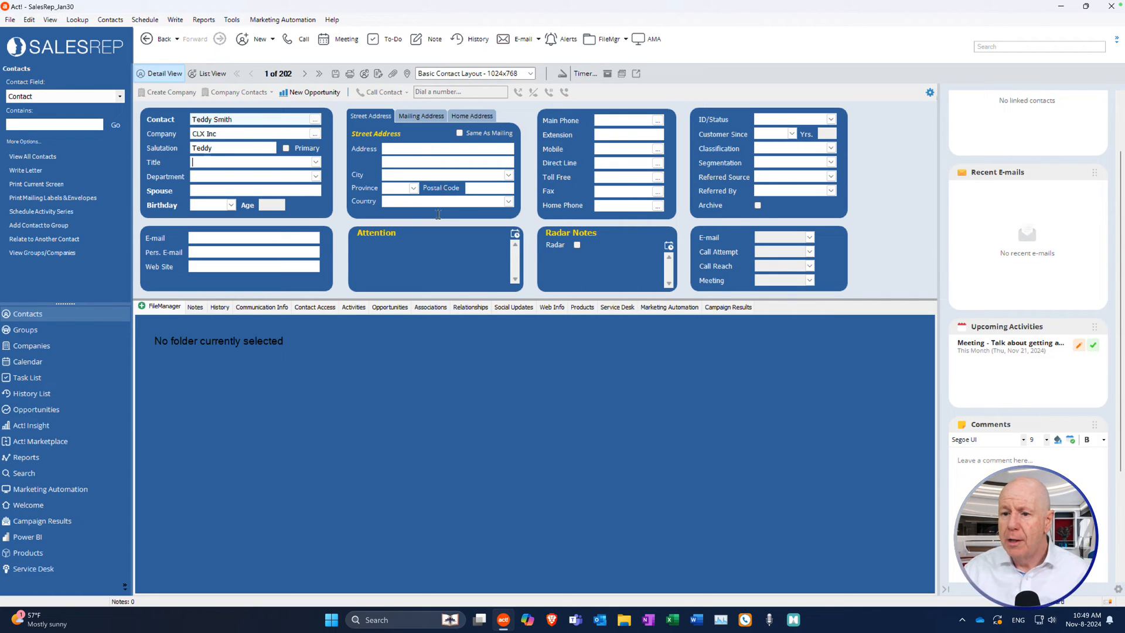
Save the new CLX Inc contact and create its FileManager folder with the FileMgr button.
left_click(336, 74)
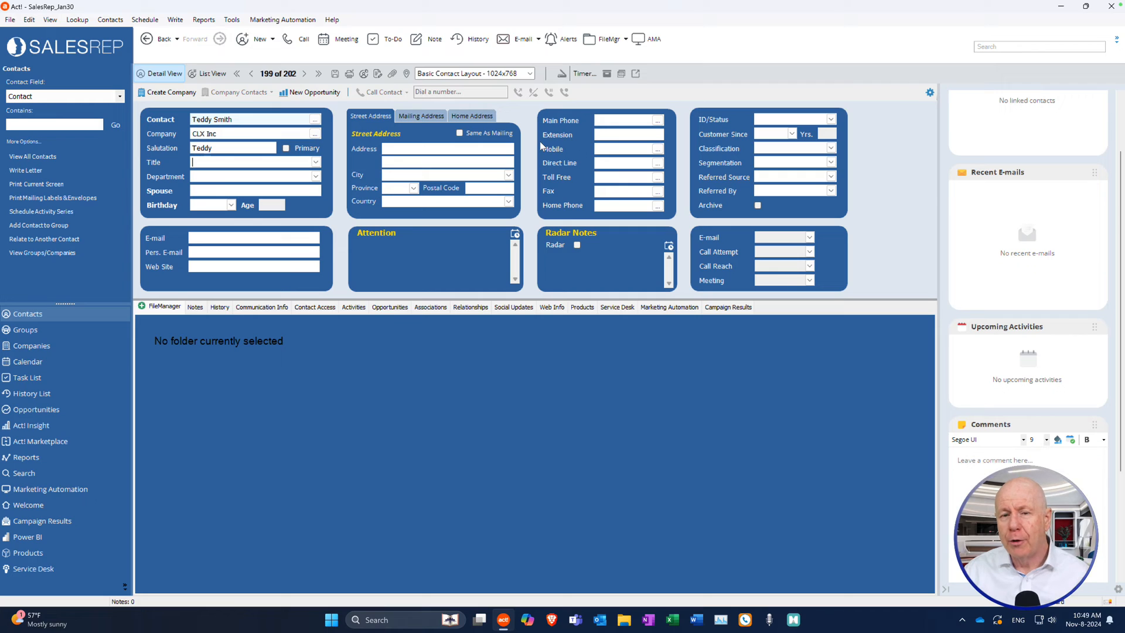
left_click(299, 159)
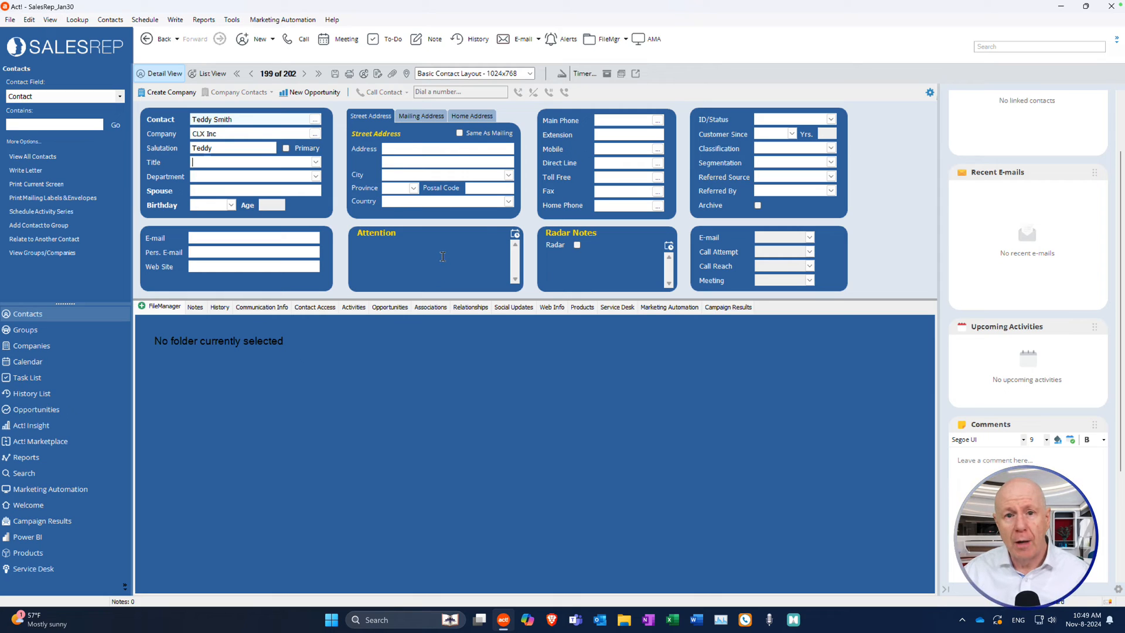
left_click(608, 44)
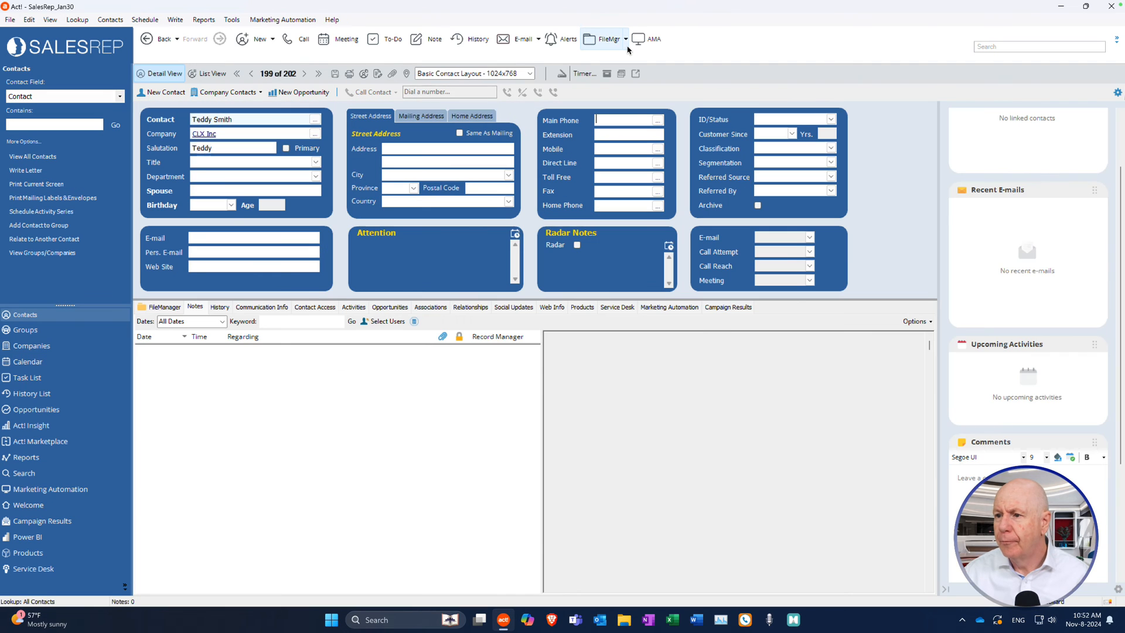
left_click(627, 41)
mouse_move(625, 95)
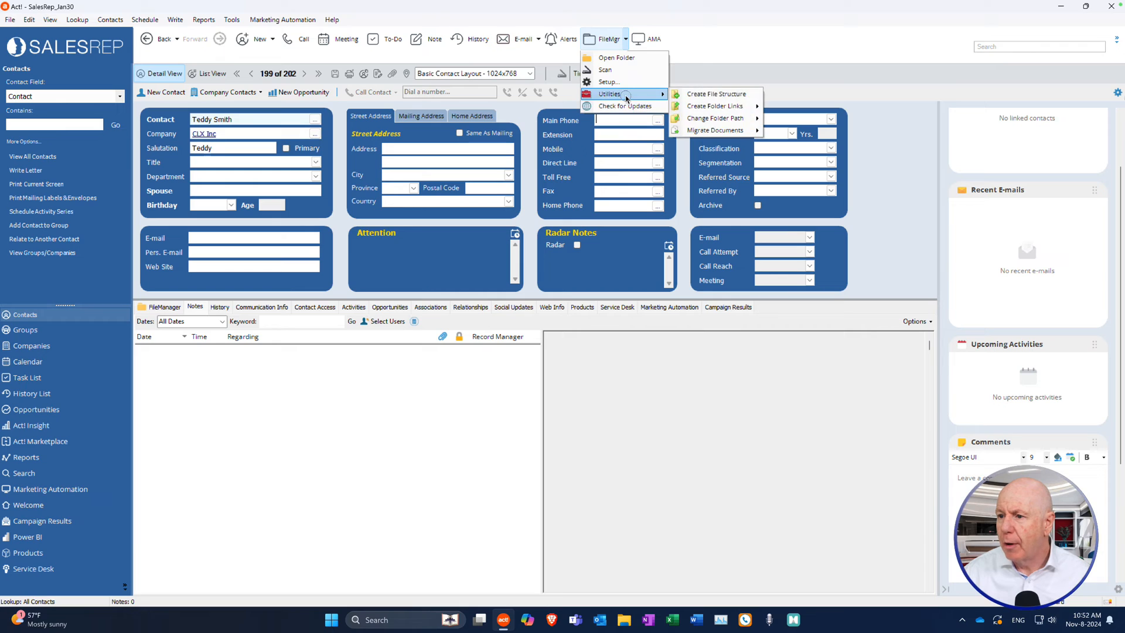
mouse_move(719, 111)
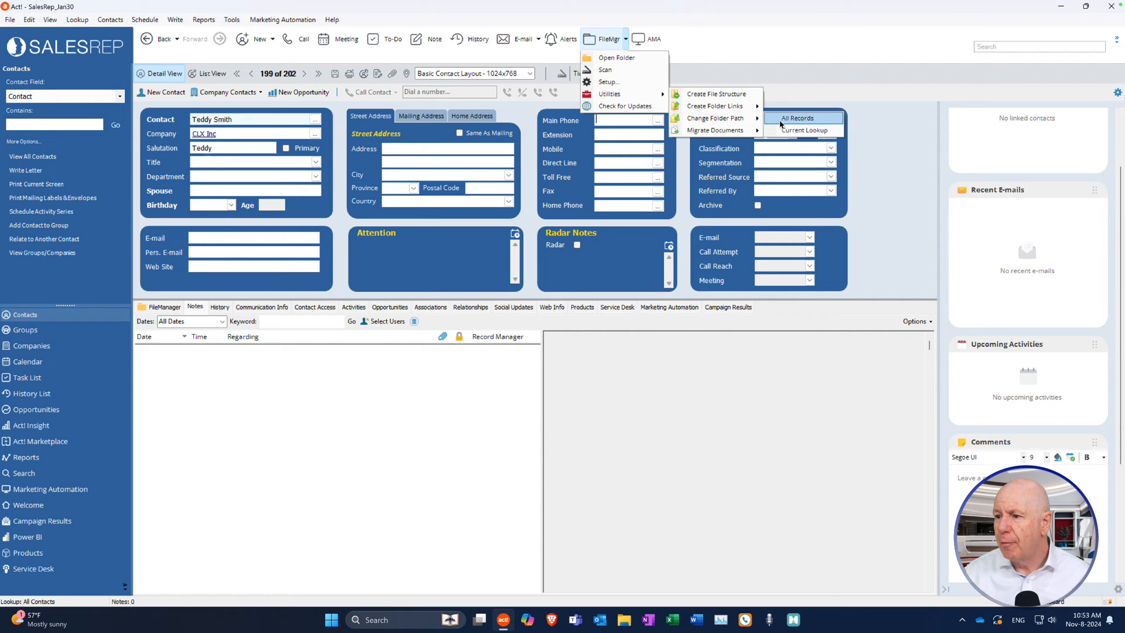
left_click(789, 130)
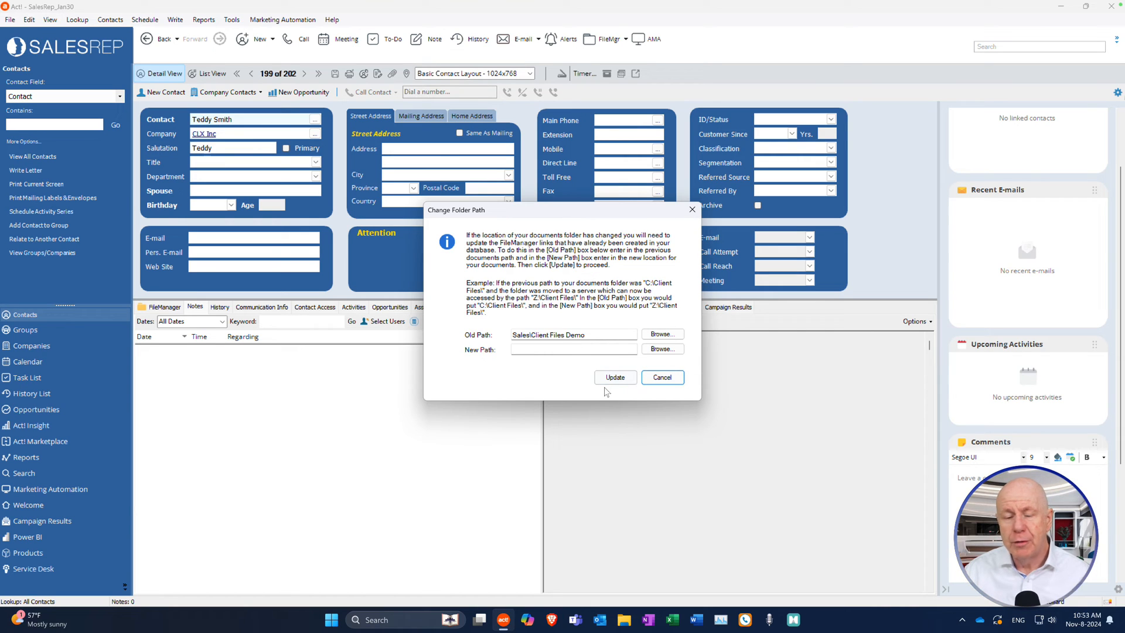
left_click(674, 380)
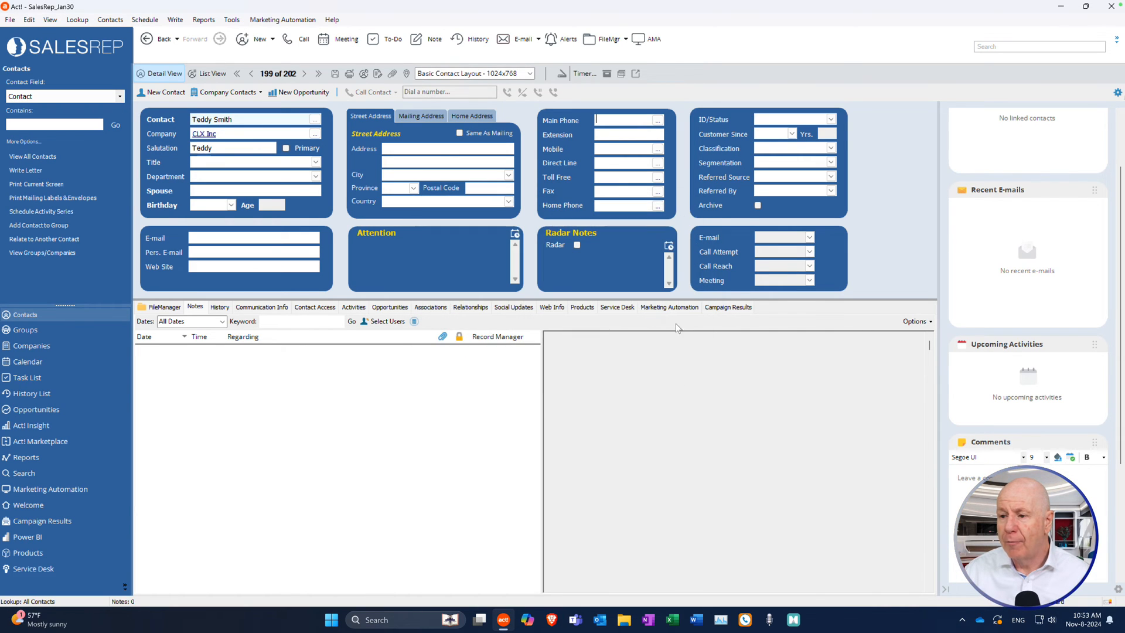
Open FileMgr > Utilities > Migrate Documents and dismiss it without running a migration.
left_click(626, 40)
left_click(626, 40)
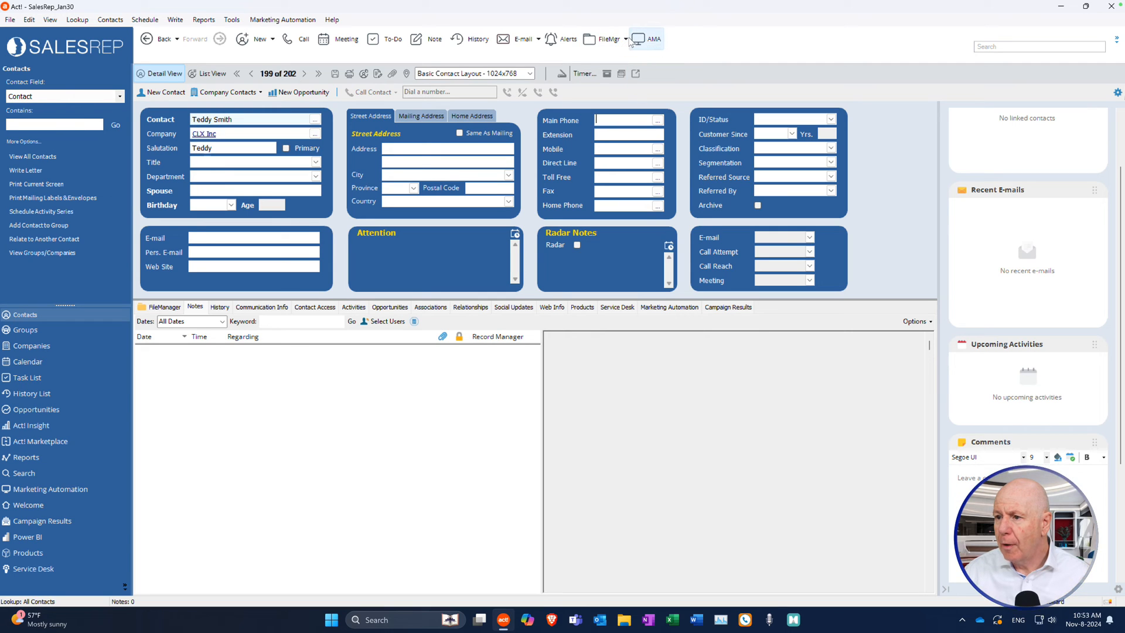
left_click(626, 39)
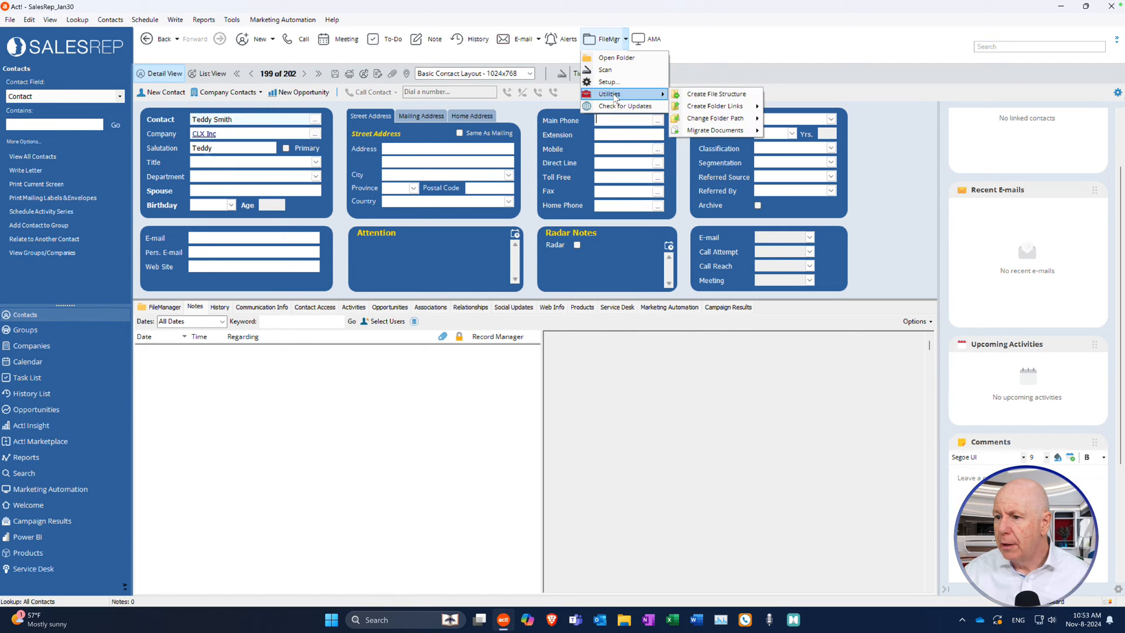
mouse_move(718, 130)
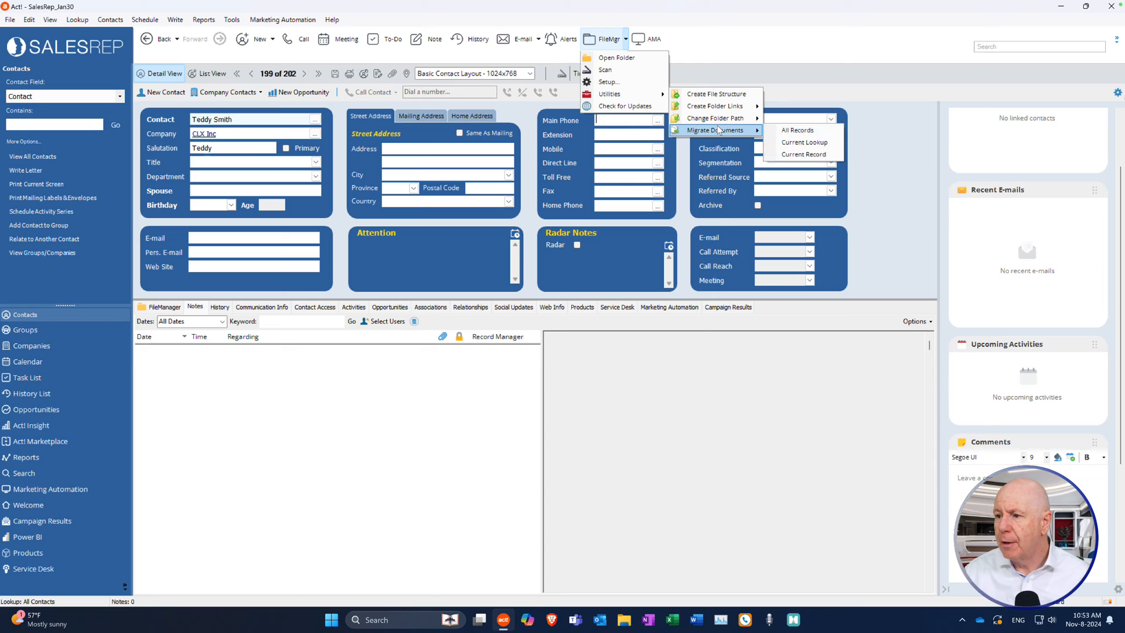
left_click(280, 395)
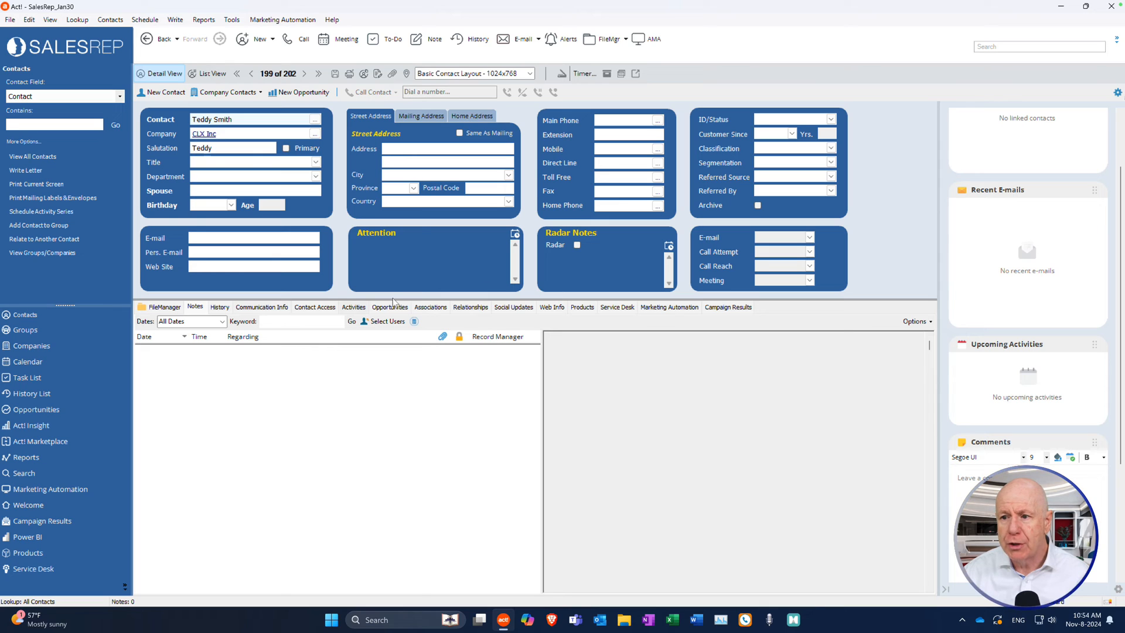
Migrate the current lookup's attached documents into their FileManager folders and acknowledge the results.
left_click(171, 307)
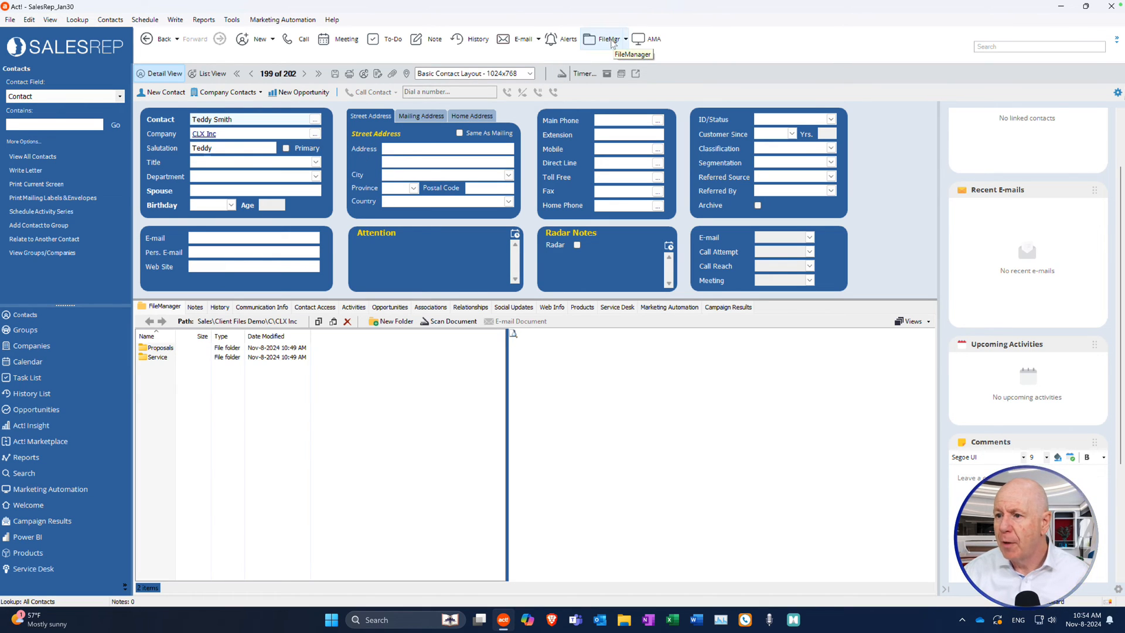
left_click(626, 39)
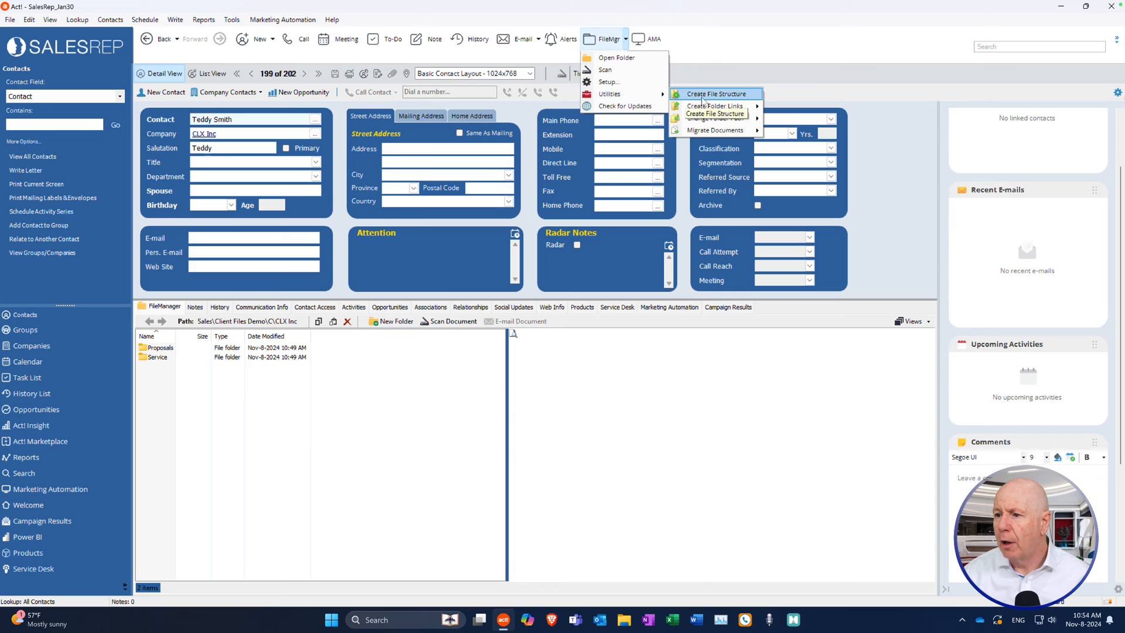
mouse_move(713, 132)
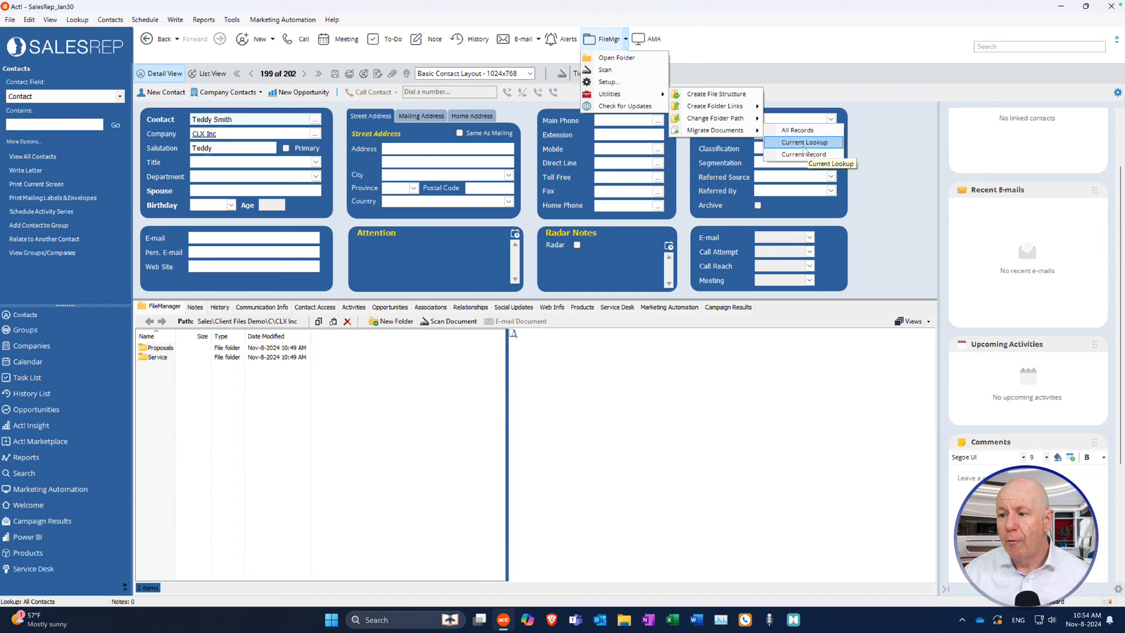
left_click(804, 145)
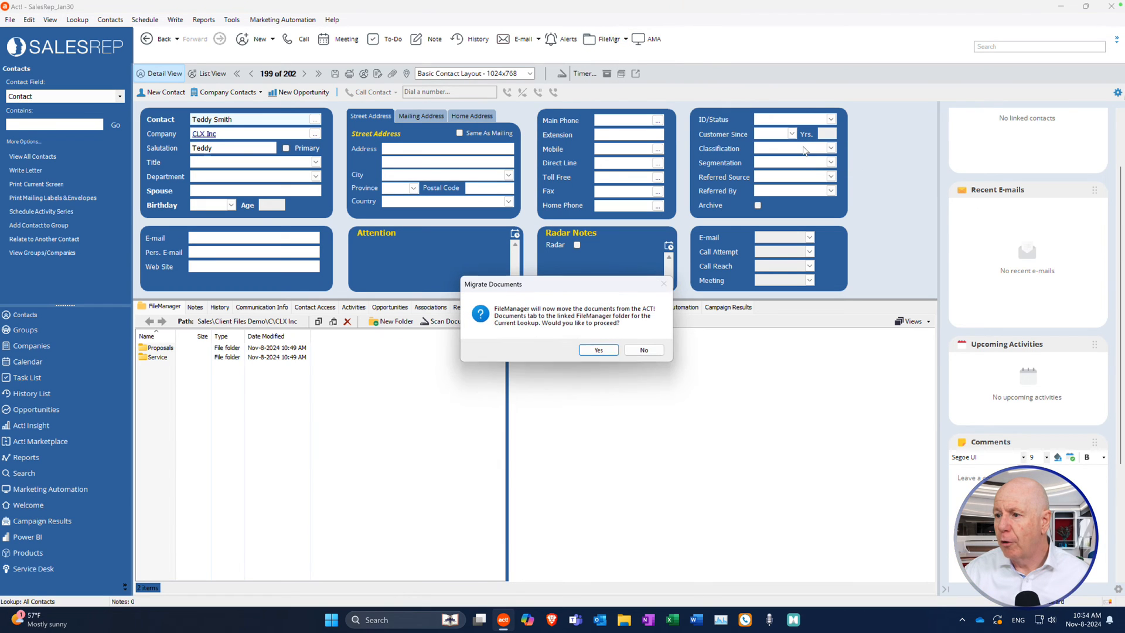
left_click(598, 350)
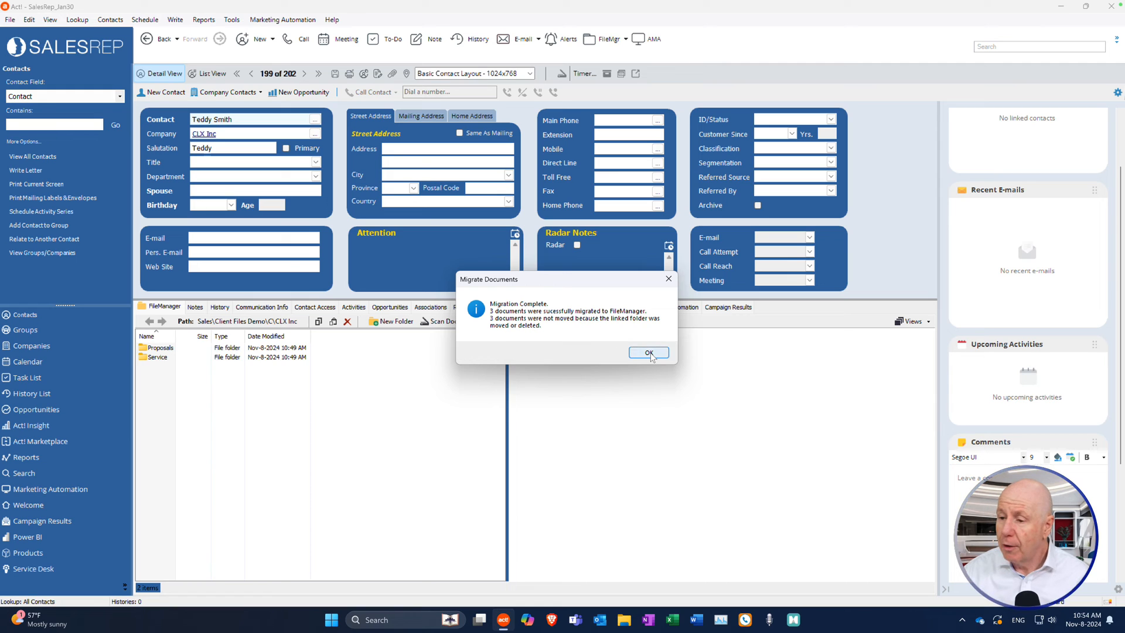
left_click(649, 353)
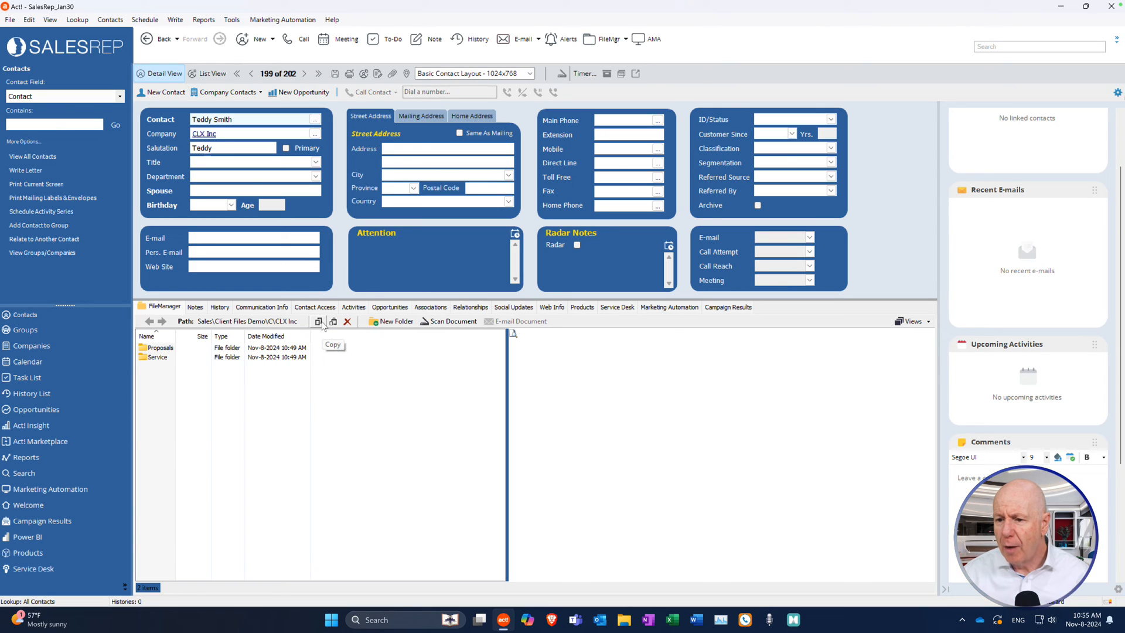
Look up the Miller Construction contact by searching its name.
left_click(38, 125)
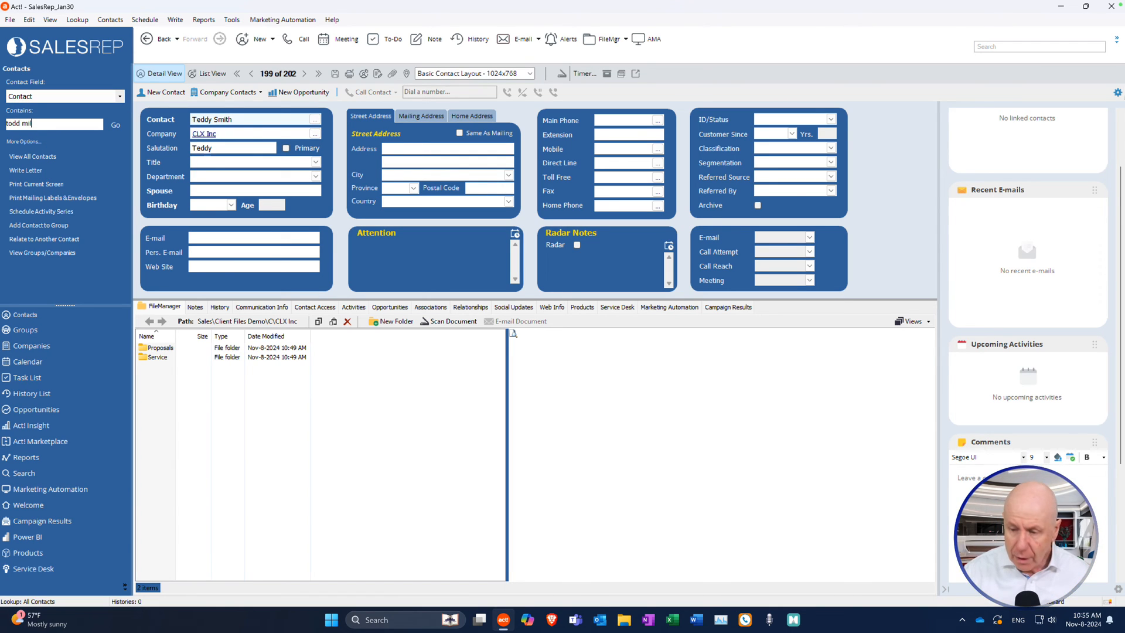
key("Return")
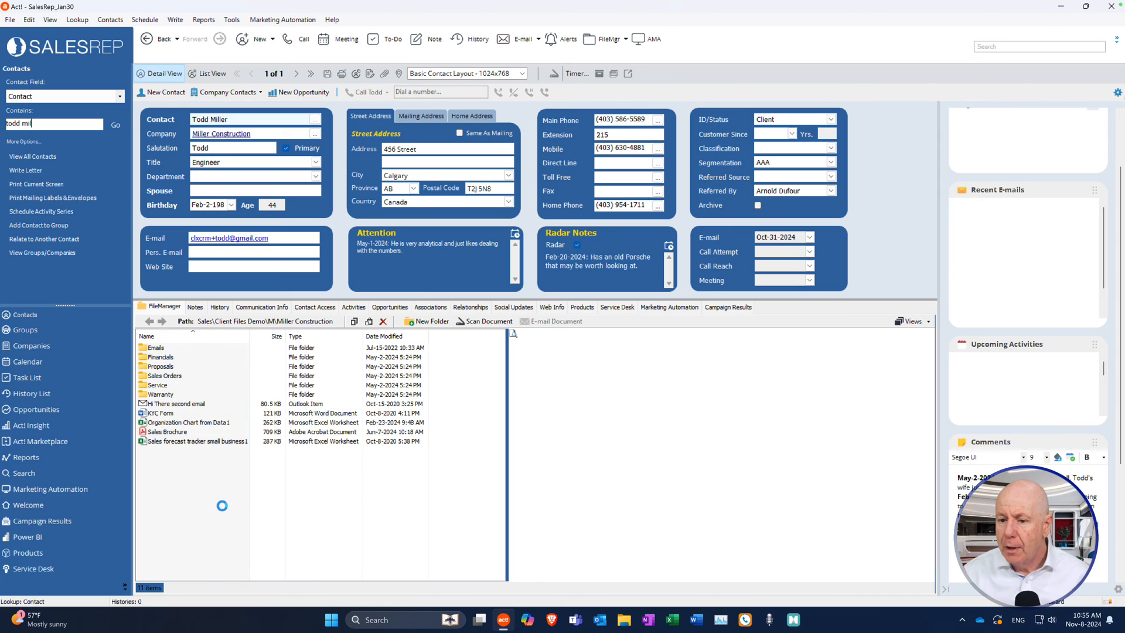
Copy the KYC Form file, then delete the resulting KYC Form - Copy.
left_click(165, 415)
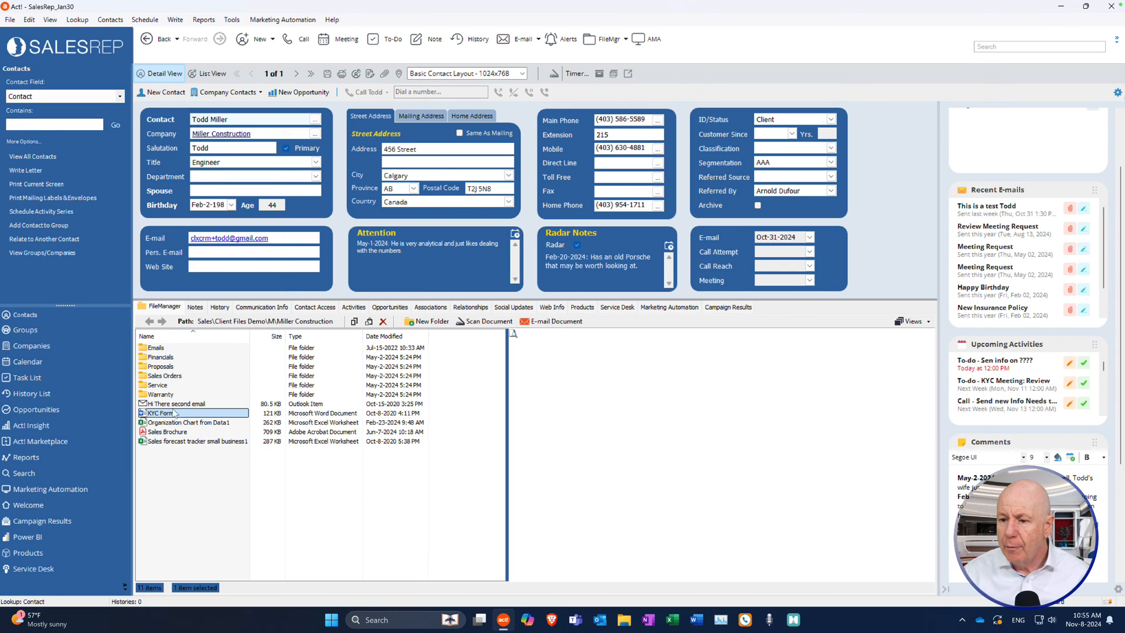
left_click(369, 322)
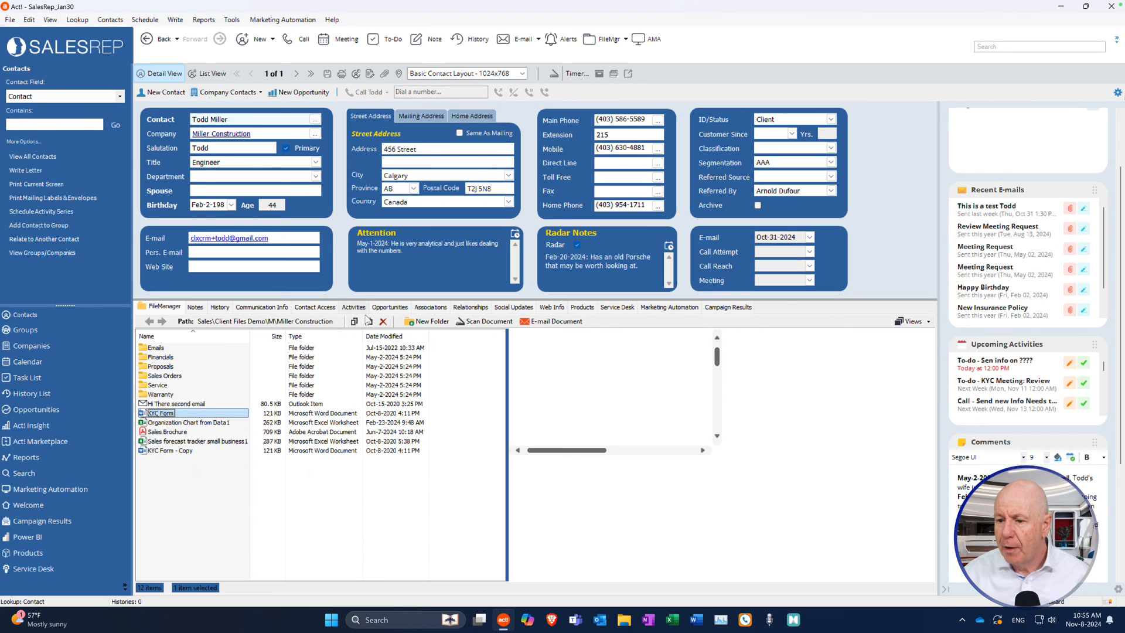
left_click(169, 452)
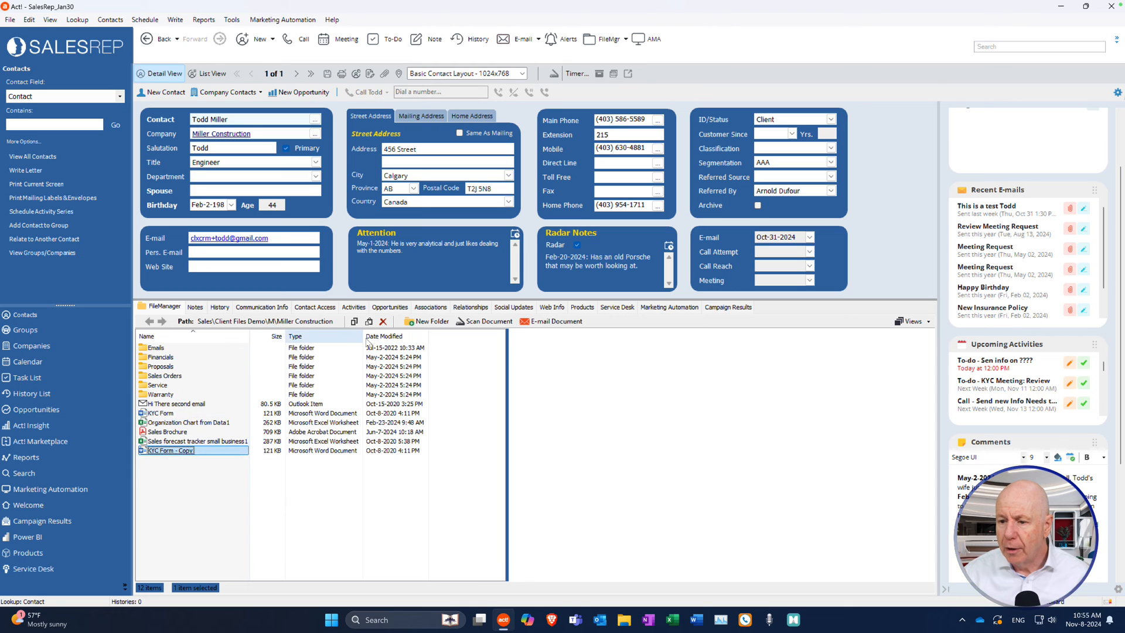
left_click(383, 322)
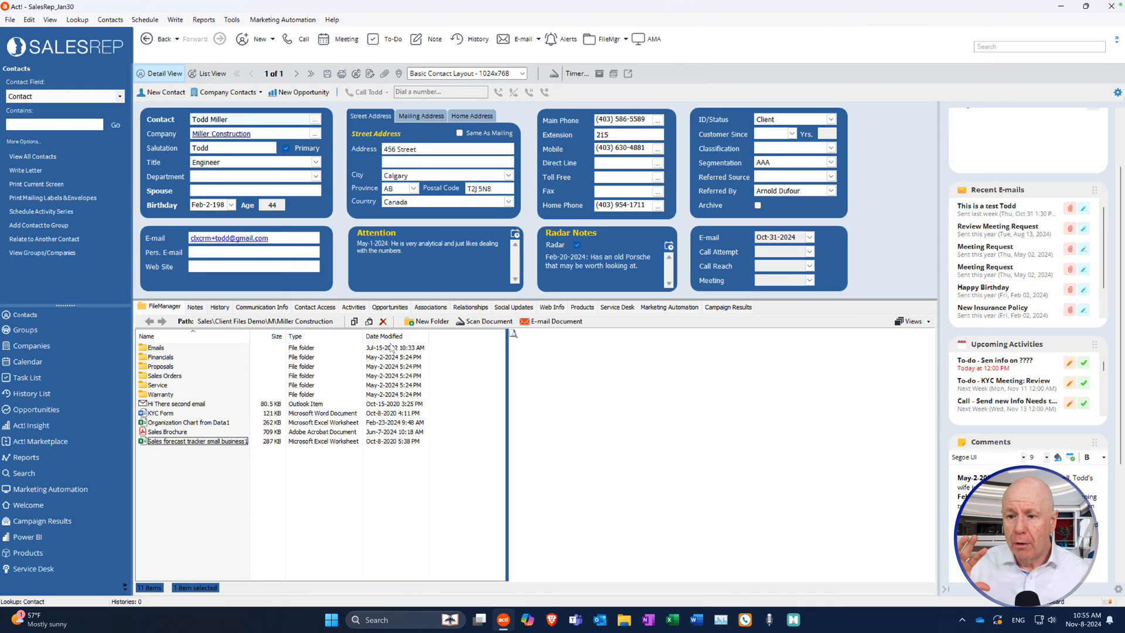
left_click(624, 620)
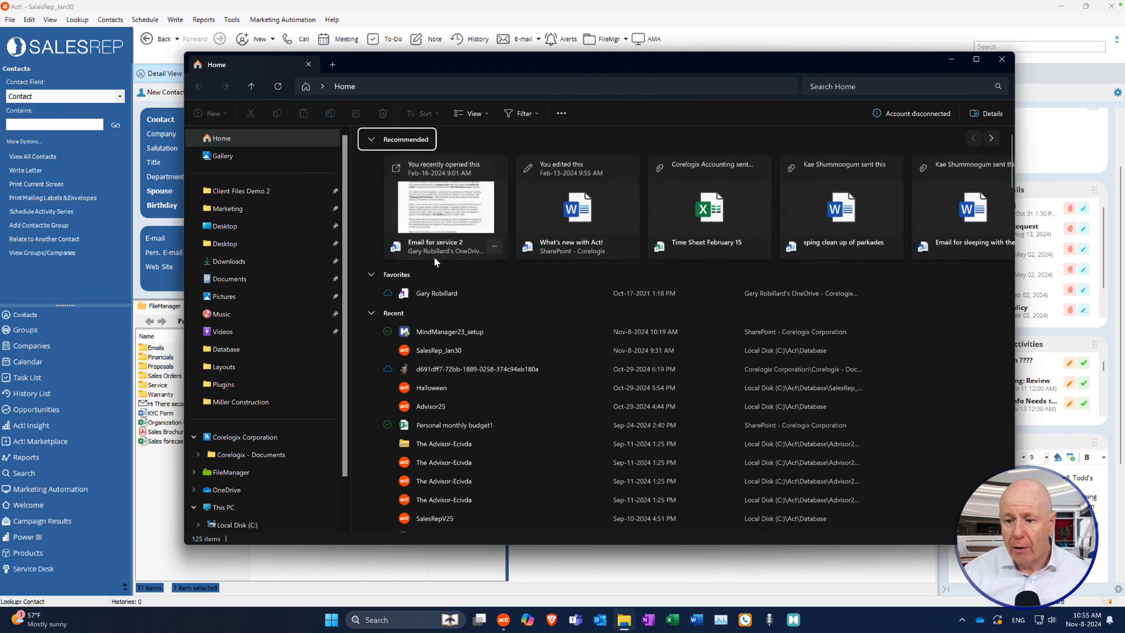
left_click(1002, 58)
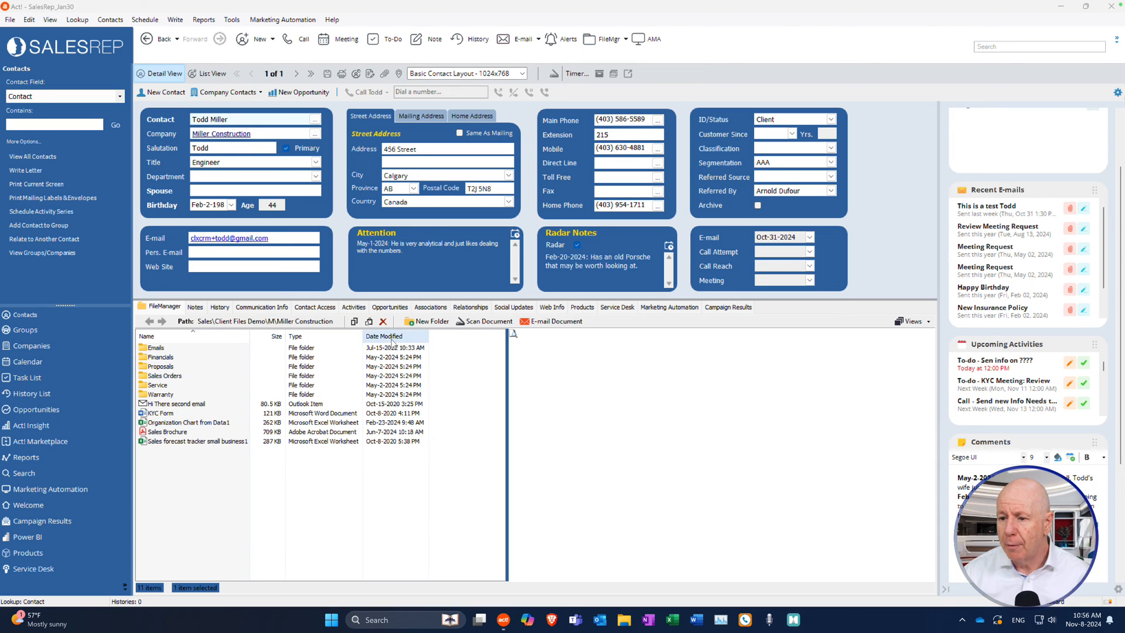
Create a new folder named Test in Miller Construction's FileManager files.
left_click(428, 324)
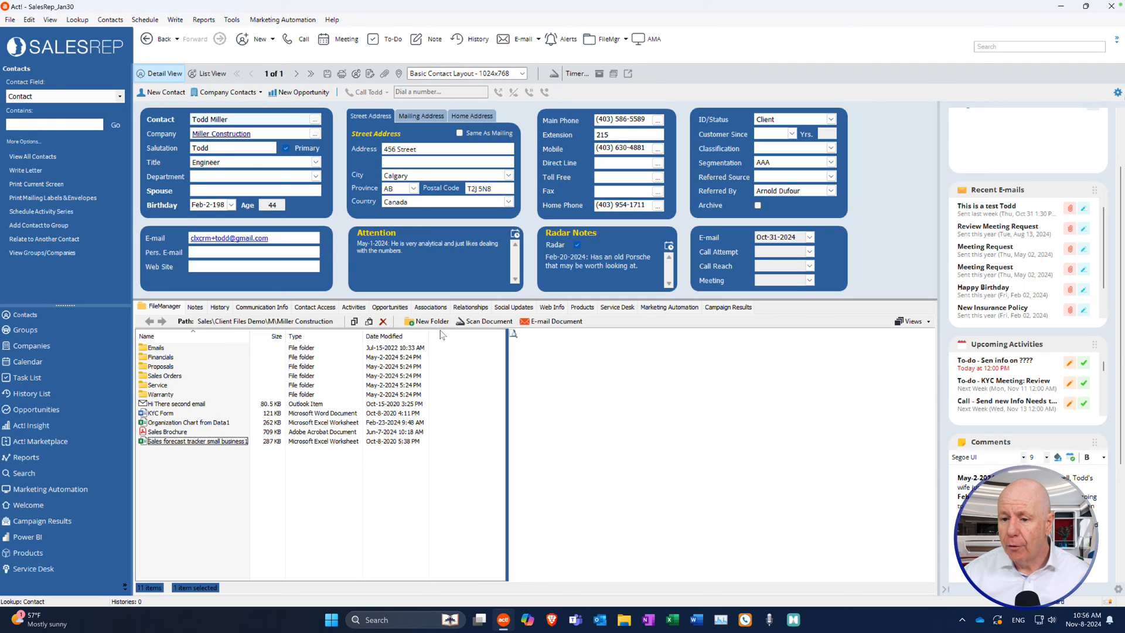
left_click(429, 322)
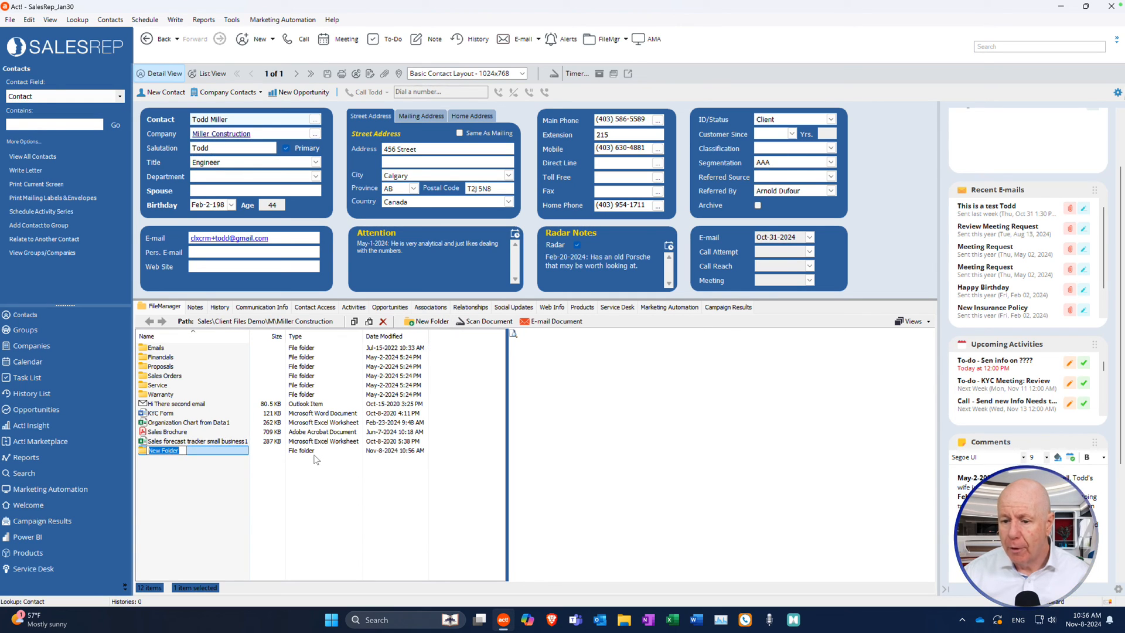
type("Test")
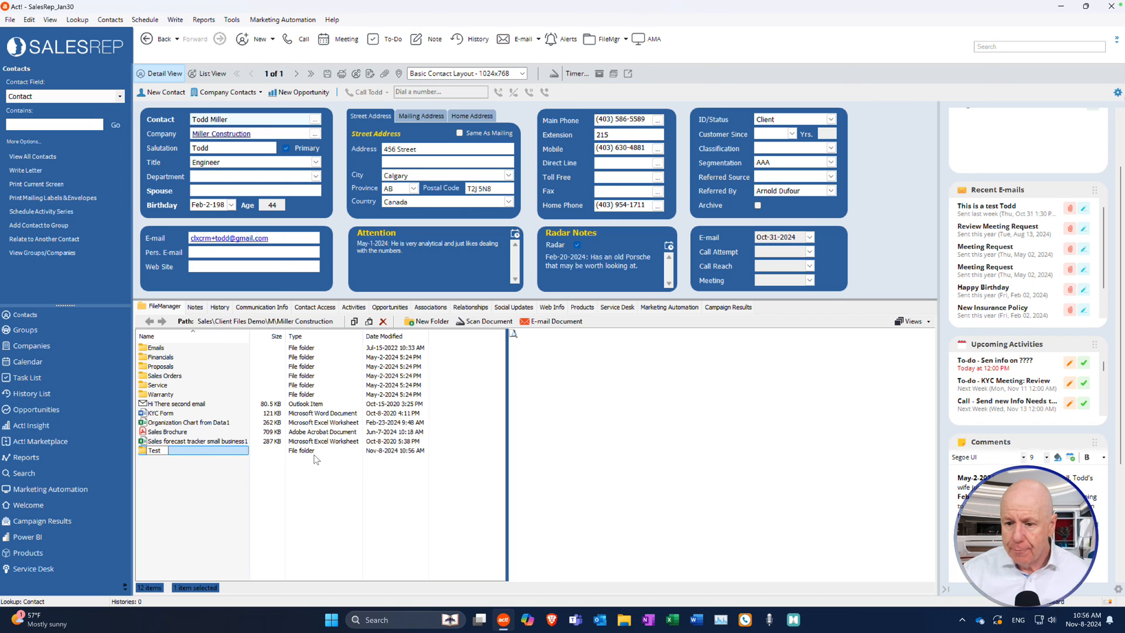
key("Return")
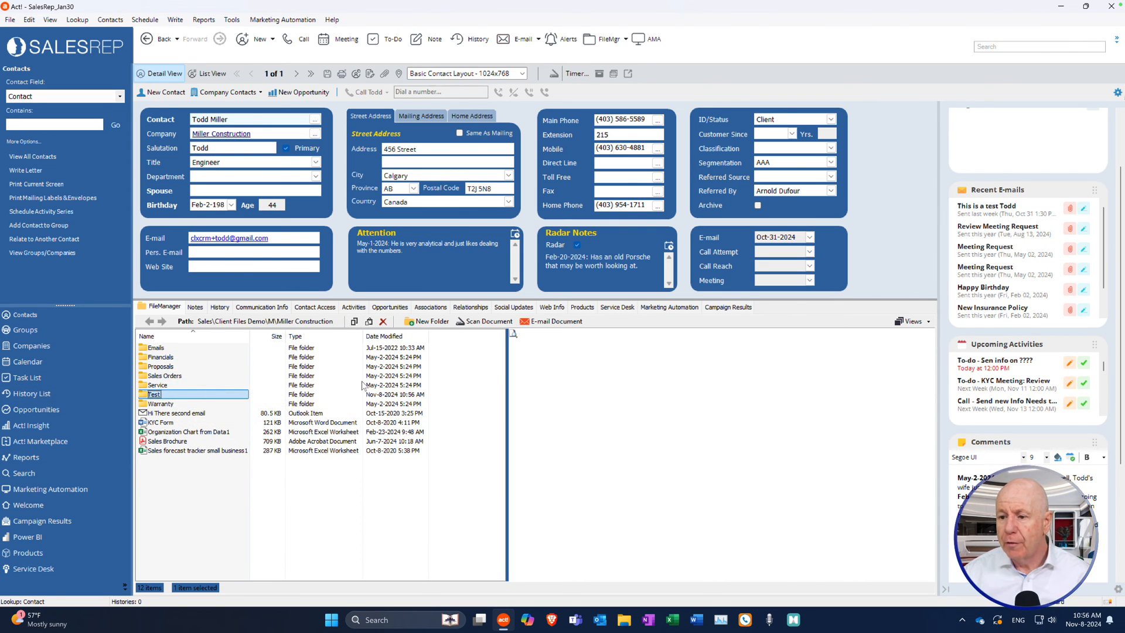
left_click(422, 364)
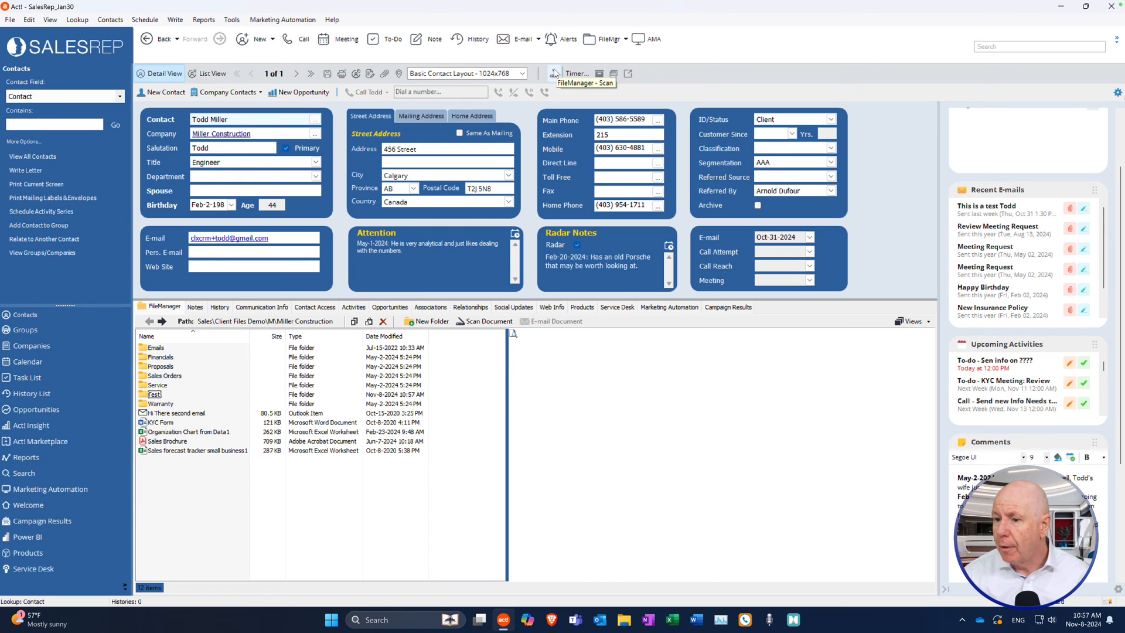
Scan a document, save it as Test 123 in the Test folder, and finish scanning.
left_click(483, 323)
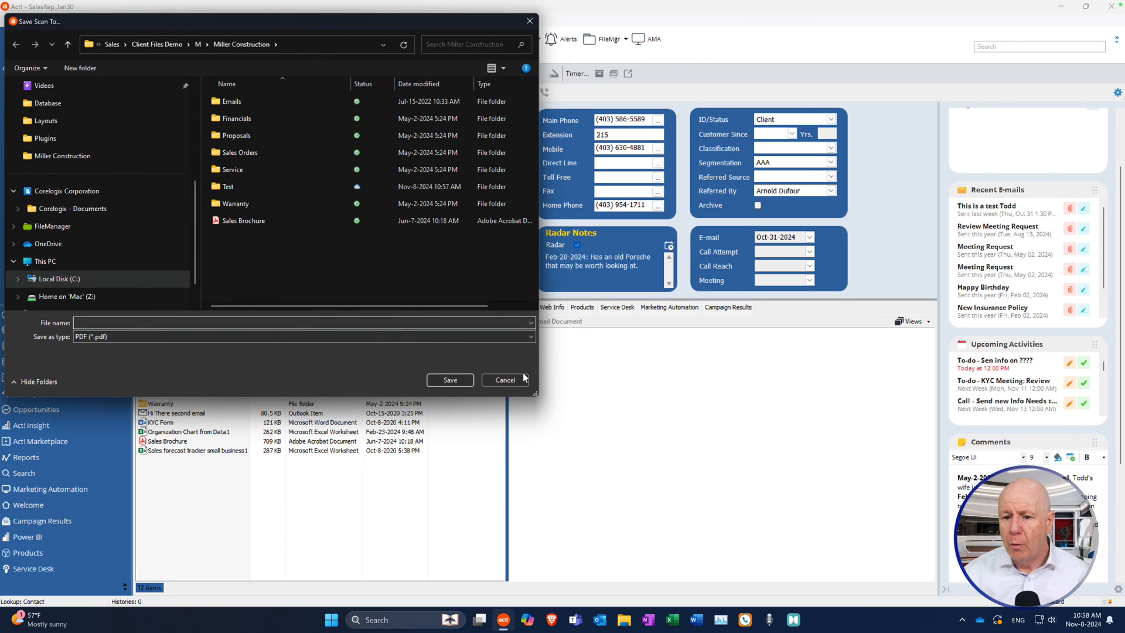
type("Test 123")
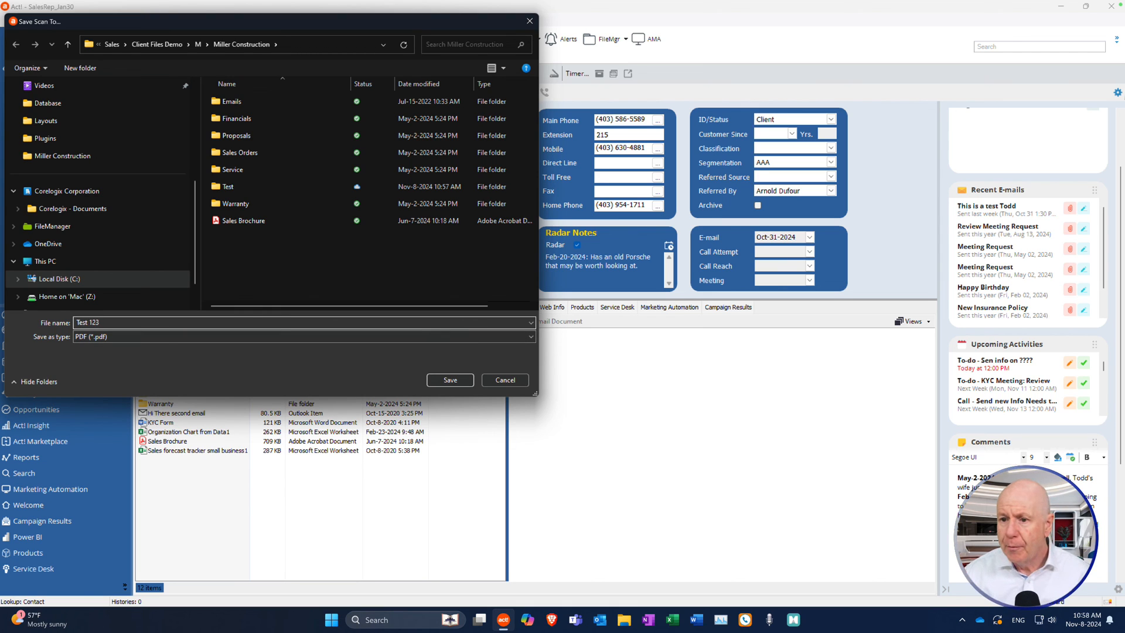
double_click(229, 188)
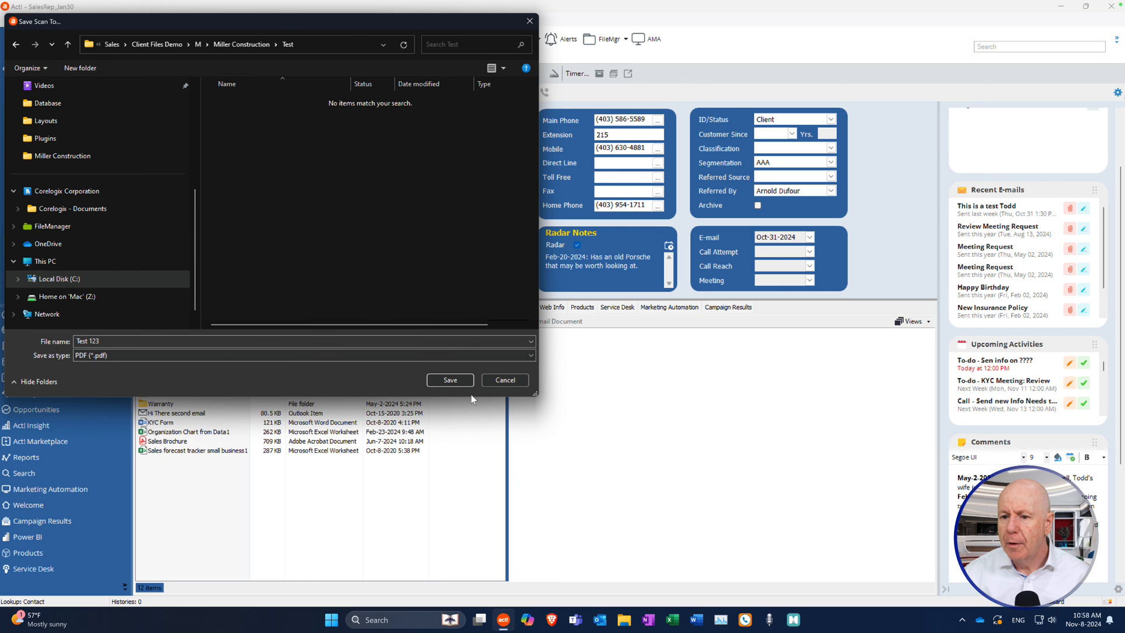
left_click(451, 381)
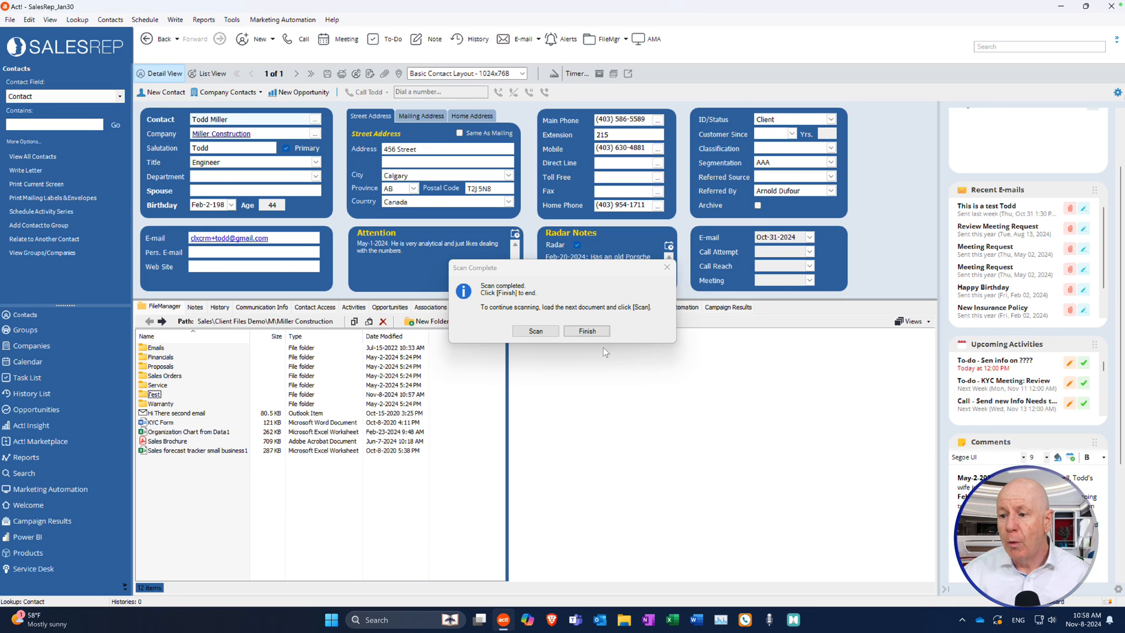
left_click(587, 331)
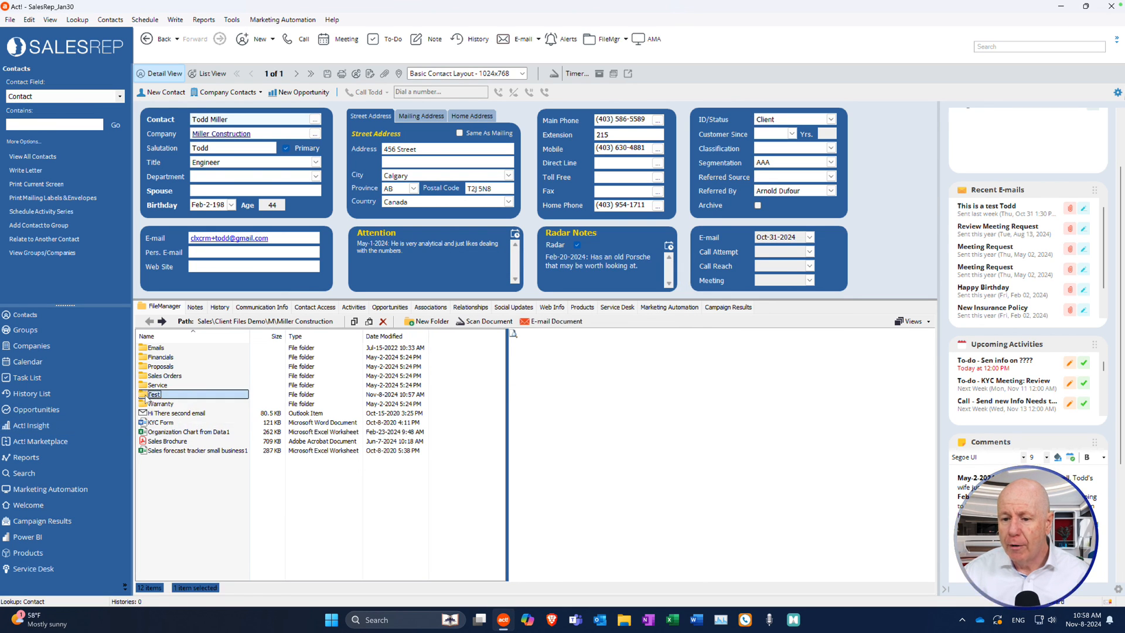
Open the Test folder and display the 710 KB 'Test 123' PDF in the preview pane.
double_click(241, 396)
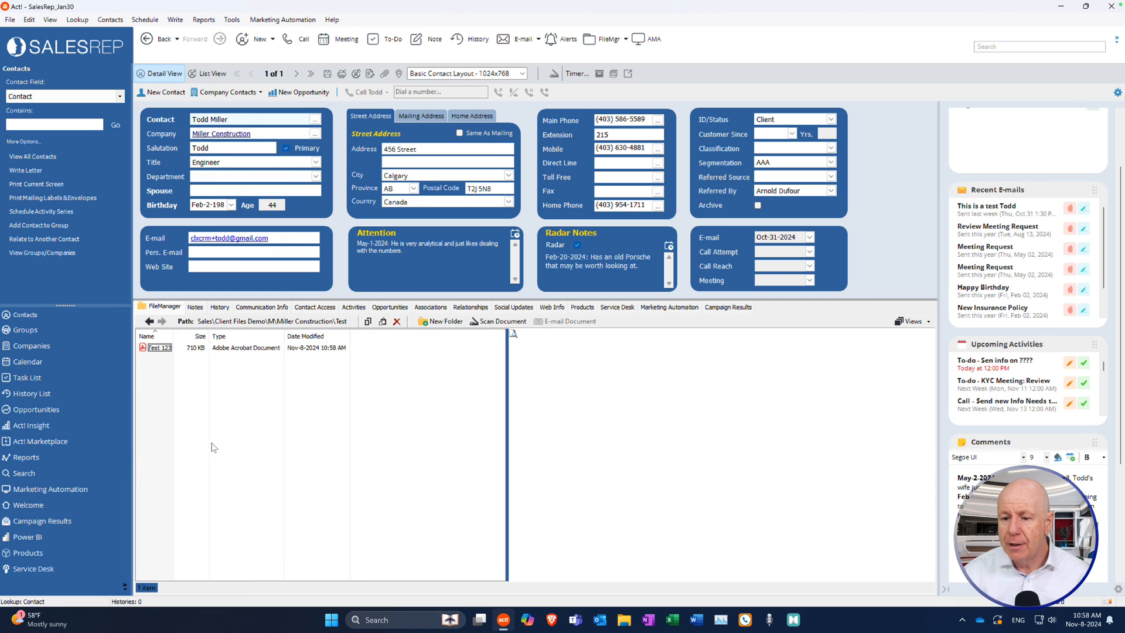
left_click(147, 351)
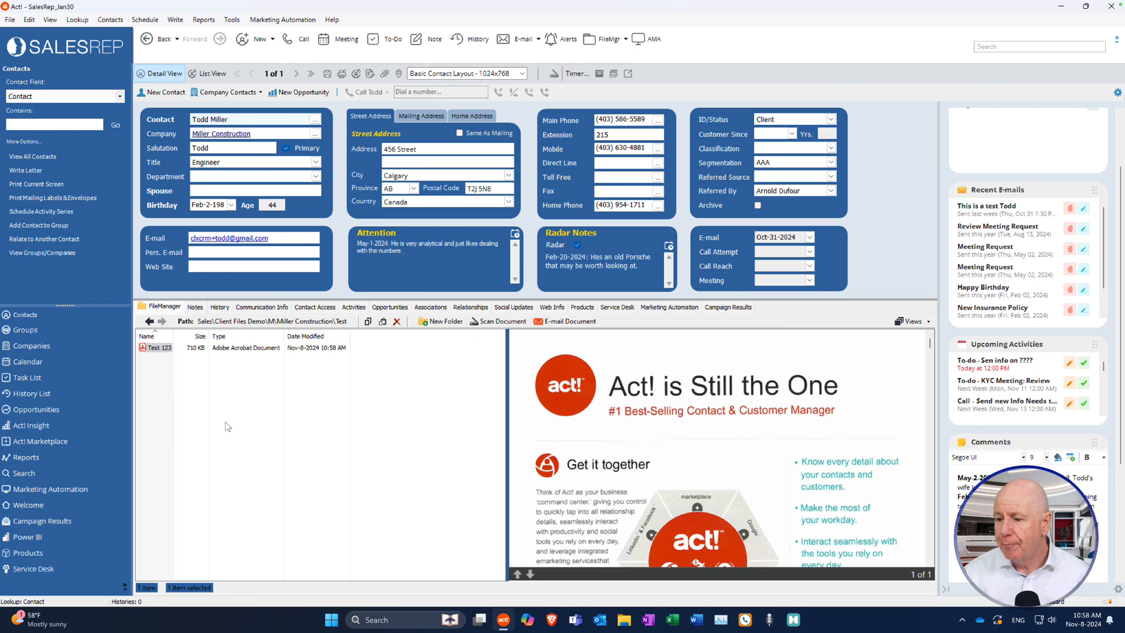
scroll(586, 427, "down", 5)
scroll(638, 432, "up", 5)
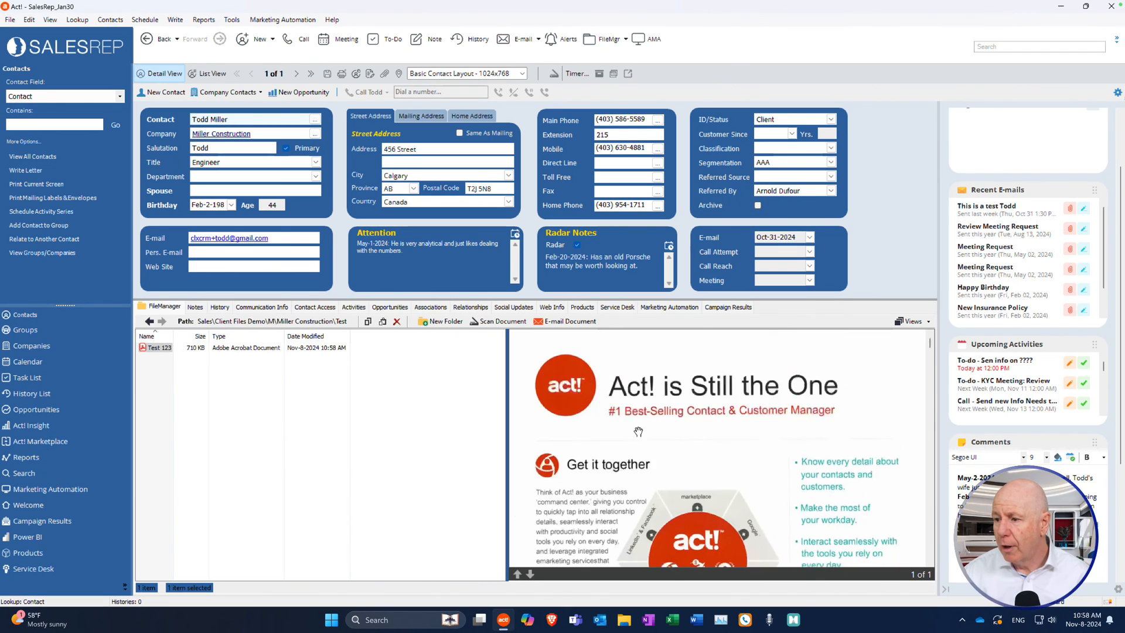